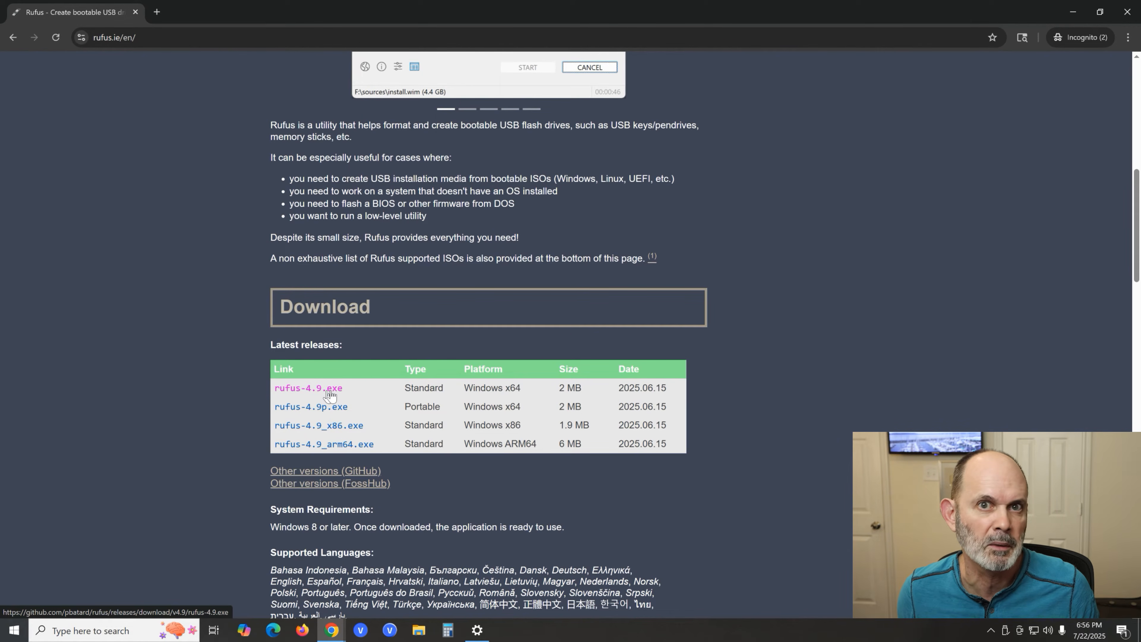
- Download rufus-4.9.exe for Windows x64 and save it in a new folder named Rufus inside Downloads
{"action": "left_click", "coordinate": [330, 392]}
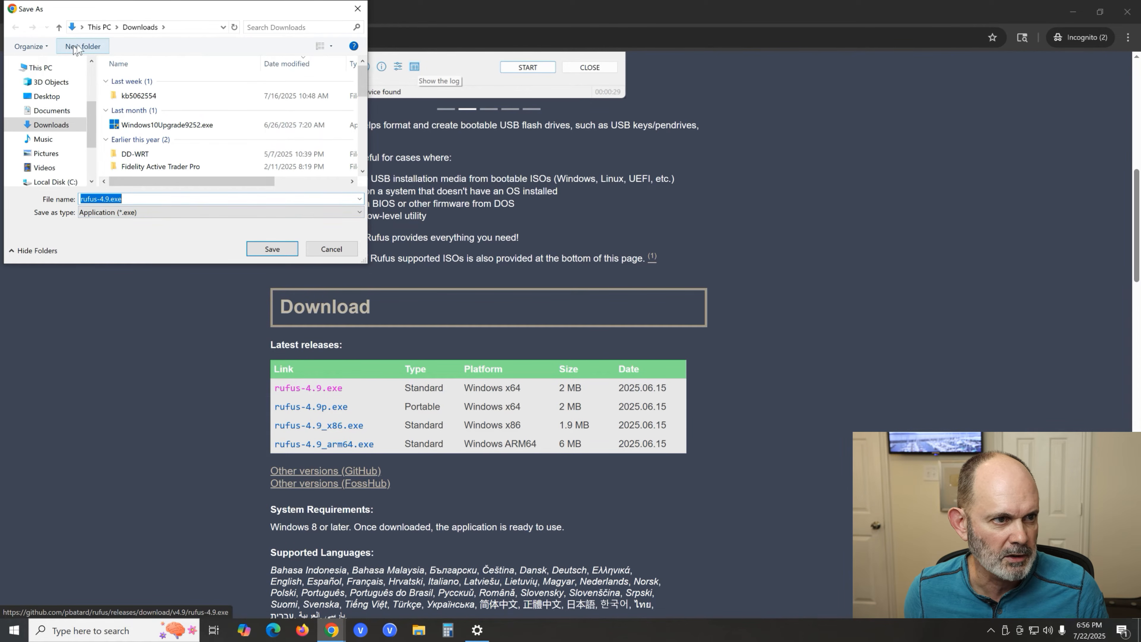
{"action": "left_click", "coordinate": [89, 46]}
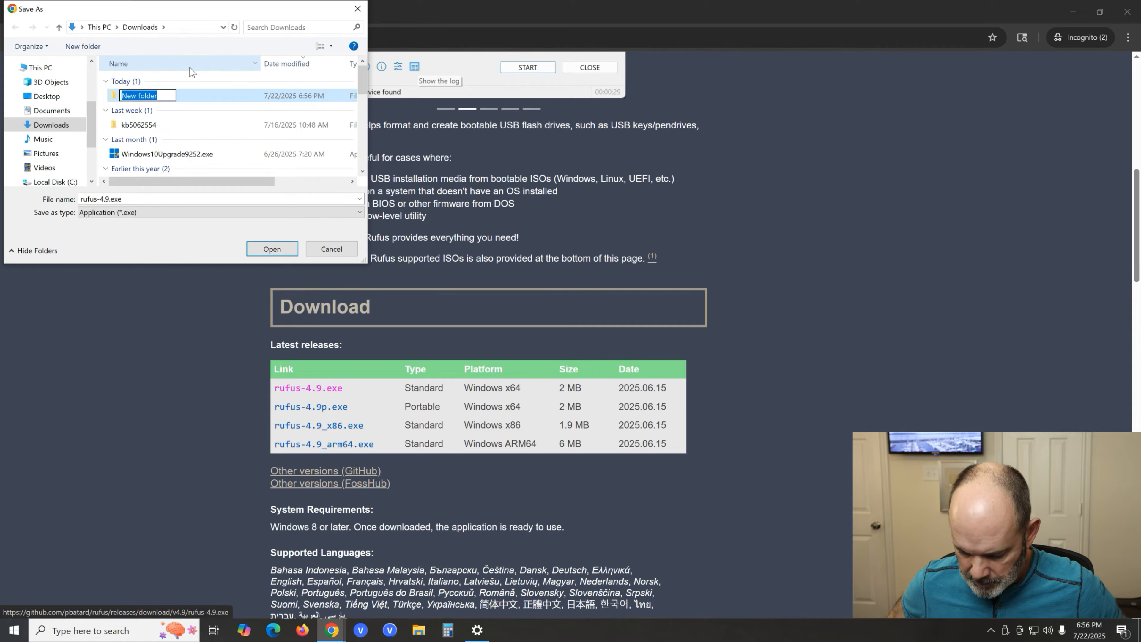
{"action": "type", "text": "Ru"}
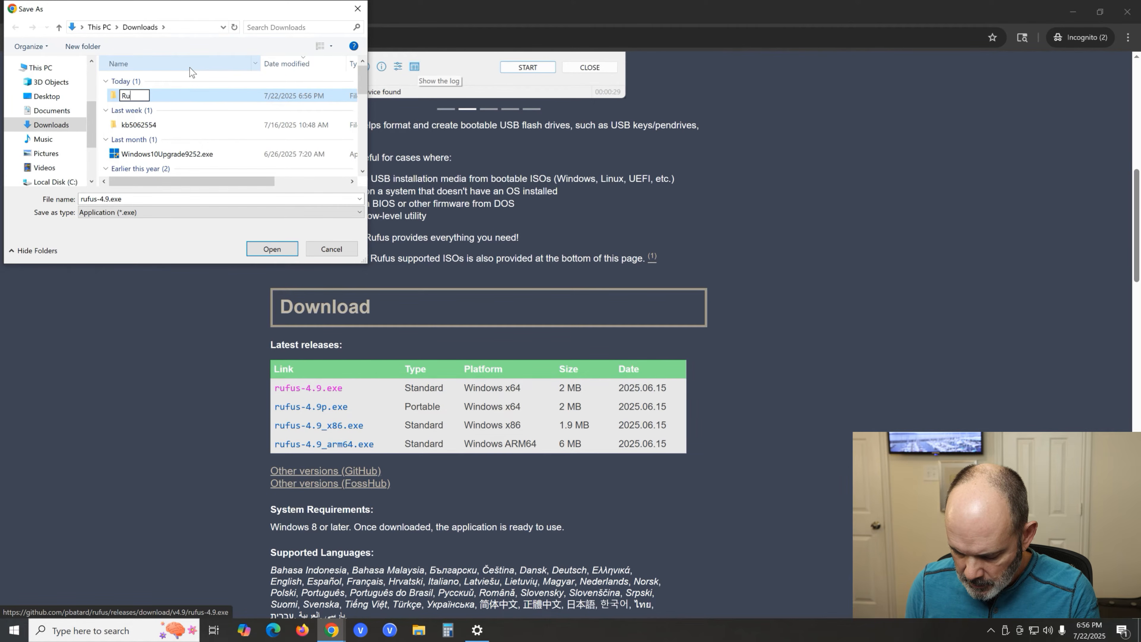
{"action": "type", "text": "fus"}
{"action": "key", "text": "Return"}
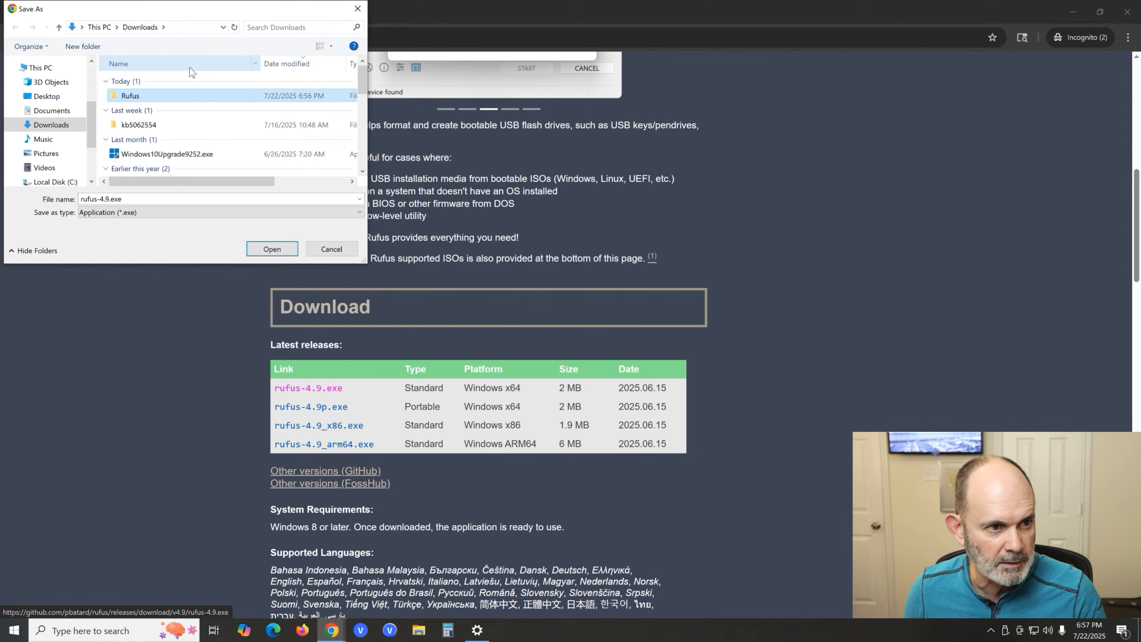
{"action": "key", "text": "Return"}
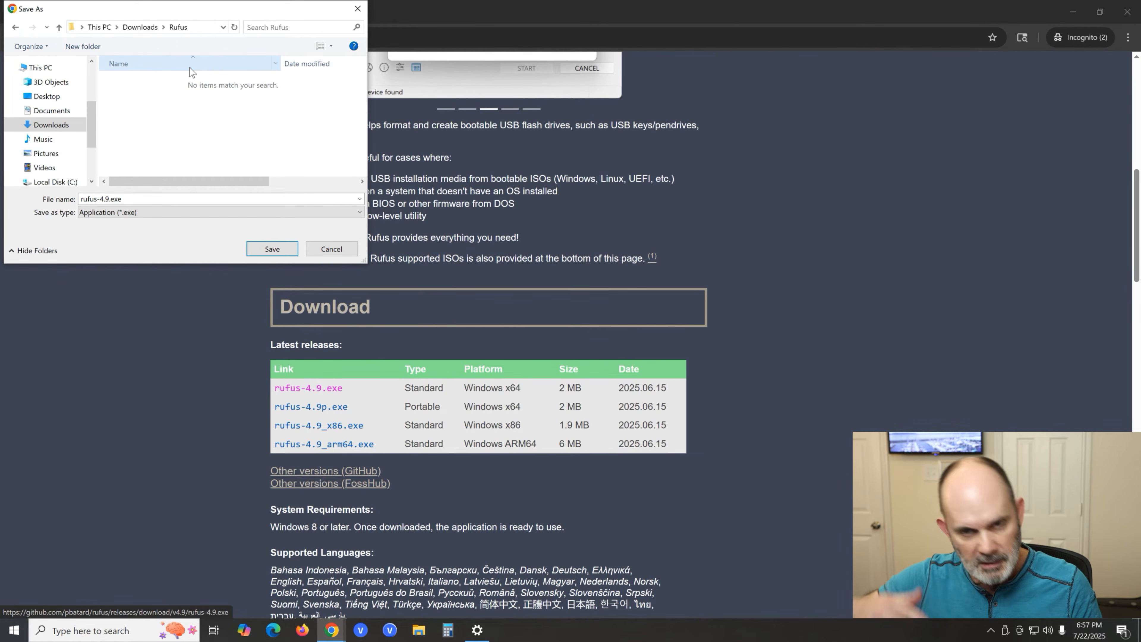
{"action": "left_click", "coordinate": [270, 248]}
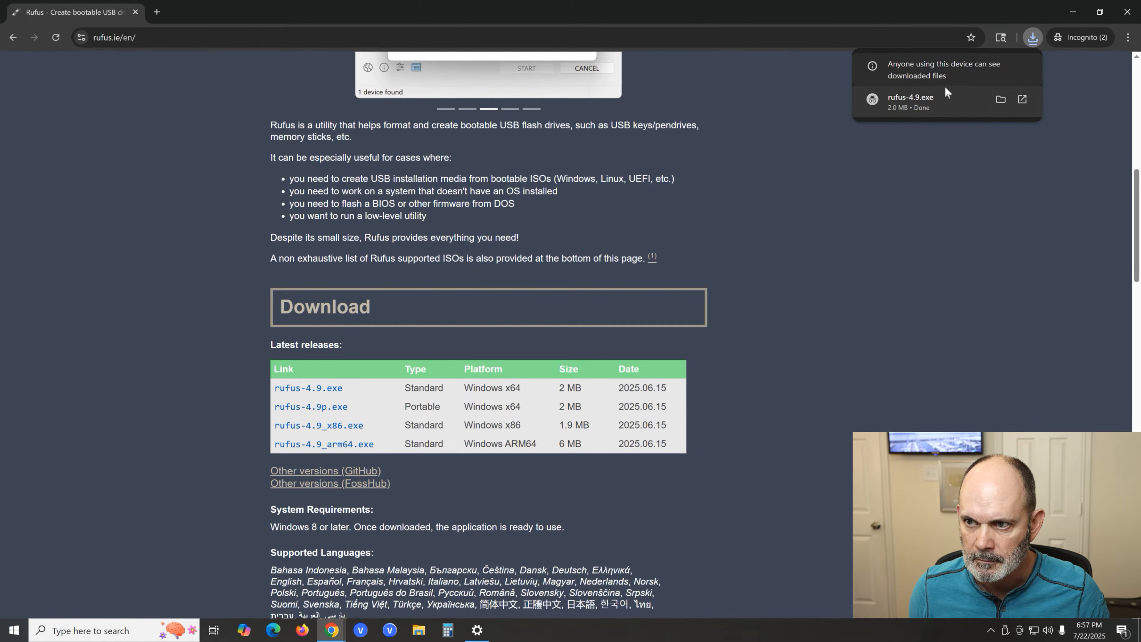
- Show the downloaded rufus-4.9.exe in its folder and run it, allowing it to make changes to the device
{"action": "left_click", "coordinate": [1001, 101]}
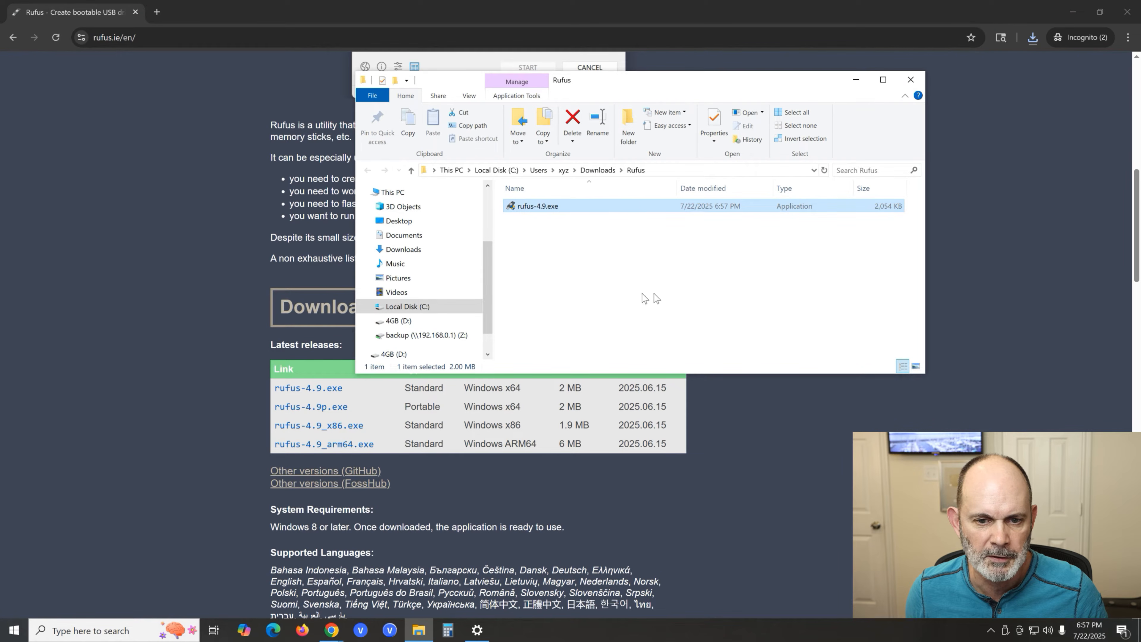
{"action": "double_click", "coordinate": [545, 208]}
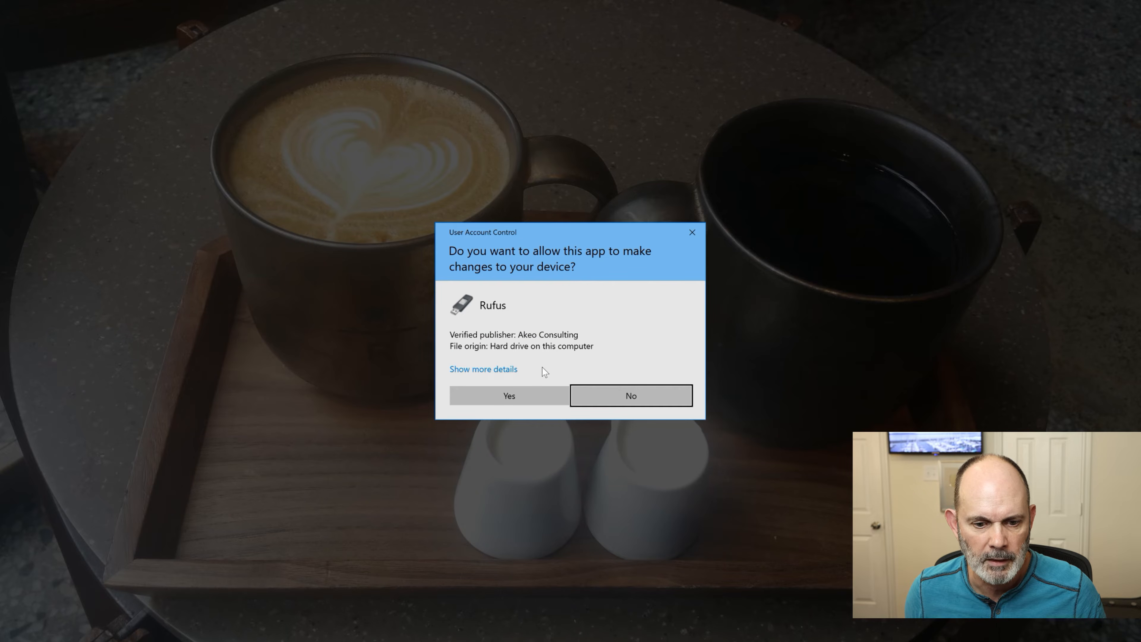
{"action": "left_click", "coordinate": [539, 395]}
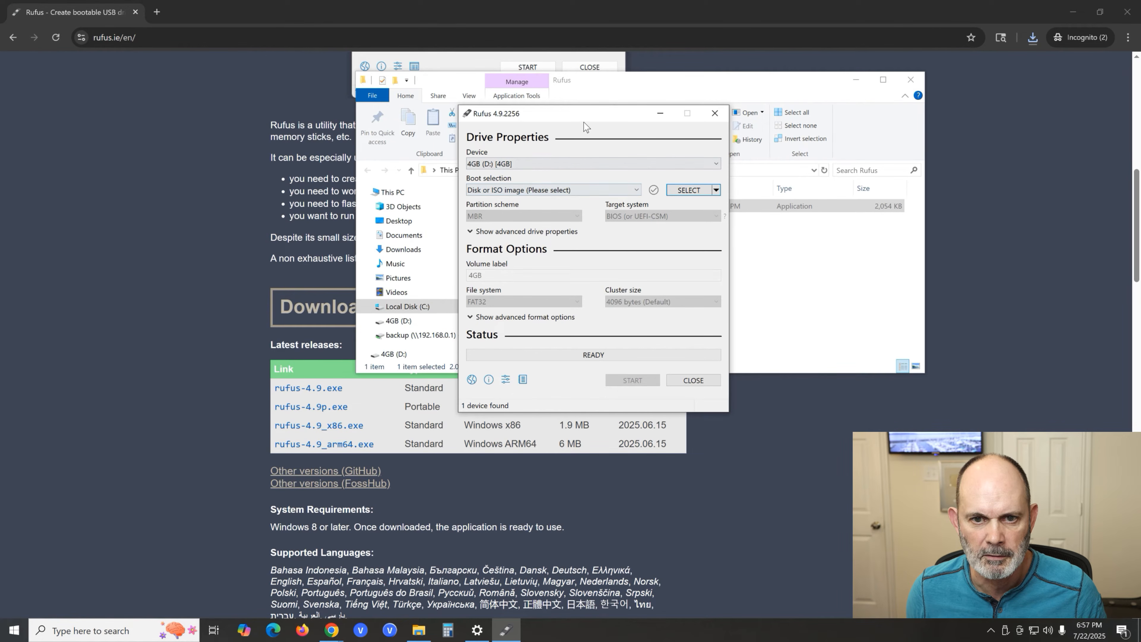
{"action": "left_click_drag", "start_coordinate": [582, 116], "coordinate": [599, 150]}
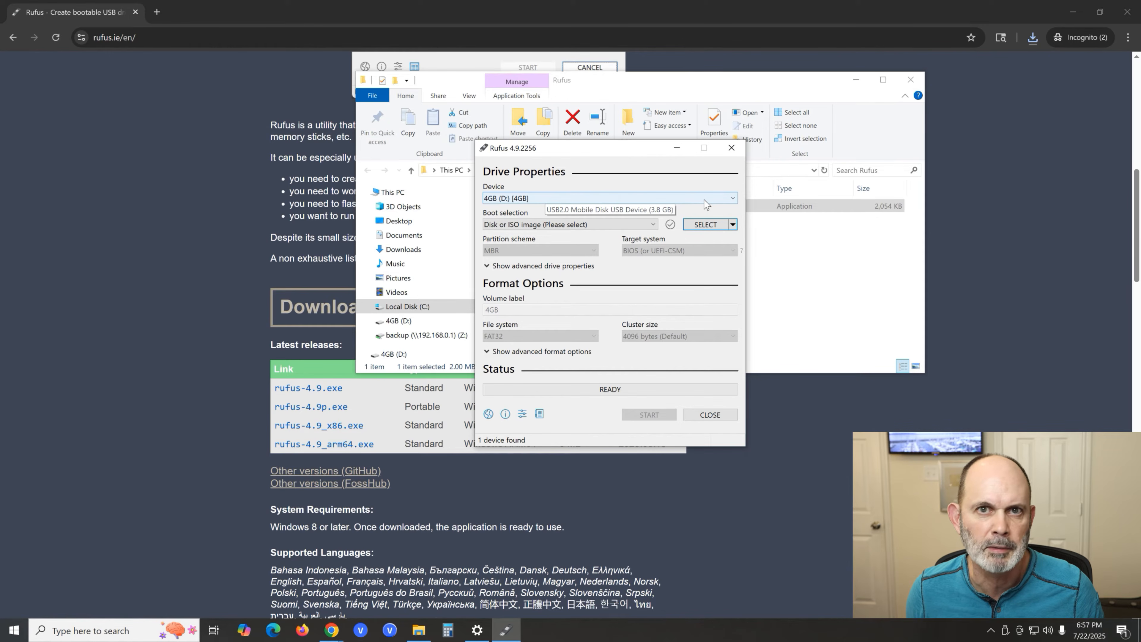
- Check the device choices for the 4GB (D:) drive, set the boot selection to MS-DOS, and check the partition scheme choices
{"action": "left_click", "coordinate": [734, 199]}
{"action": "left_click", "coordinate": [735, 199]}
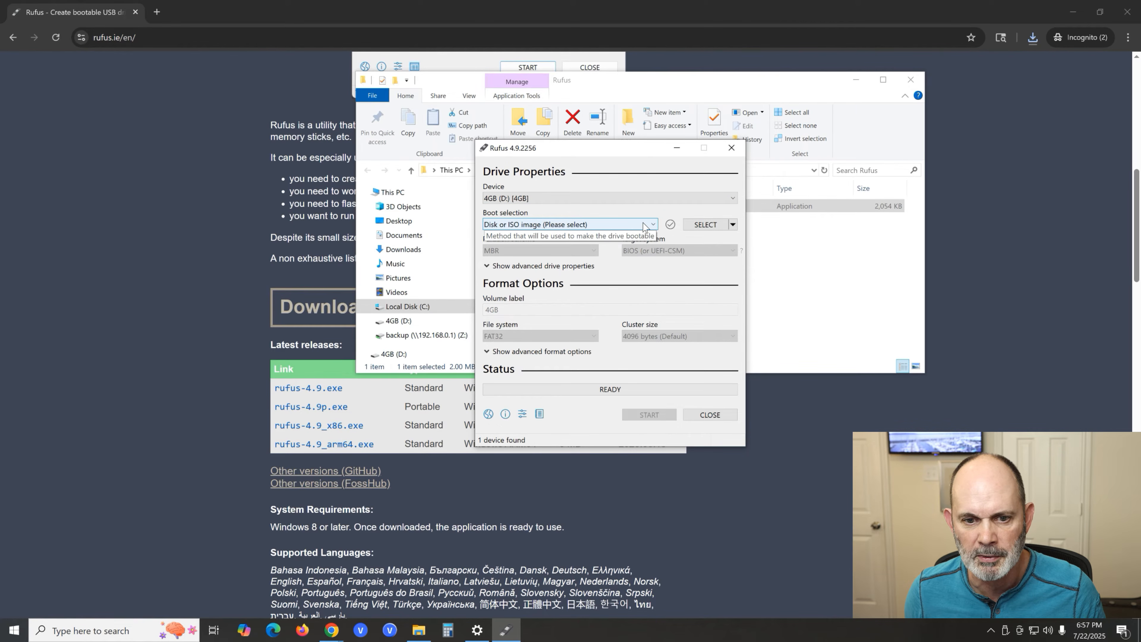
{"action": "left_click", "coordinate": [653, 226]}
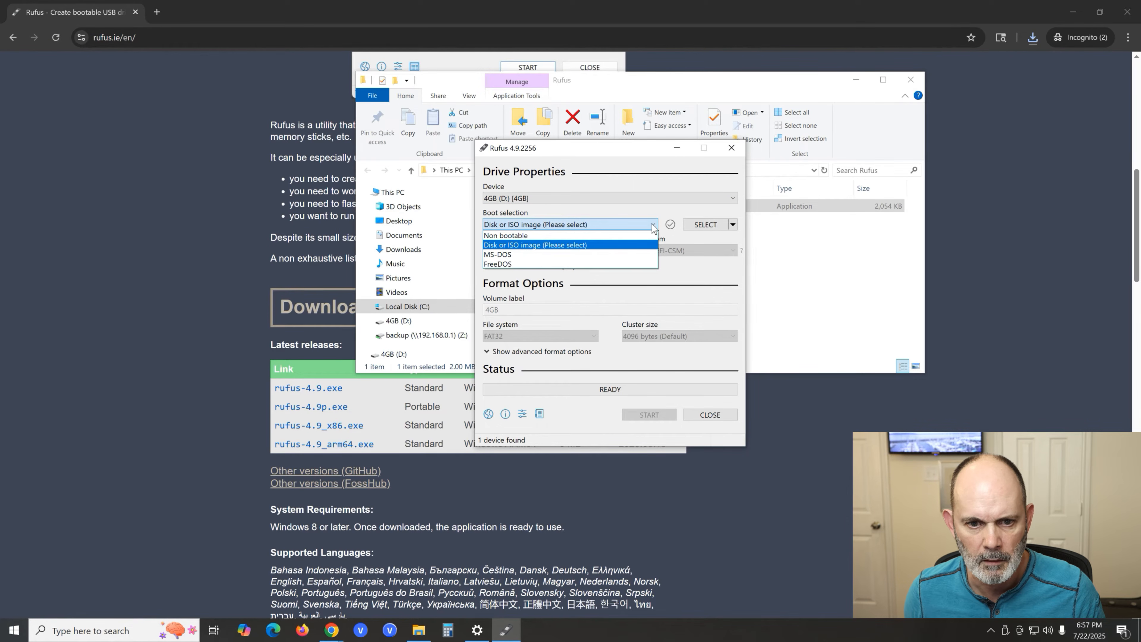
{"action": "left_click", "coordinate": [593, 255]}
{"action": "left_click", "coordinate": [593, 250]}
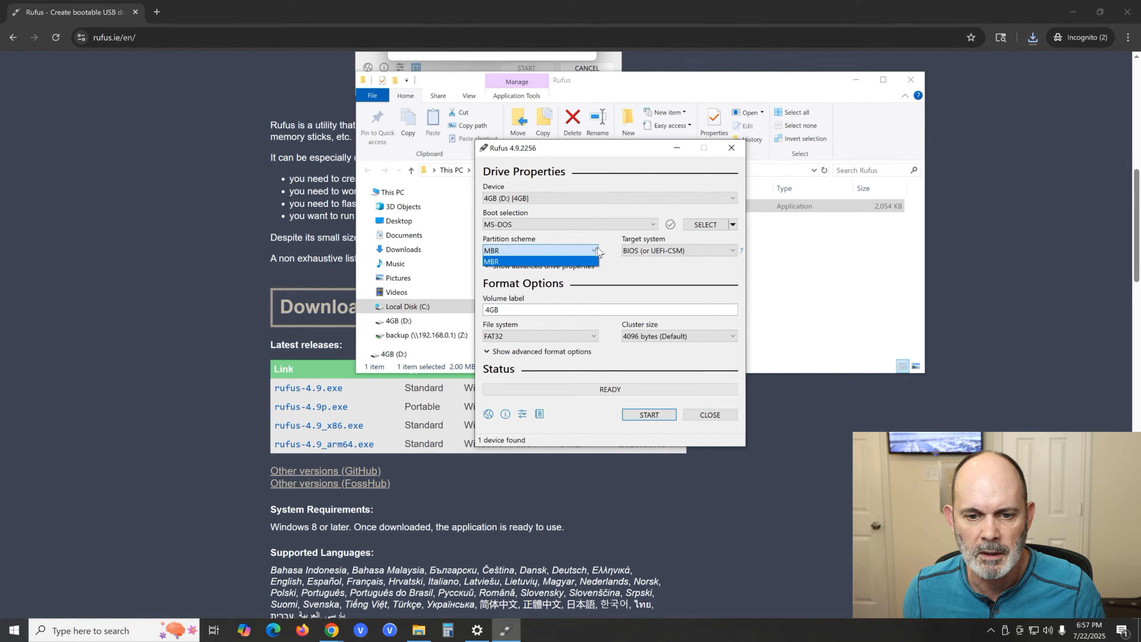
{"action": "left_click", "coordinate": [604, 236]}
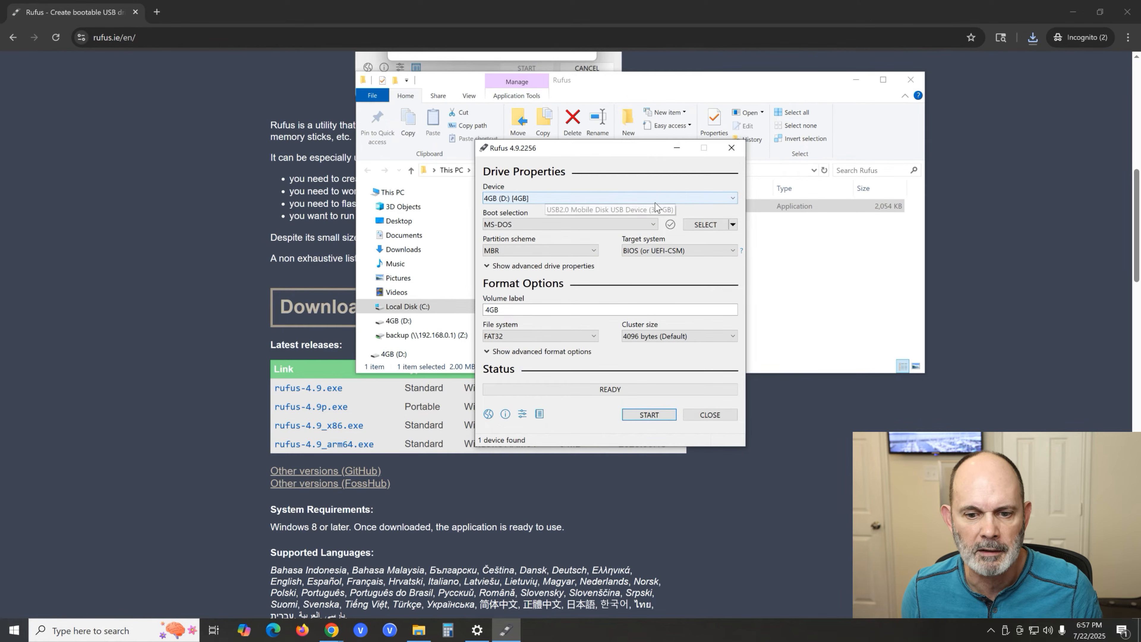
- Create the MS-DOS boot drive on 4GB (D:), accepting the erasure of its data, and close Rufus and the Rufus folder window
{"action": "left_click", "coordinate": [665, 415]}
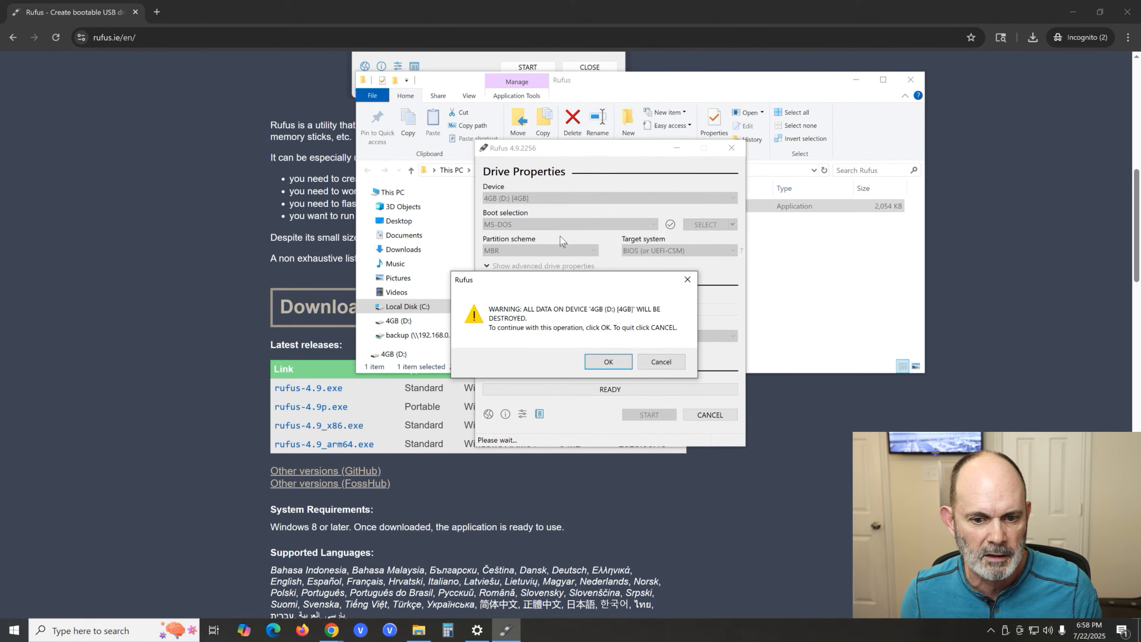
{"action": "left_click", "coordinate": [605, 358]}
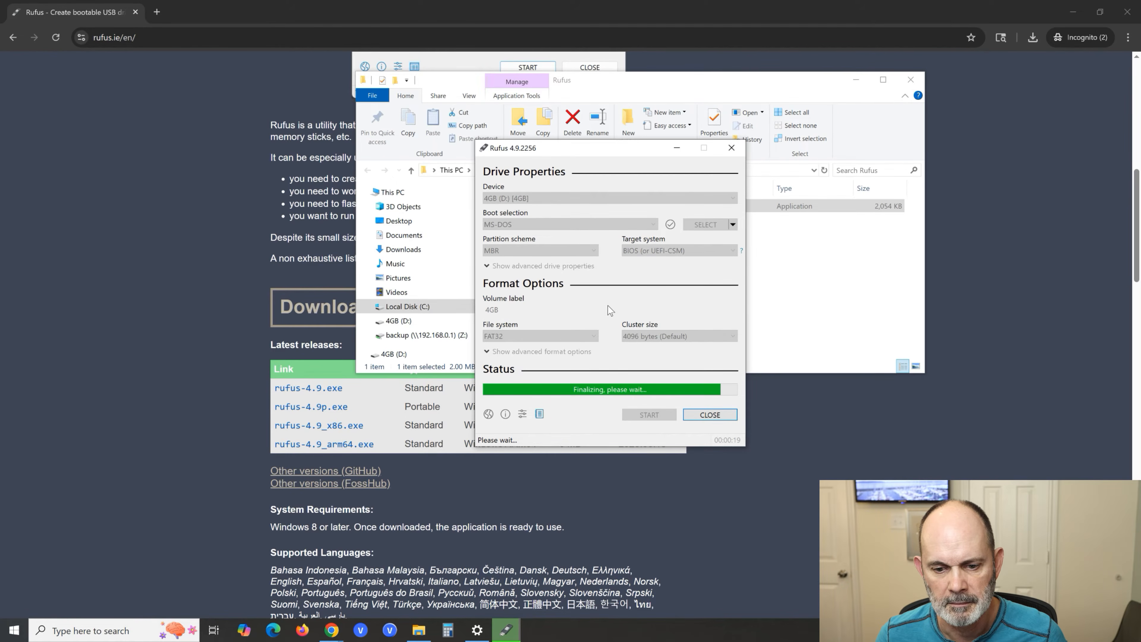
{"action": "left_click", "coordinate": [718, 414]}
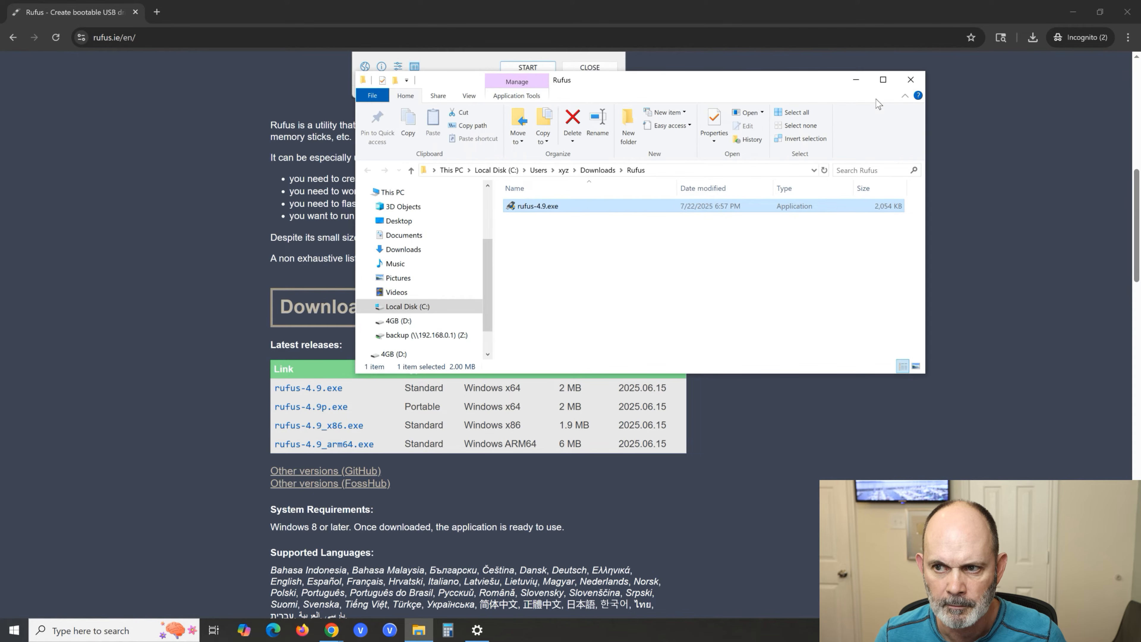
{"action": "left_click", "coordinate": [911, 81]}
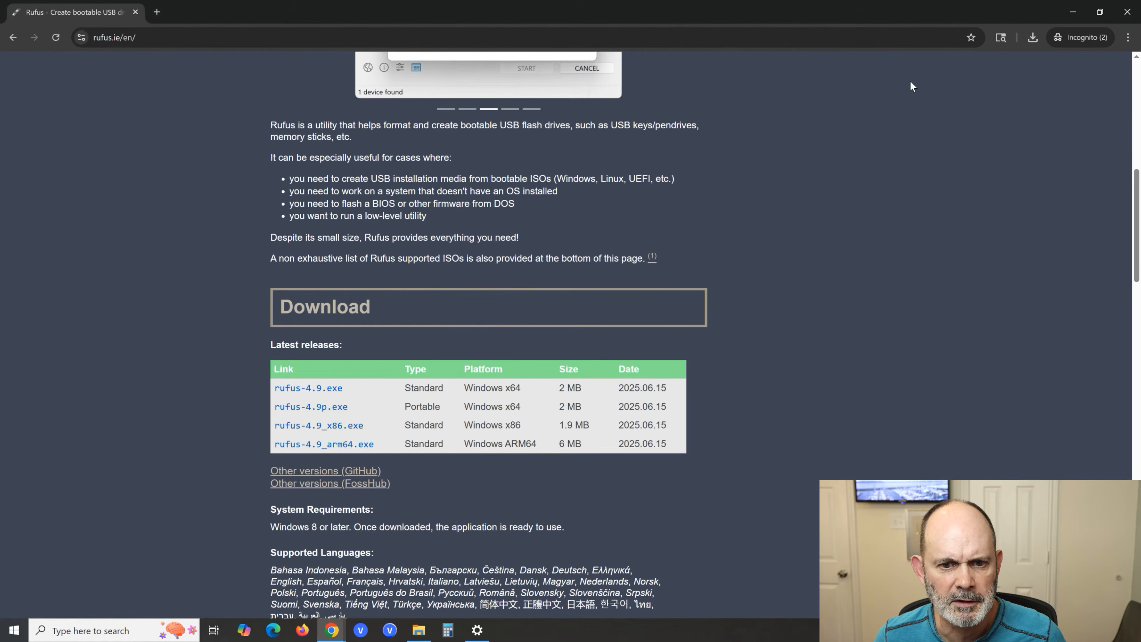
- Search the web for "uniflash bios" in a new browser tab and open The Retro Web's UniFlash (BIOS flashing utility) page
{"action": "left_click", "coordinate": [156, 13]}
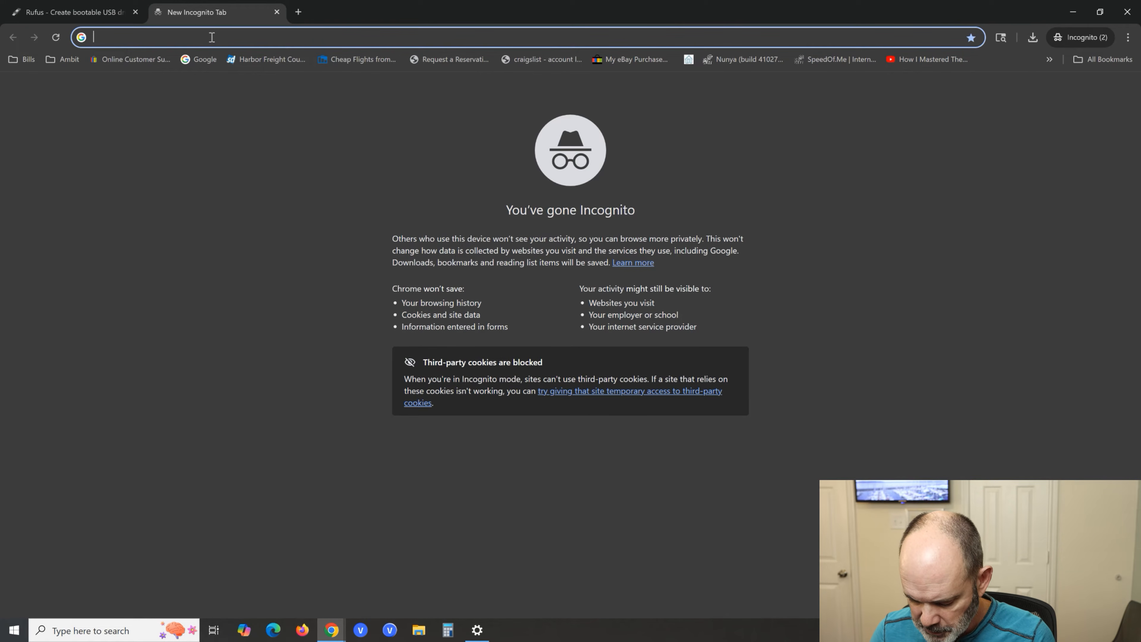
{"action": "type", "text": "uni"}
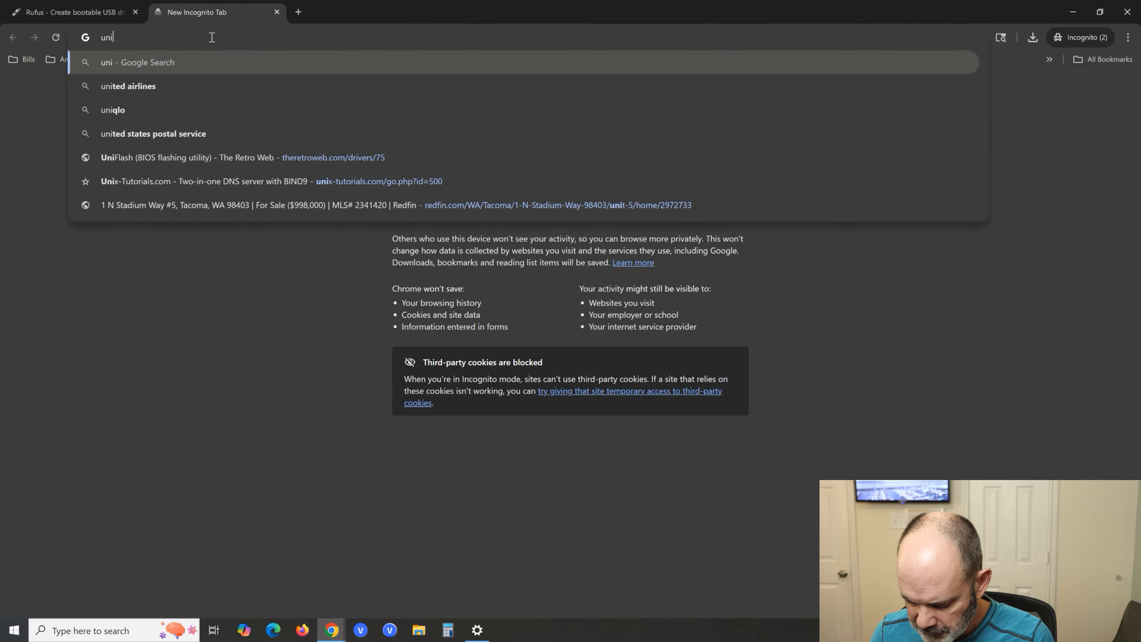
{"action": "type", "text": "flash bios"}
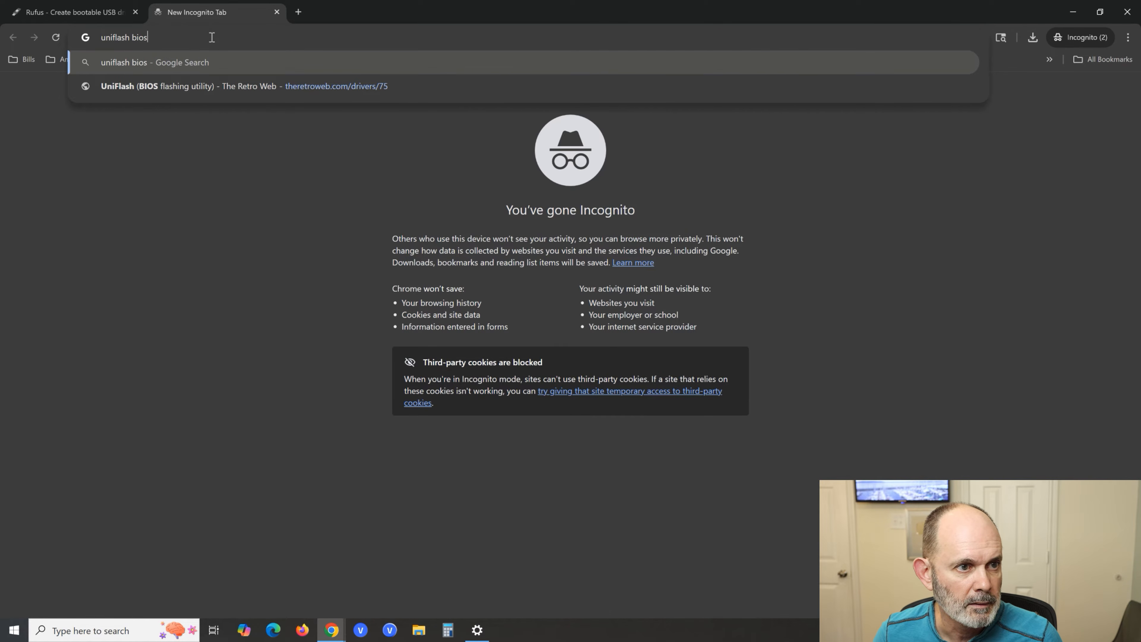
{"action": "key", "text": "Return"}
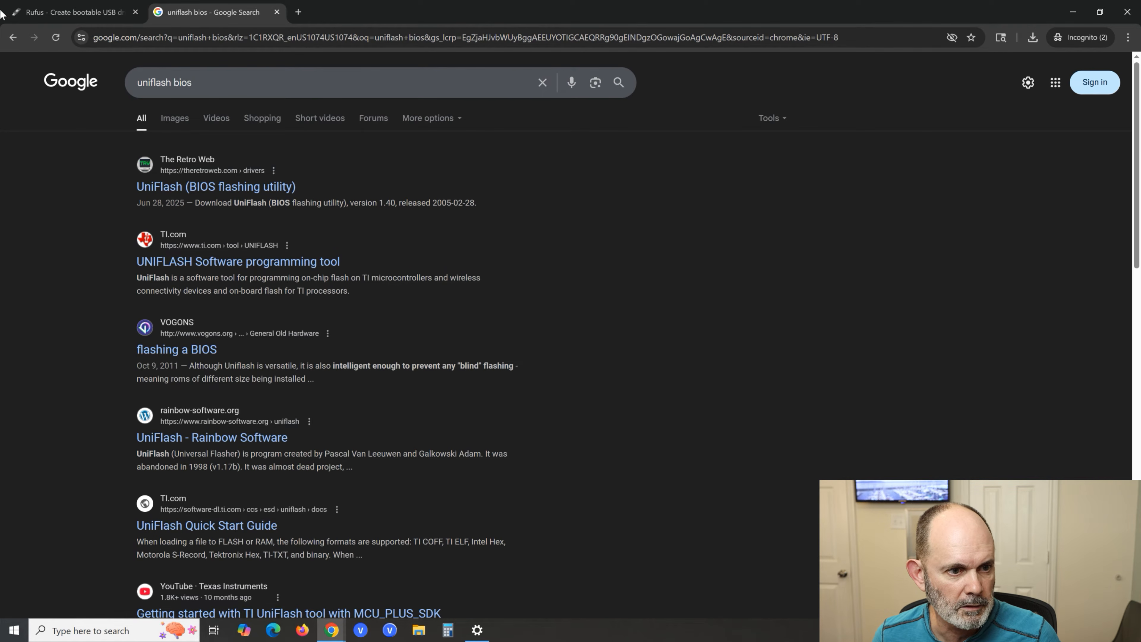
{"action": "left_click", "coordinate": [262, 192]}
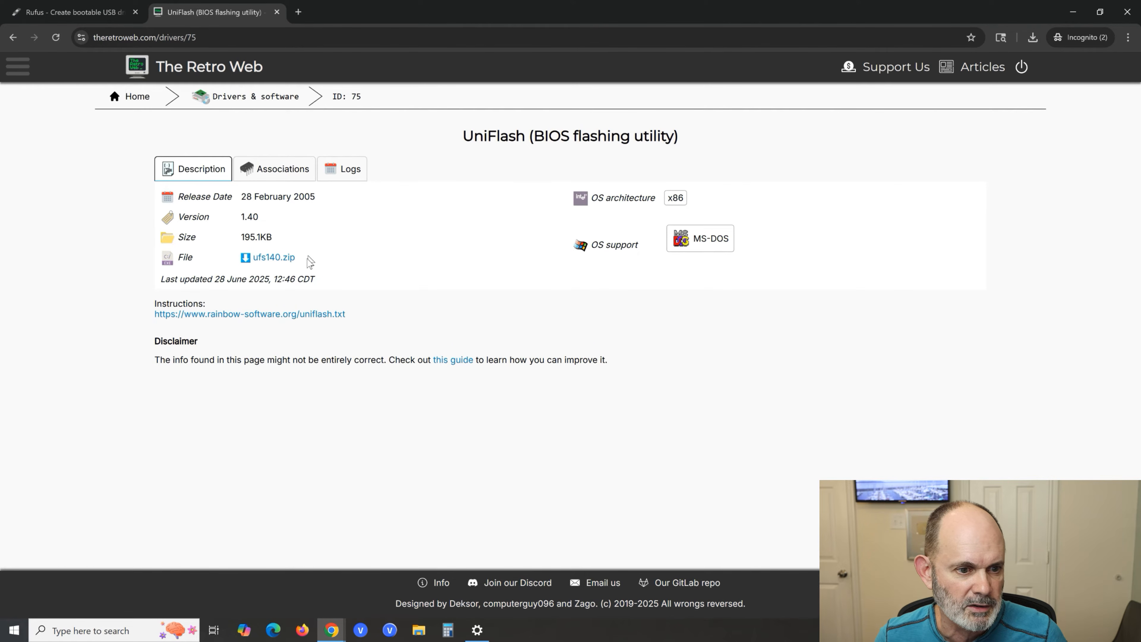
- Download the UniFlash archive into the Rufus folder, shortening its file name to ufs140.zip
{"action": "left_click", "coordinate": [270, 260]}
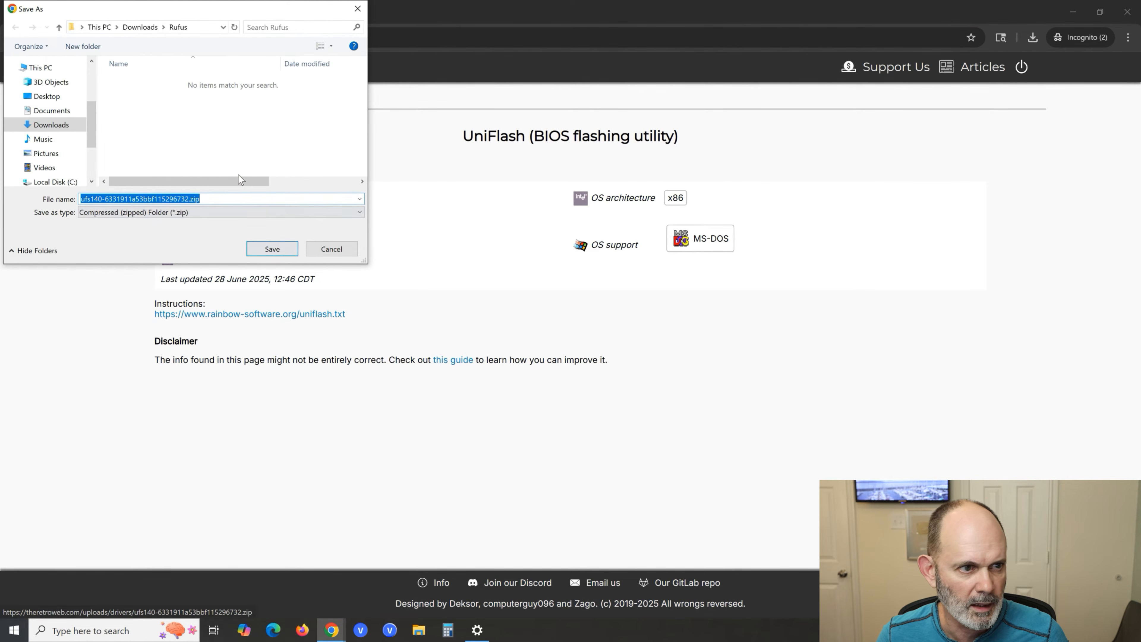
{"action": "left_click", "coordinate": [179, 29]}
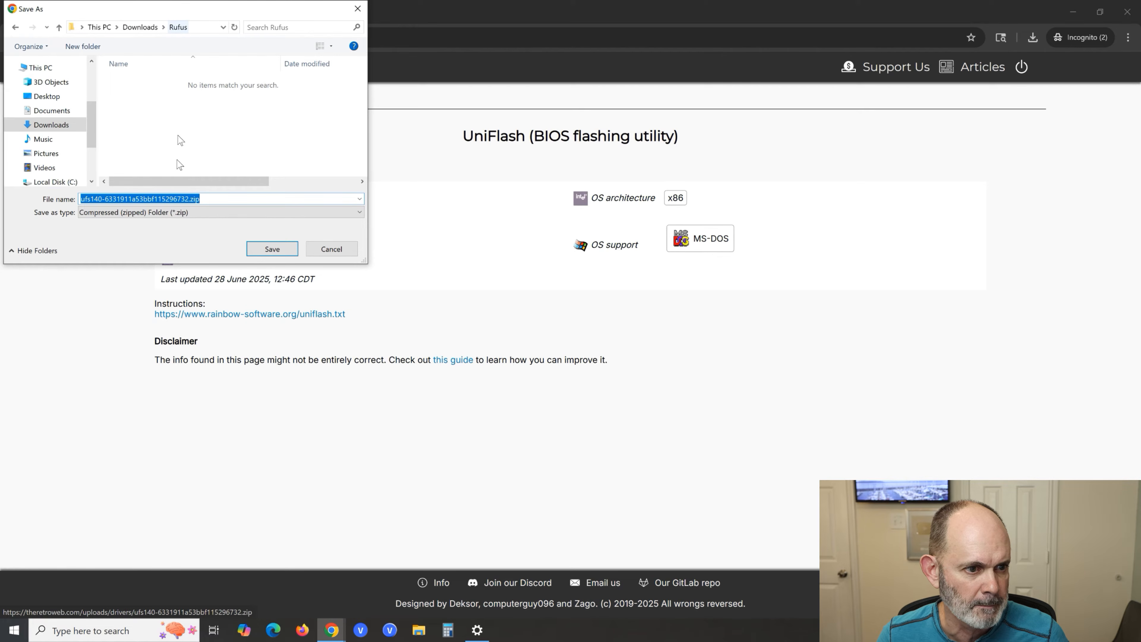
{"action": "double_click", "coordinate": [188, 199]}
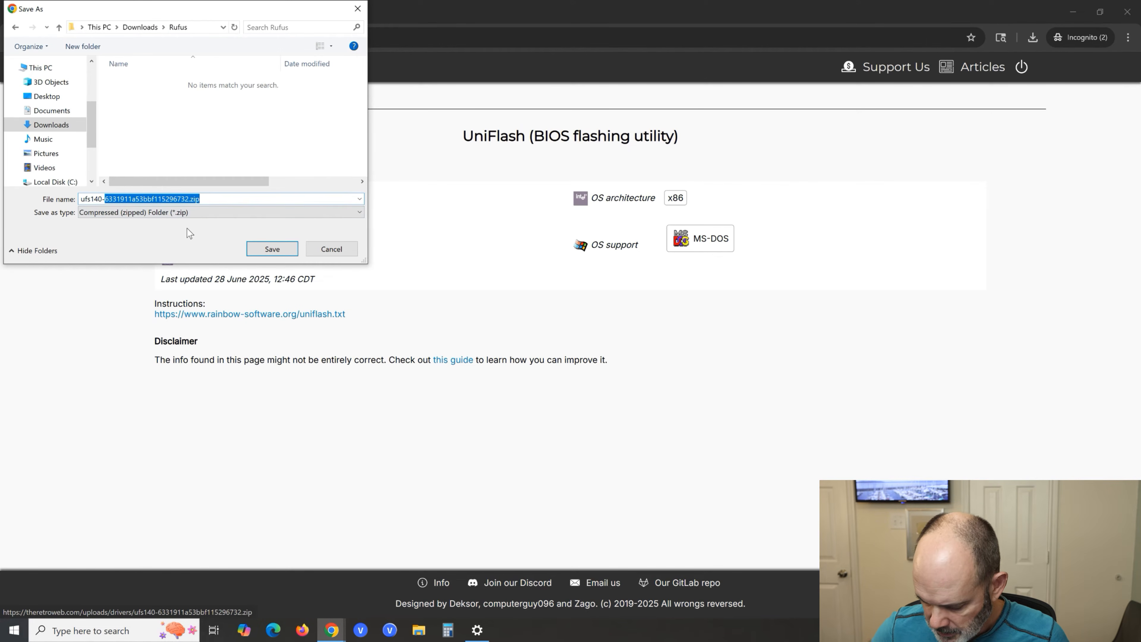
{"action": "key", "text": "Left"}
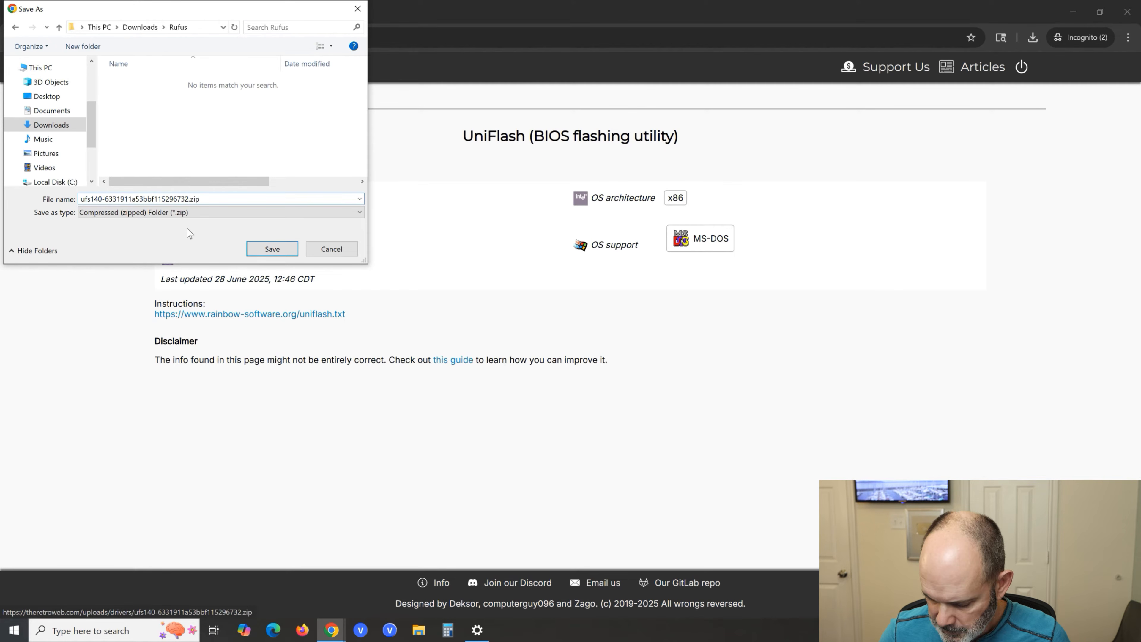
{"action": "key", "text": "BackSpace"}
{"action": "key", "text": "BackSpace"}
{"action": "key", "text": "BackSpace"}
{"action": "key", "text": "BackSpace"}
{"action": "key", "text": "BackSpace"}
{"action": "key", "text": "BackSpace"}
{"action": "key", "text": "BackSpace"}
{"action": "key", "text": "BackSpace"}
{"action": "key", "text": "BackSpace"}
{"action": "key", "text": "BackSpace"}
{"action": "key", "text": "BackSpace"}
{"action": "key", "text": "BackSpace"}
{"action": "key", "text": "BackSpace"}
{"action": "key", "text": "BackSpace"}
{"action": "key", "text": "BackSpace"}
{"action": "key", "text": "BackSpace"}
{"action": "key", "text": "BackSpace"}
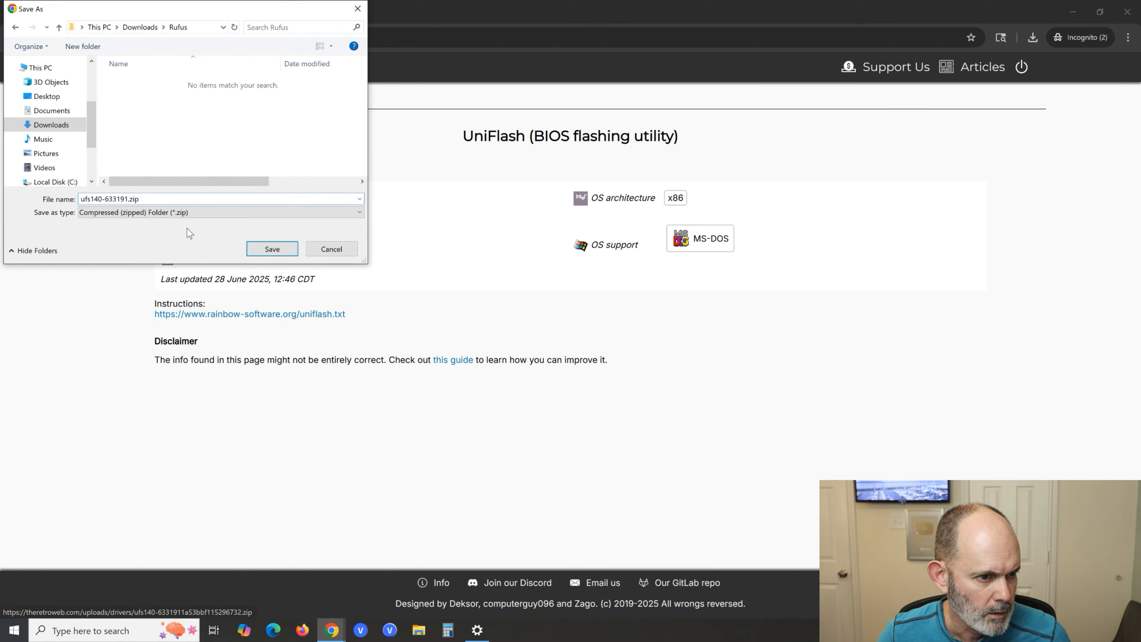
{"action": "key", "text": "BackSpace"}
{"action": "key", "text": "BackSpace"}
{"action": "key", "text": "BackSpace"}
{"action": "key", "text": "BackSpace"}
{"action": "key", "text": "BackSpace"}
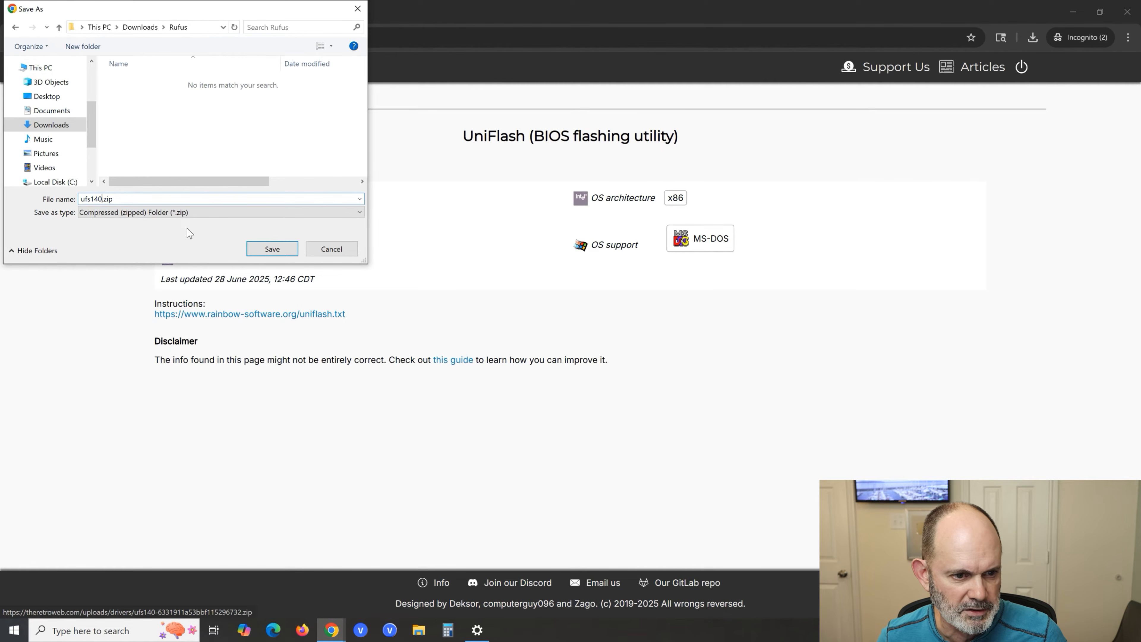
{"action": "left_click", "coordinate": [277, 249]}
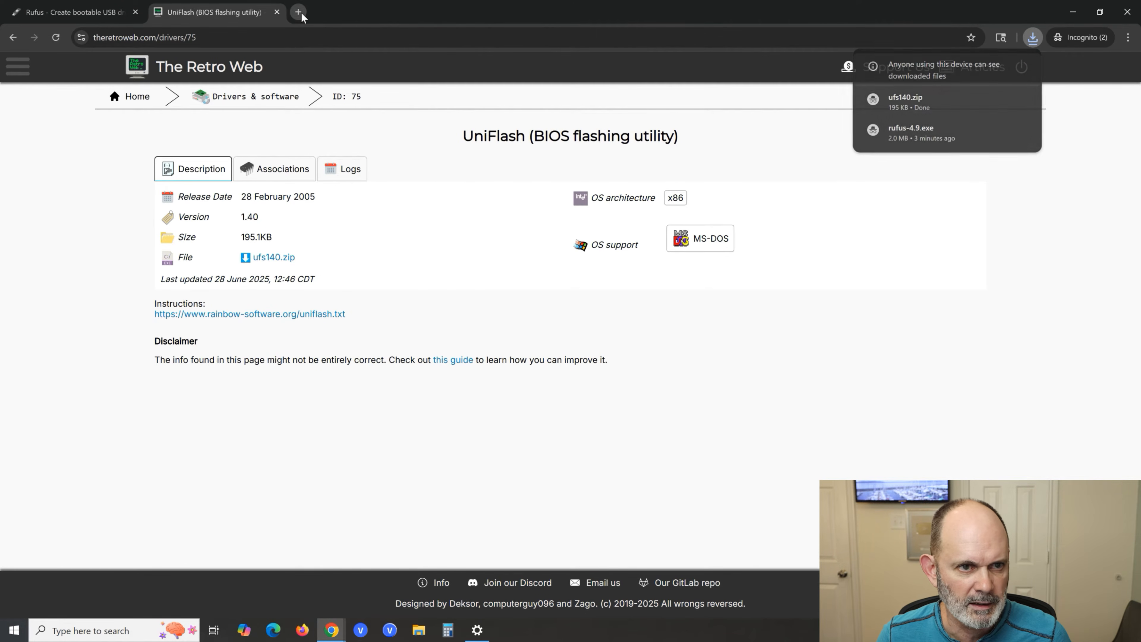
- Search the web for "freeware dos game" in another new tab and open the DOSGames.com site
{"action": "left_click", "coordinate": [299, 12]}
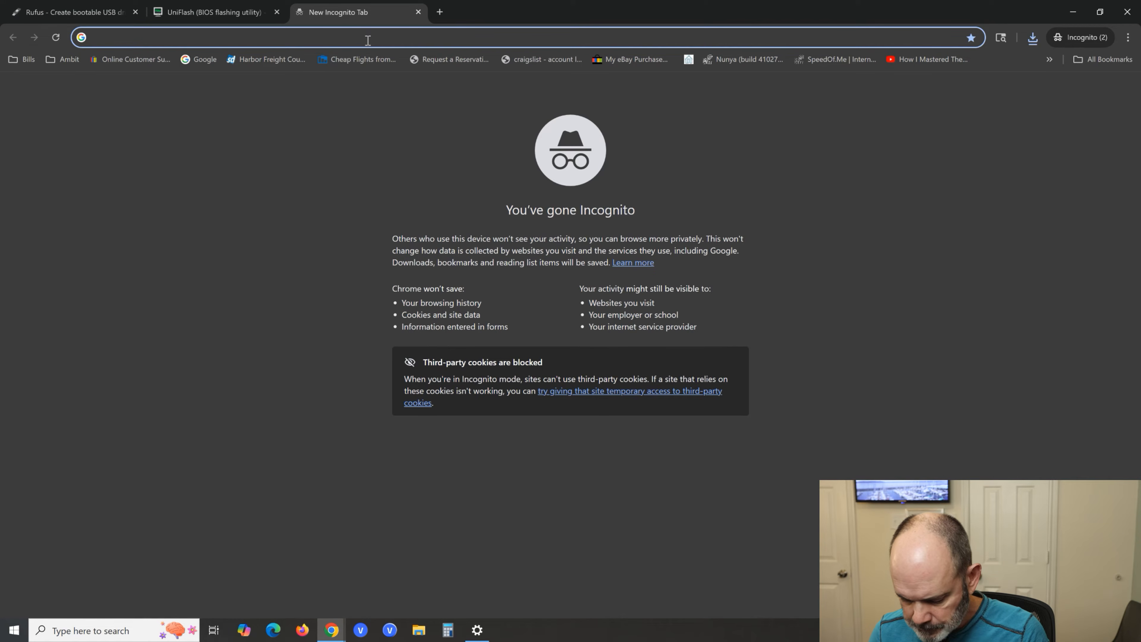
{"action": "type", "text": "freewa"}
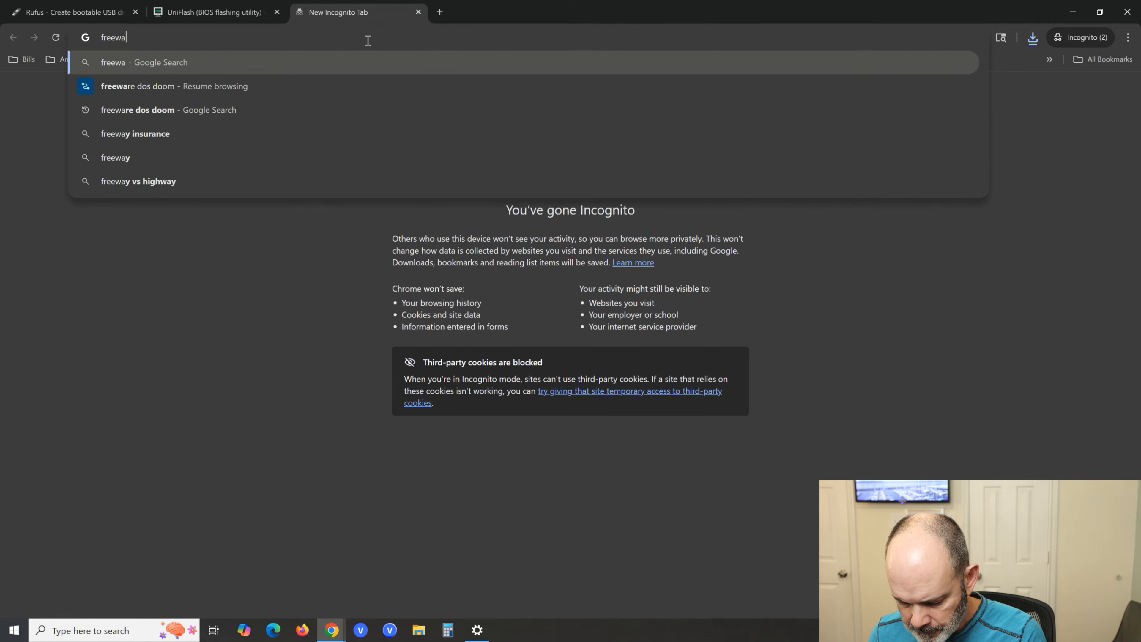
{"action": "type", "text": "re dos "}
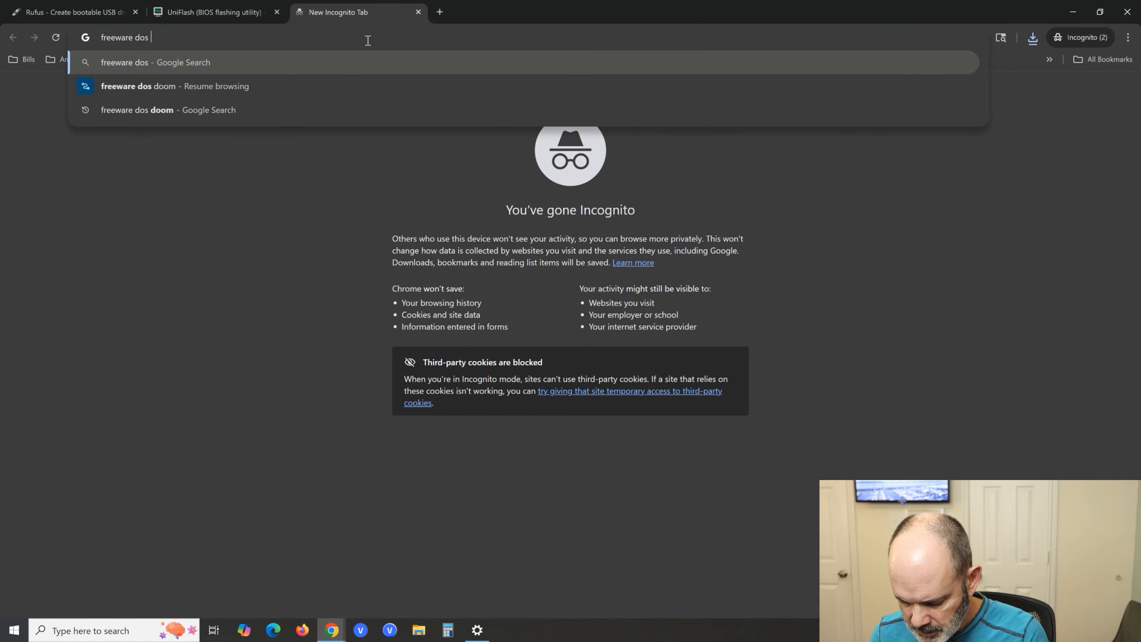
{"action": "type", "text": "game"}
{"action": "key", "text": "Return"}
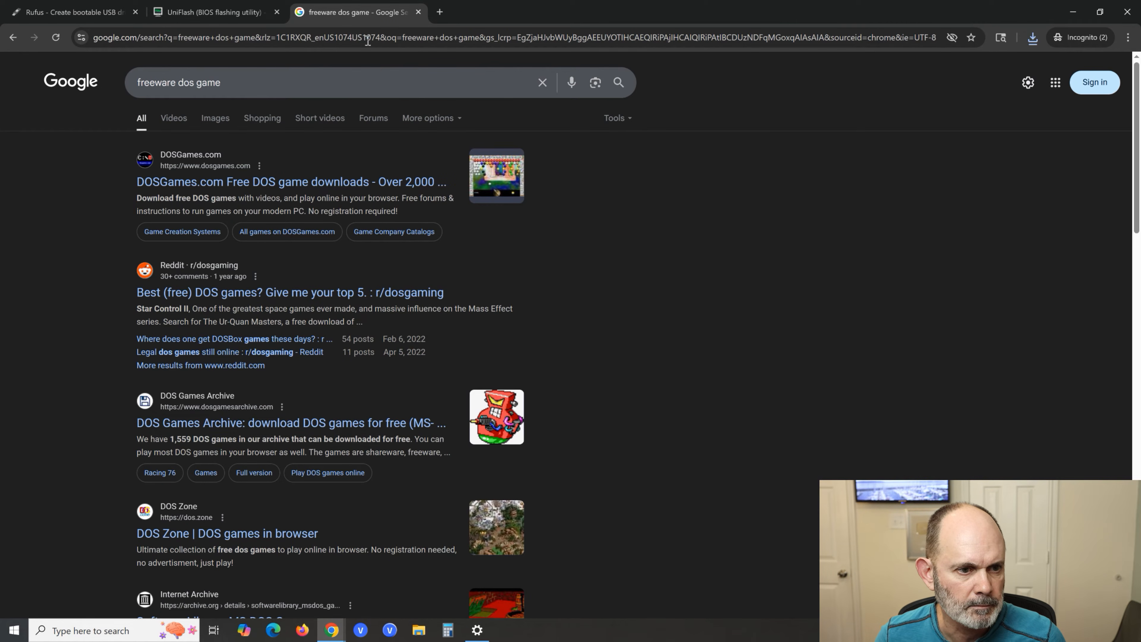
{"action": "left_click", "coordinate": [245, 182]}
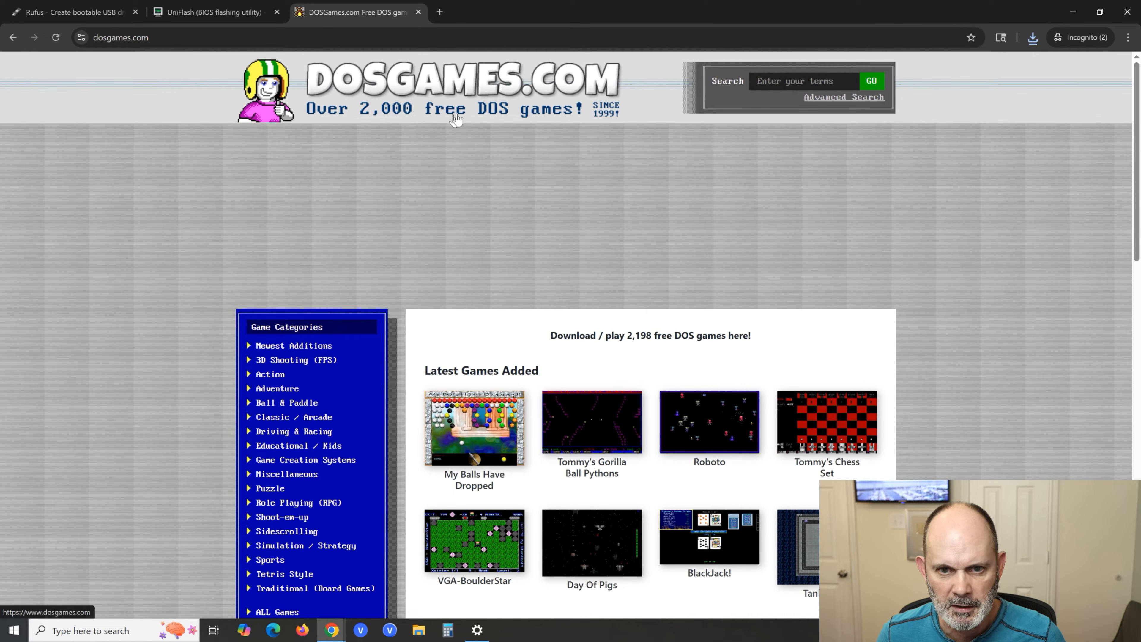
- Search DOSGames.com for "block" and open the Blocks From Hell game page from the matches
{"action": "left_click", "coordinate": [799, 80]}
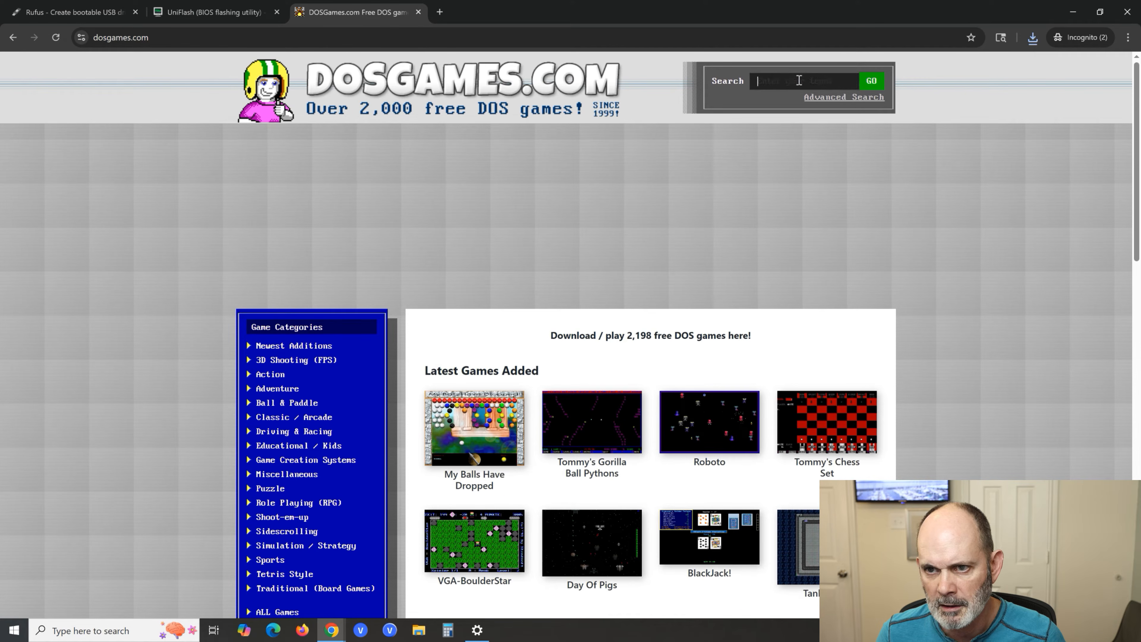
{"action": "type", "text": "b"}
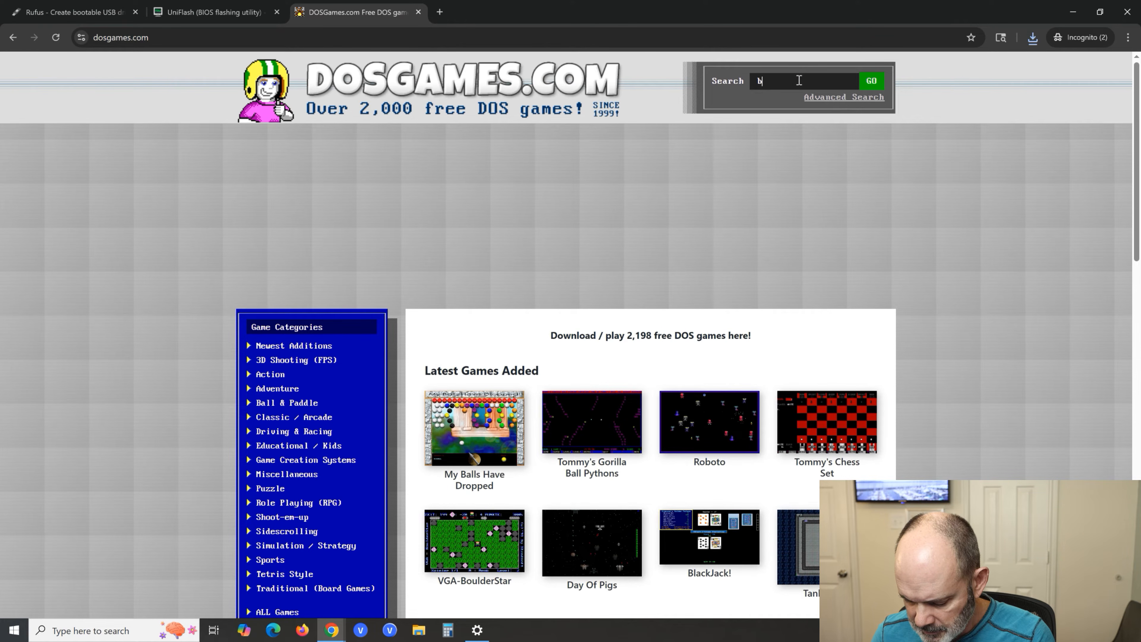
{"action": "type", "text": "lock"}
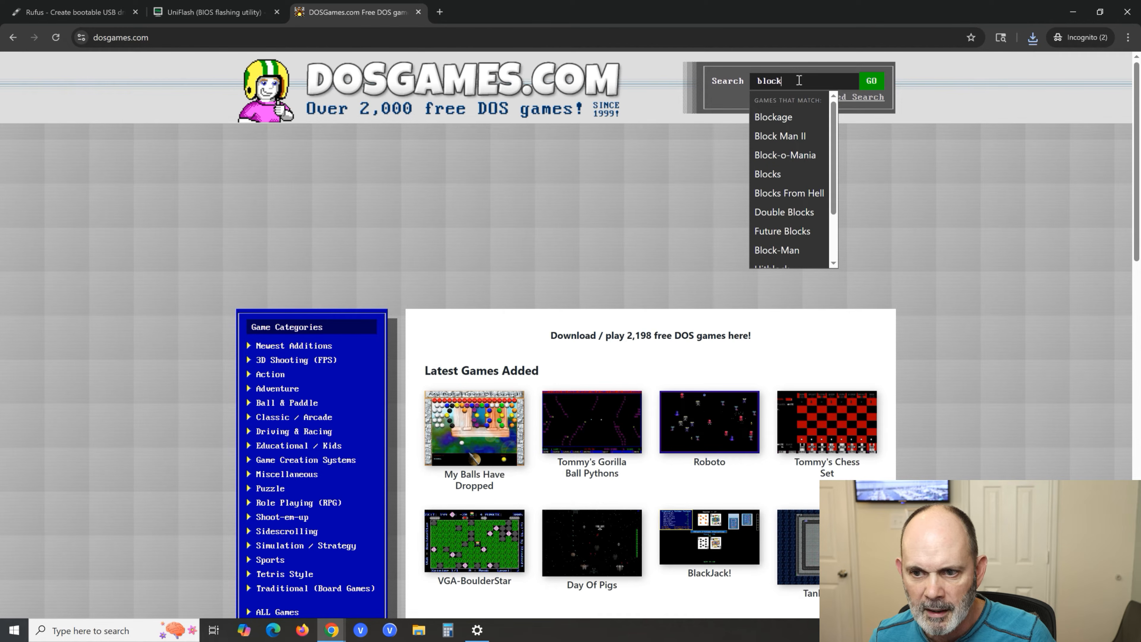
{"action": "left_click", "coordinate": [789, 193]}
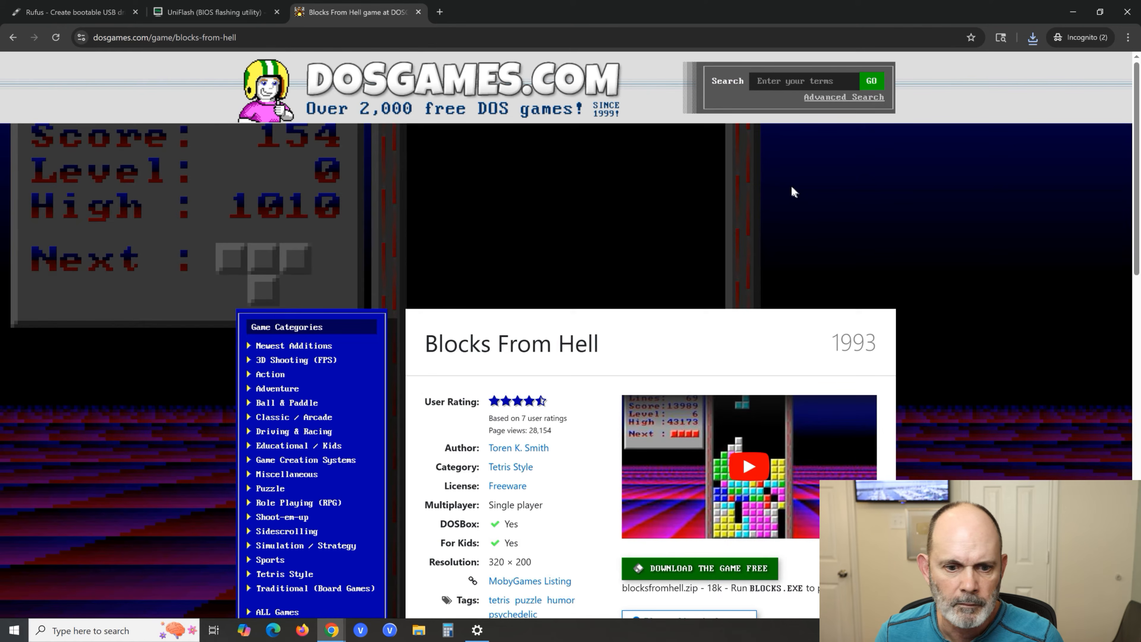
- Download the free Blocks From Hell game as blocksfromhell.zip into the Rufus folder
{"action": "scroll", "coordinate": [698, 281], "scroll_direction": "down", "scroll_amount": 4}
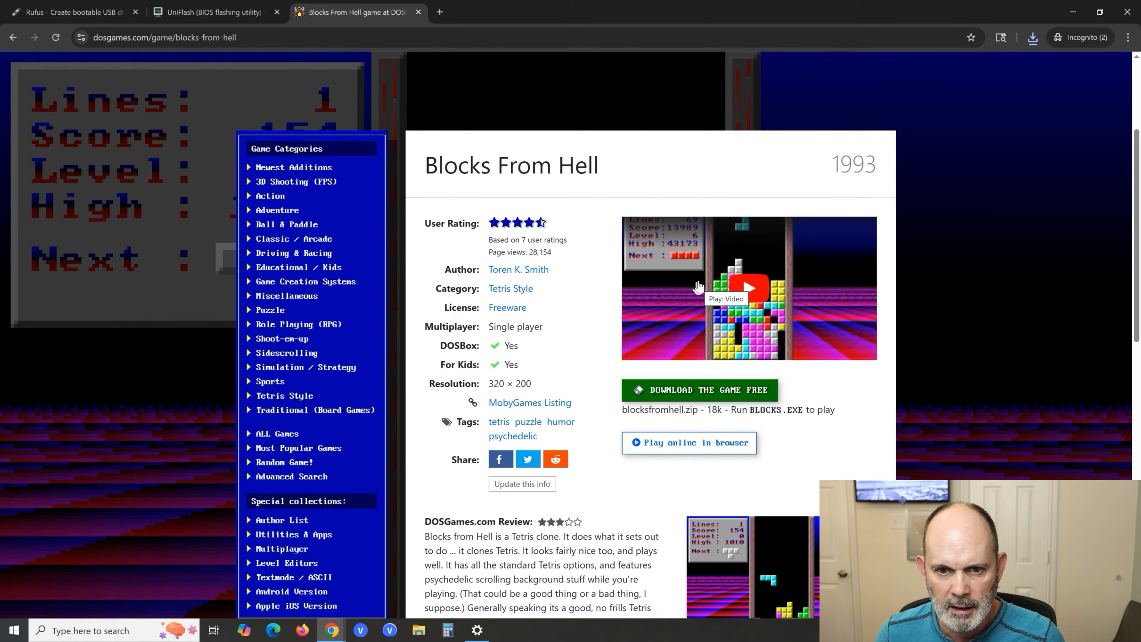
{"action": "scroll", "coordinate": [699, 287], "scroll_direction": "down", "scroll_amount": 4}
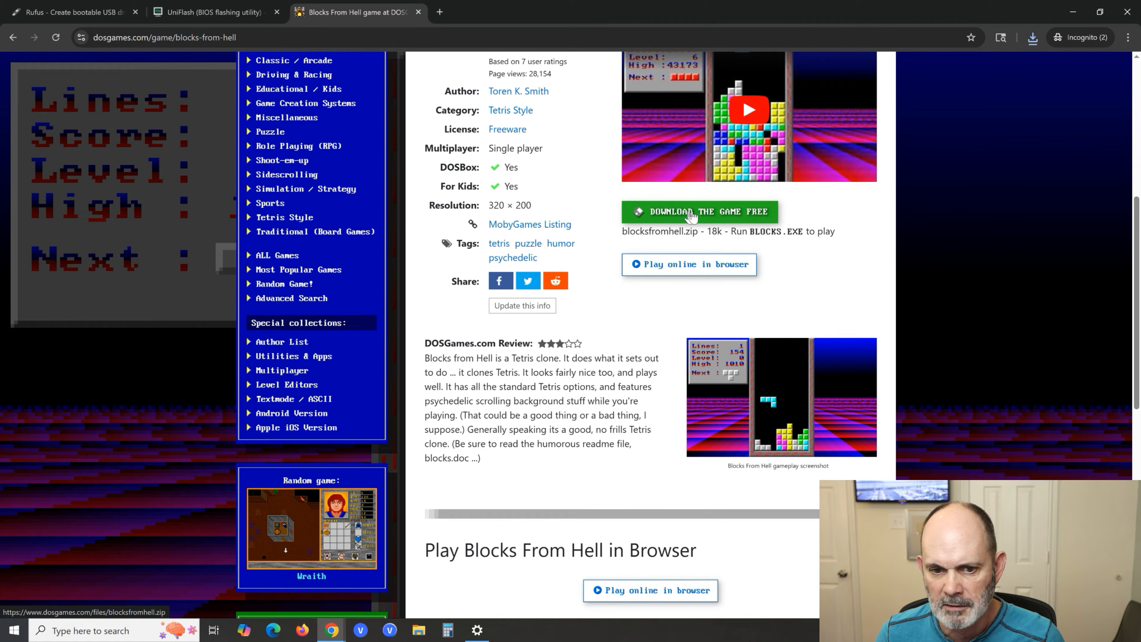
{"action": "left_click", "coordinate": [691, 214]}
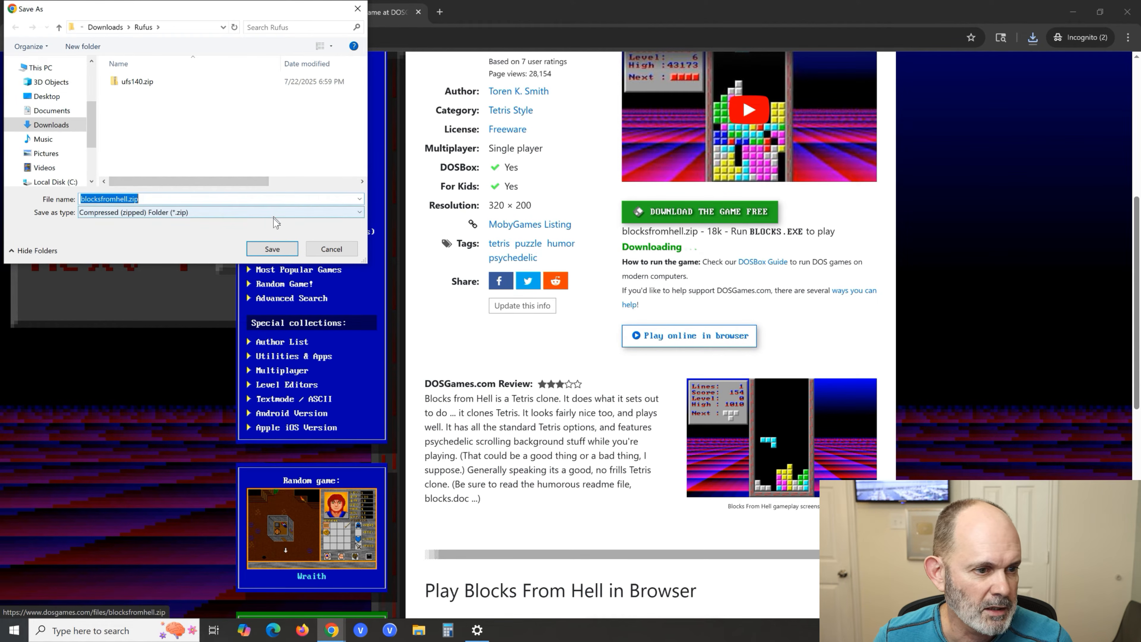
{"action": "left_click", "coordinate": [293, 253]}
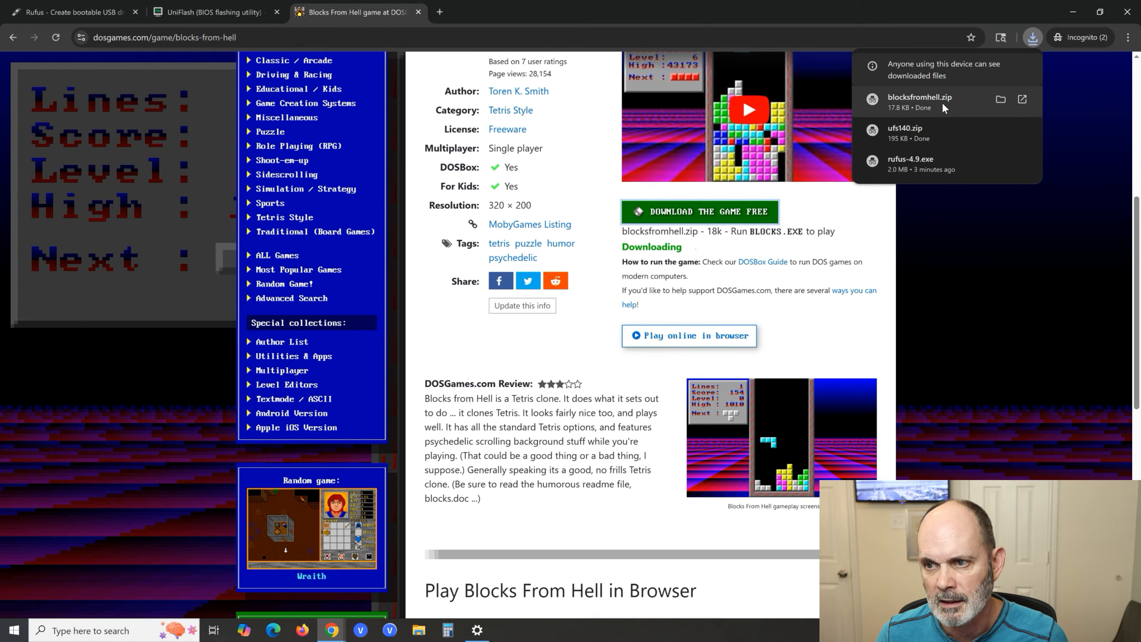
- Minimize both browser windows and open the Rufus folder inside Downloads in File Explorer
{"action": "left_click", "coordinate": [1073, 13]}
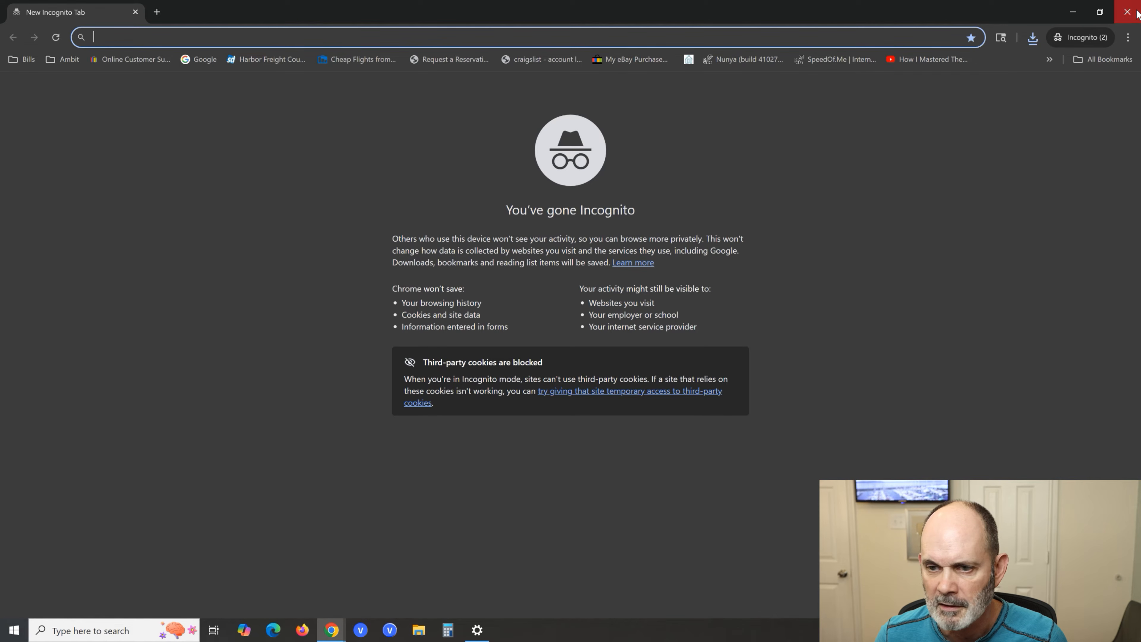
{"action": "left_click", "coordinate": [1073, 12]}
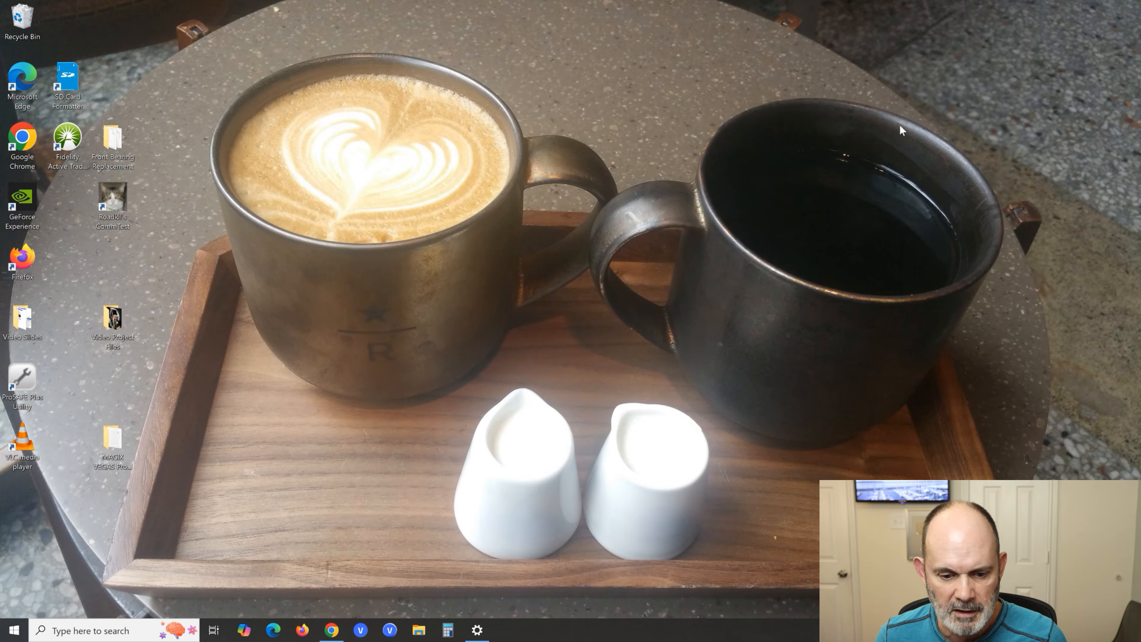
{"action": "left_click", "coordinate": [421, 638]}
{"action": "left_click", "coordinate": [675, 207]}
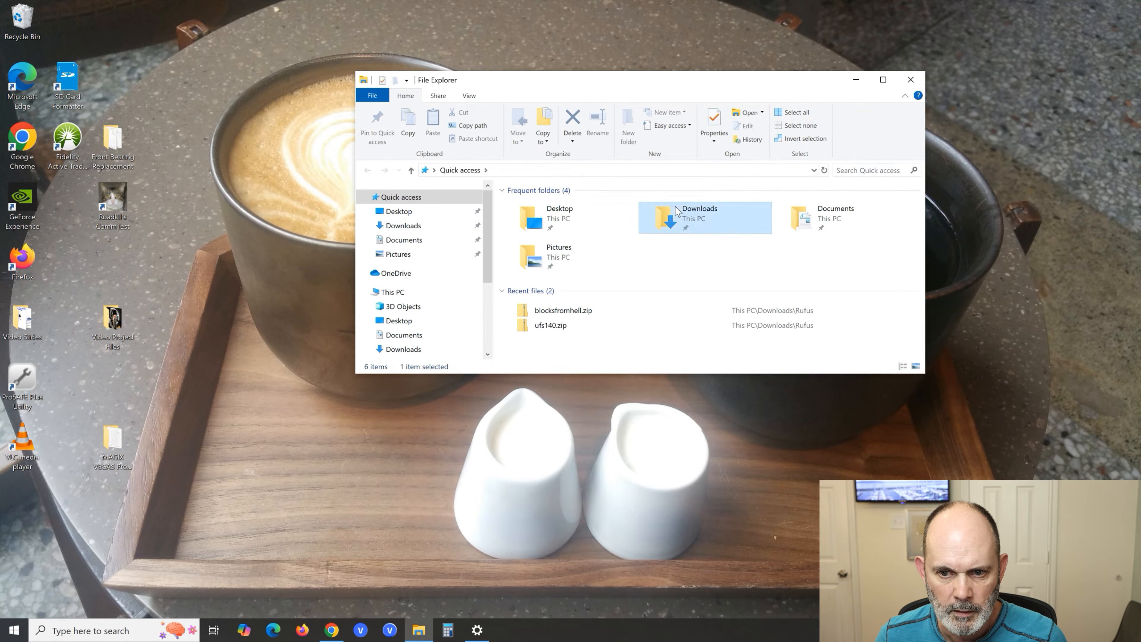
{"action": "double_click", "coordinate": [675, 206]}
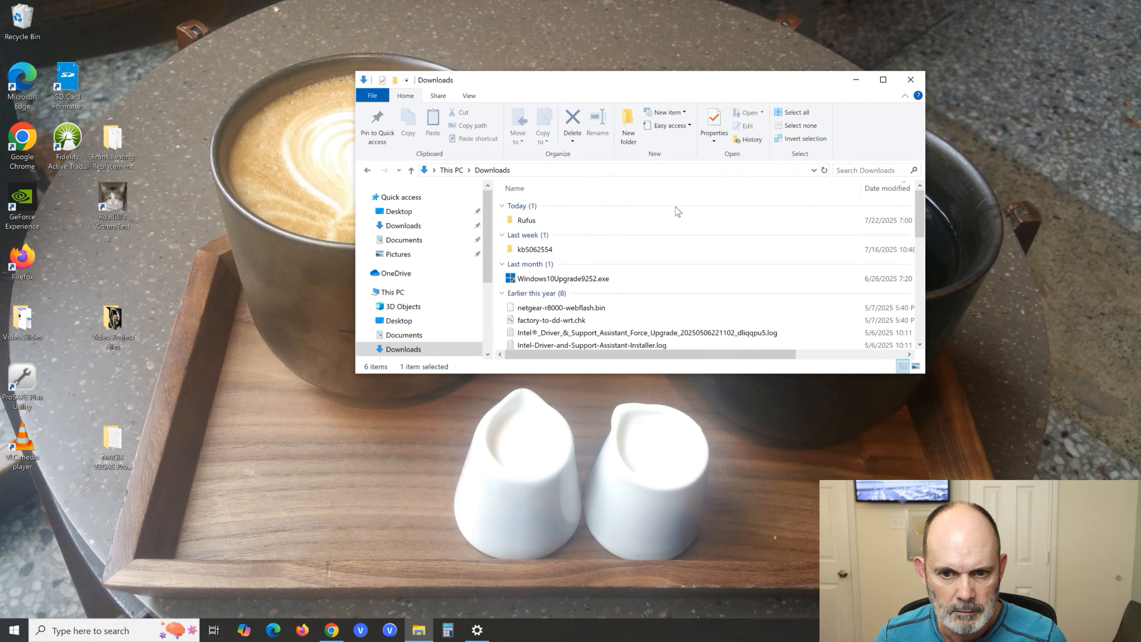
{"action": "double_click", "coordinate": [559, 222]}
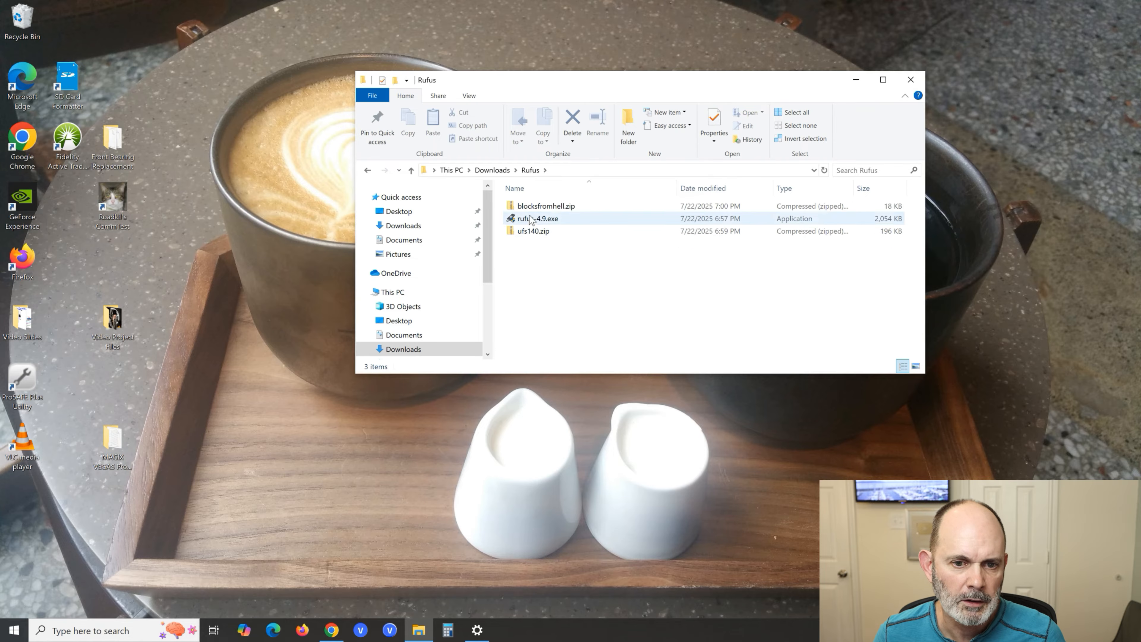
- Extract all files of blocksfromhell.zip into a blocksfromhell folder within Rufus and close the extracted folder's window
{"action": "double_click", "coordinate": [557, 208]}
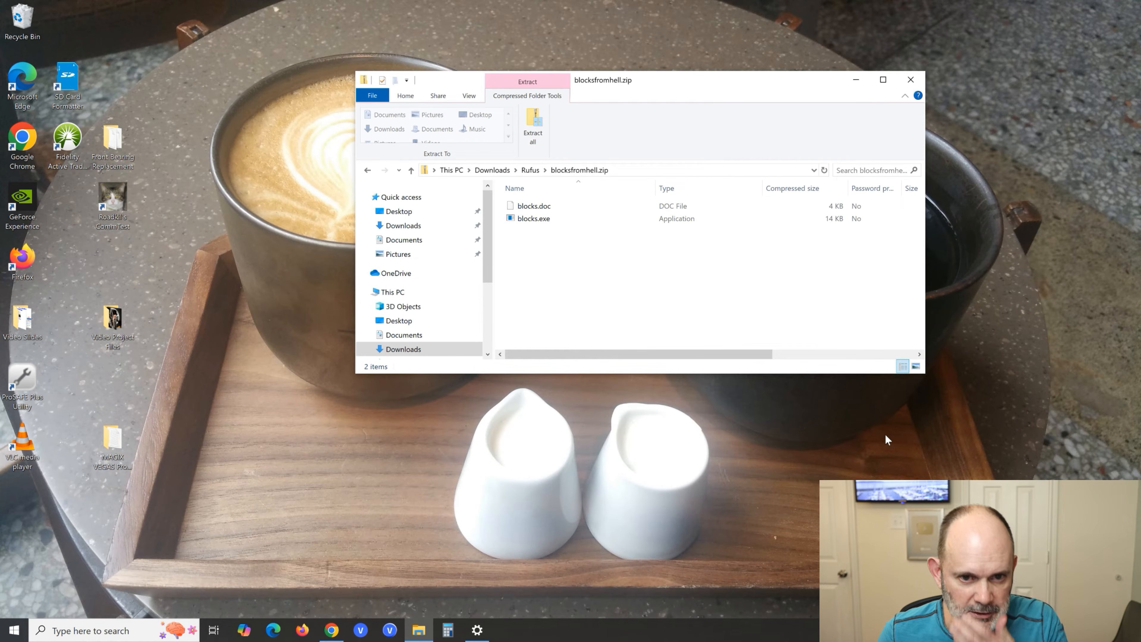
{"action": "left_click", "coordinate": [531, 126]}
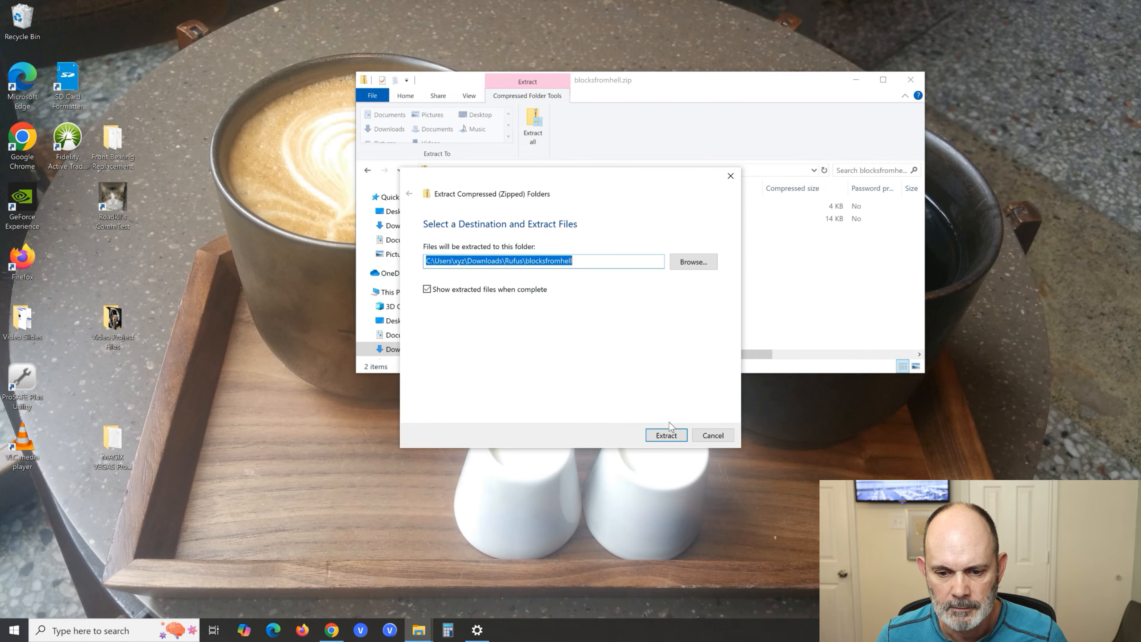
{"action": "left_click", "coordinate": [669, 434]}
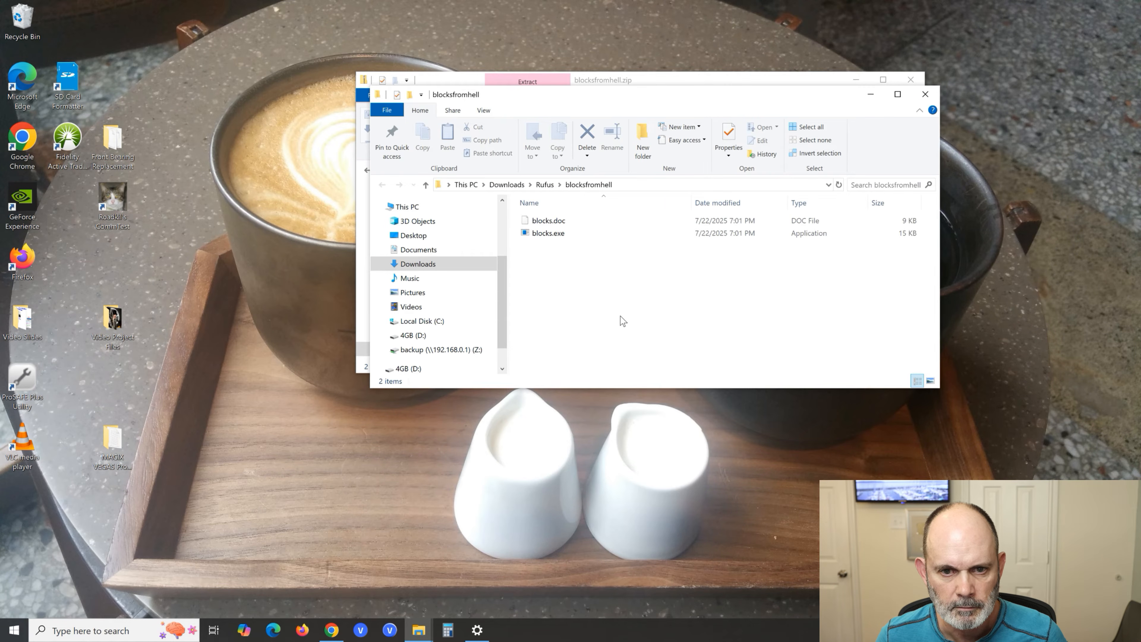
{"action": "left_click", "coordinate": [926, 94]}
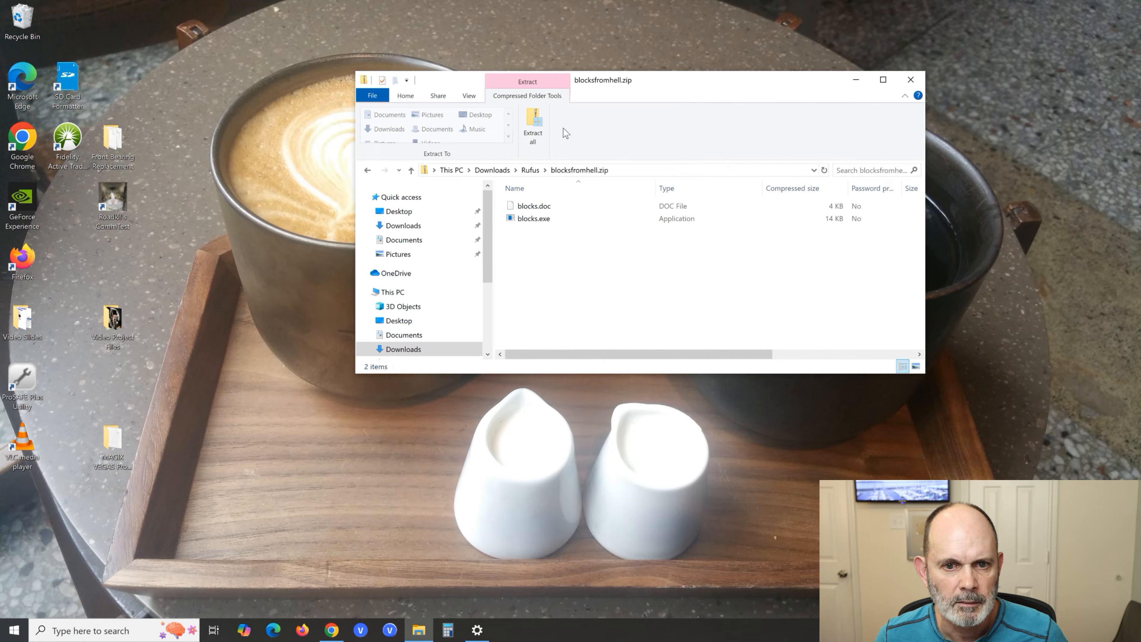
- Return to the Rufus folder, extract ufs140.zip into a ufs140 folder there, and close the extracted folder's window
{"action": "left_click", "coordinate": [411, 170]}
{"action": "right_click", "coordinate": [545, 245]}
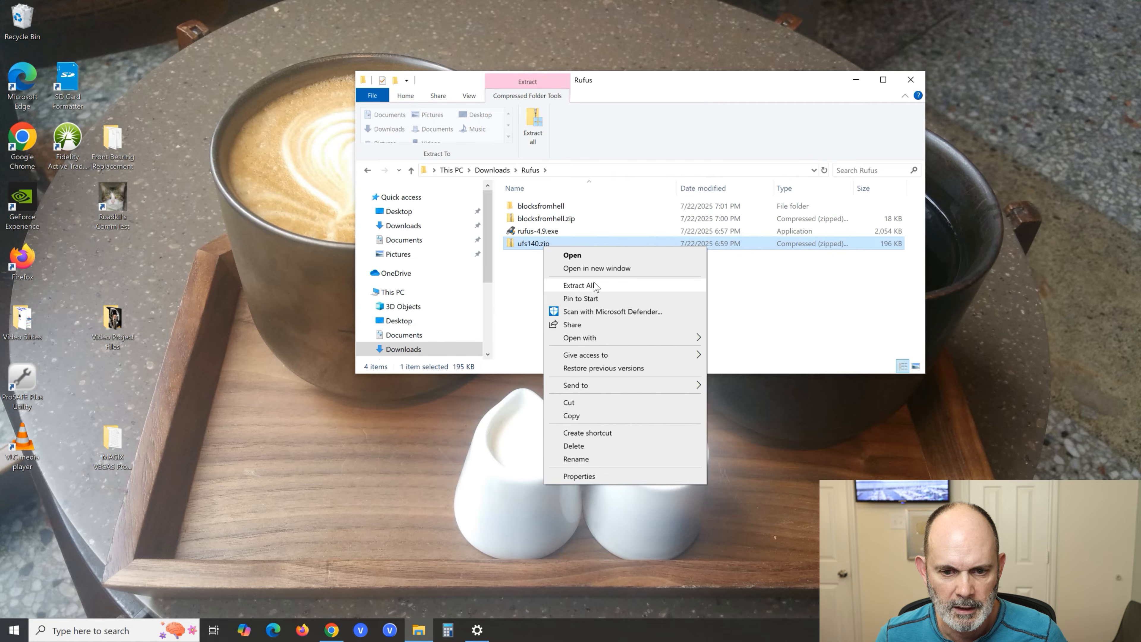
{"action": "left_click", "coordinate": [579, 285]}
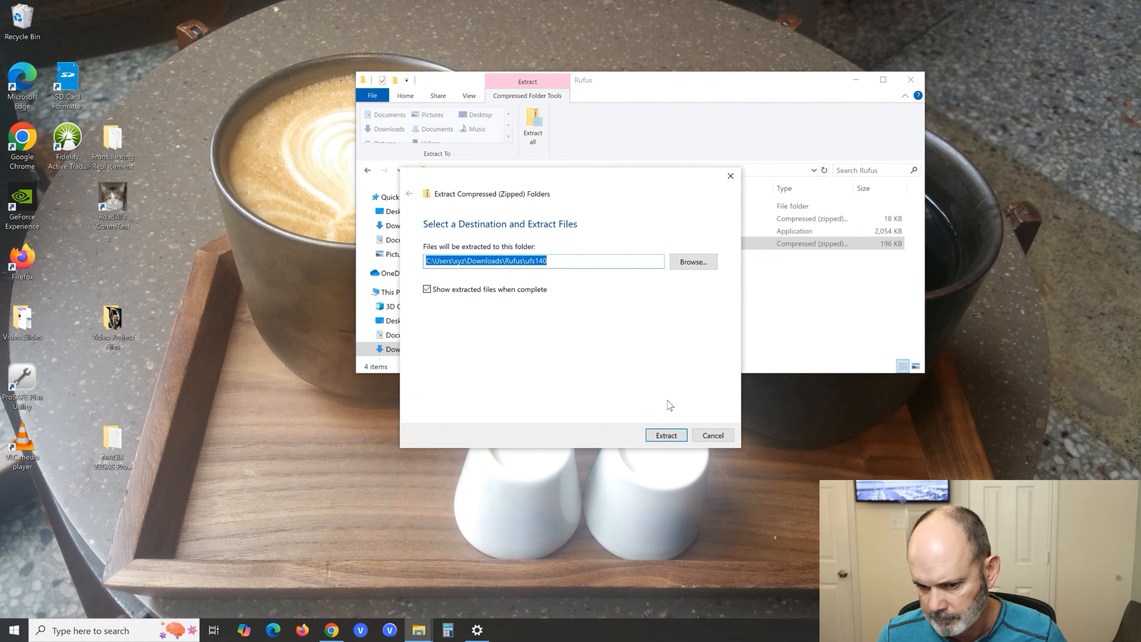
{"action": "left_click", "coordinate": [666, 435]}
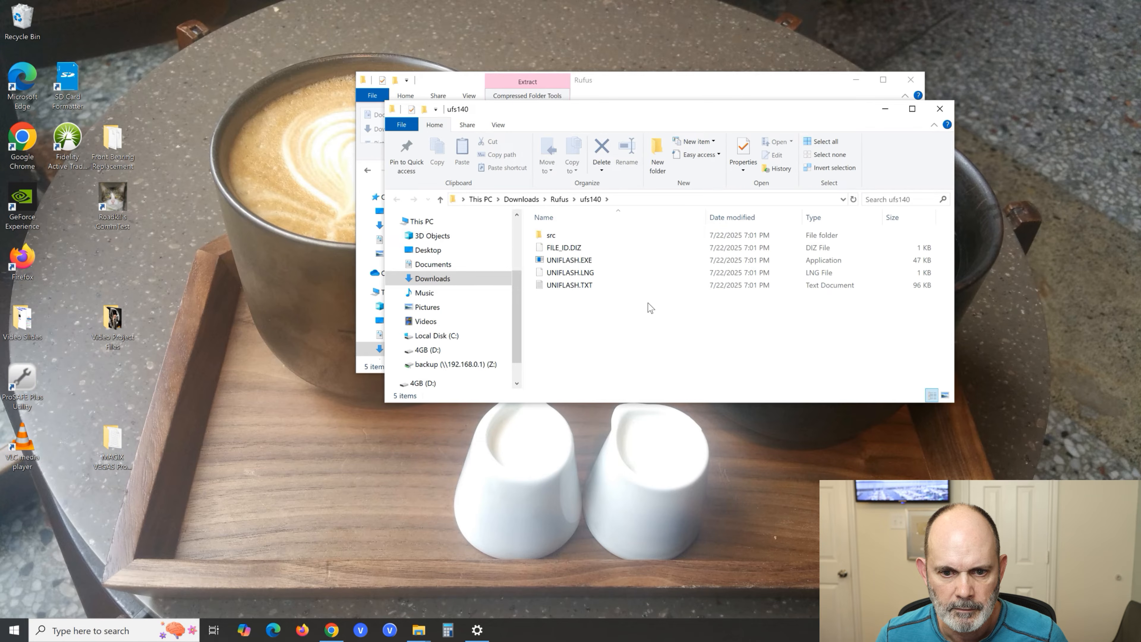
{"action": "left_click", "coordinate": [939, 108]}
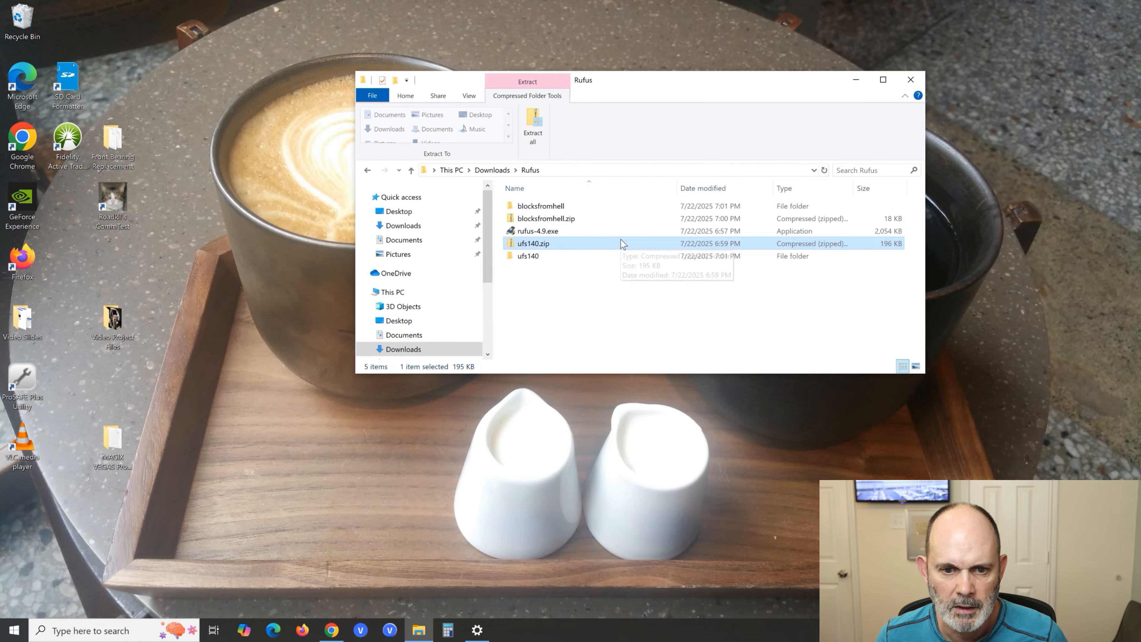
- Copy the extracted blocksfromhell folder from Rufus to the root of the 4GB (D:) drive
{"action": "left_click", "coordinate": [549, 207]}
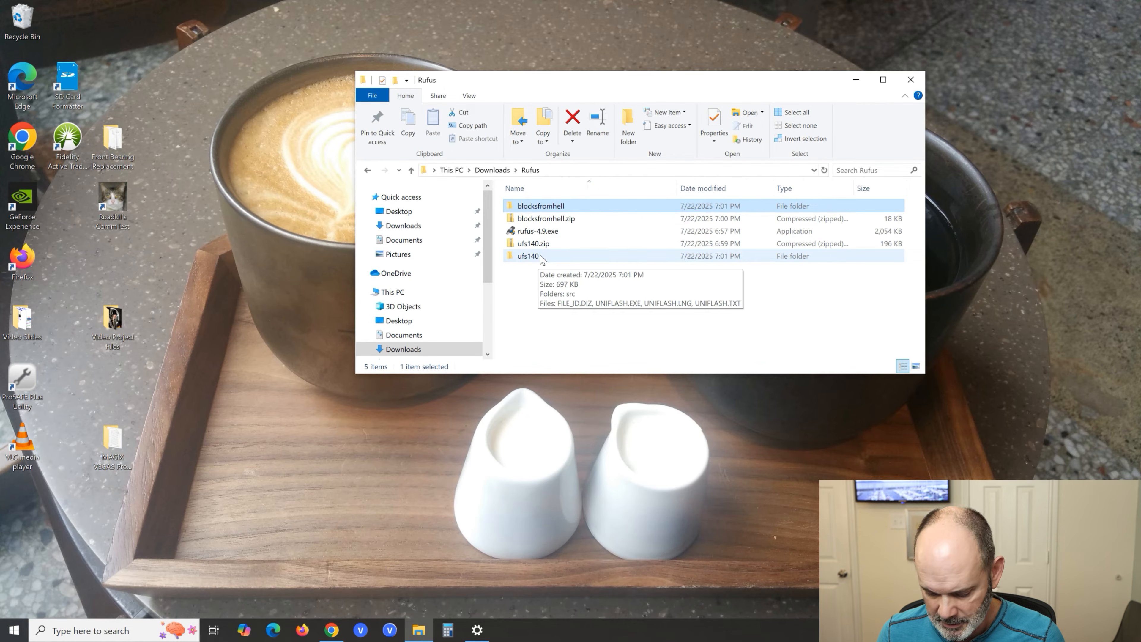
{"action": "right_click", "coordinate": [577, 204]}
{"action": "left_click", "coordinate": [618, 384]}
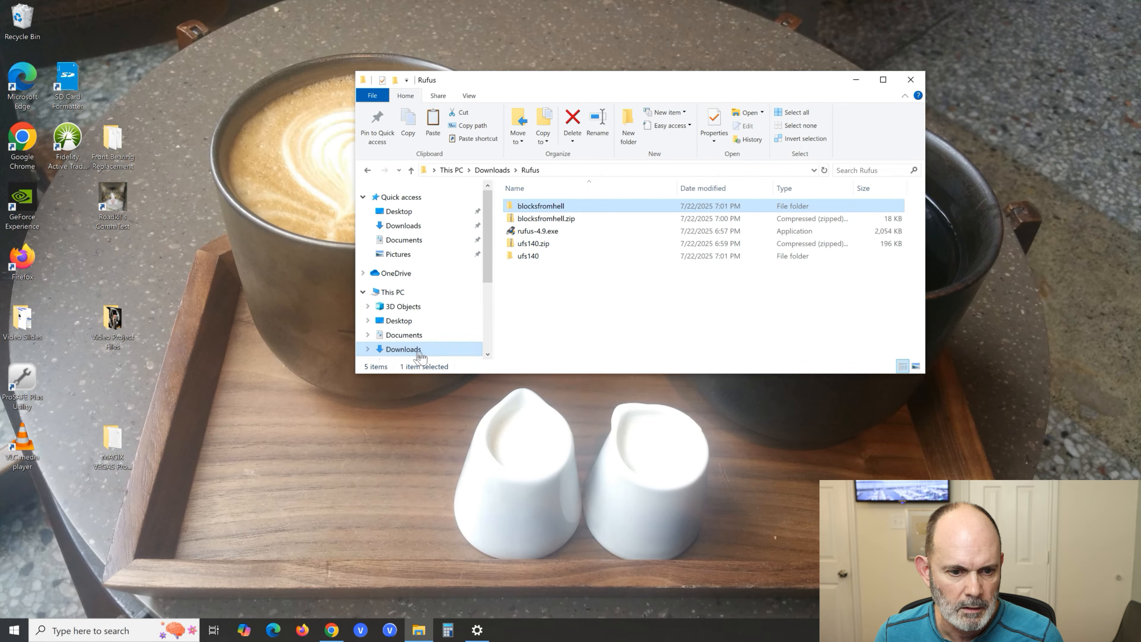
{"action": "scroll", "coordinate": [458, 305], "scroll_direction": "down", "scroll_amount": 2}
{"action": "scroll", "coordinate": [467, 305], "scroll_direction": "down", "scroll_amount": 1}
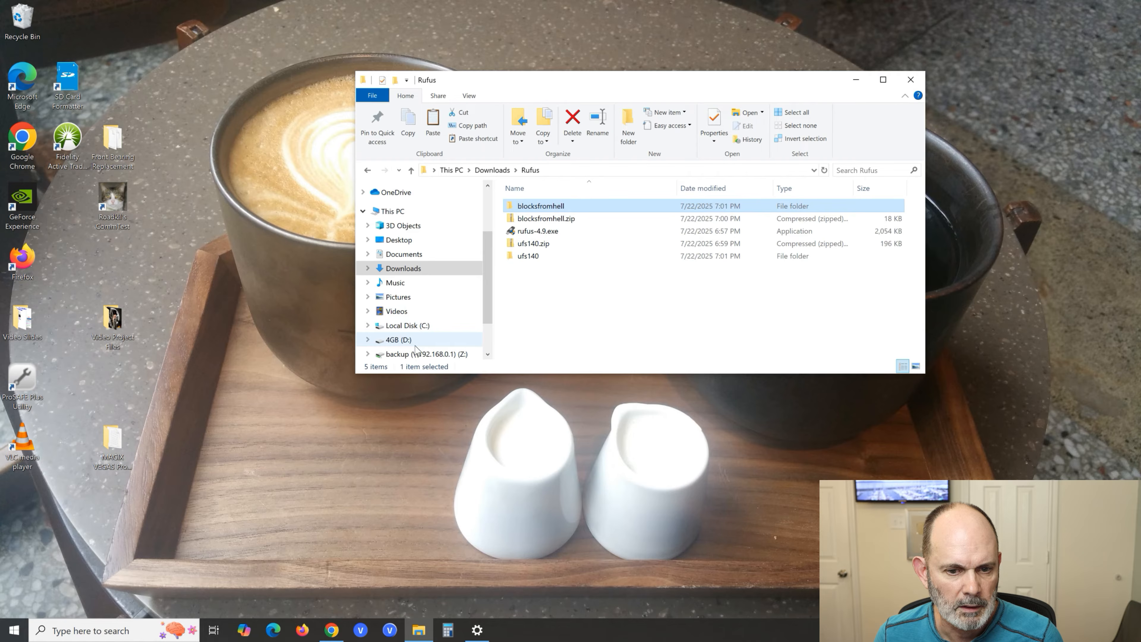
{"action": "left_click", "coordinate": [400, 339]}
{"action": "right_click", "coordinate": [570, 268]}
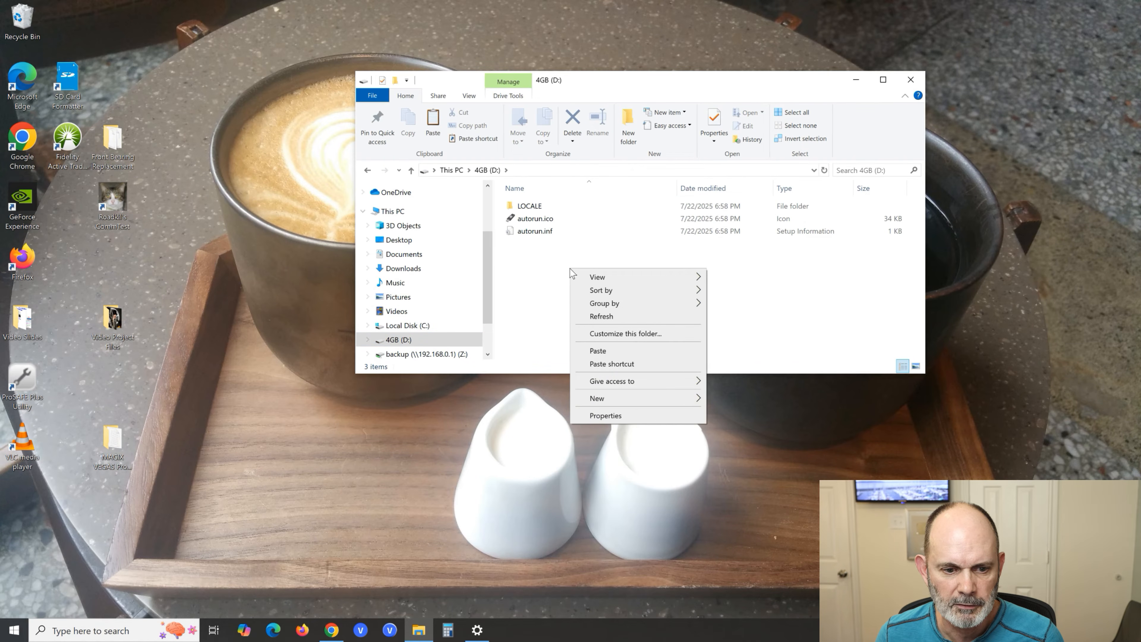
{"action": "left_click", "coordinate": [599, 350]}
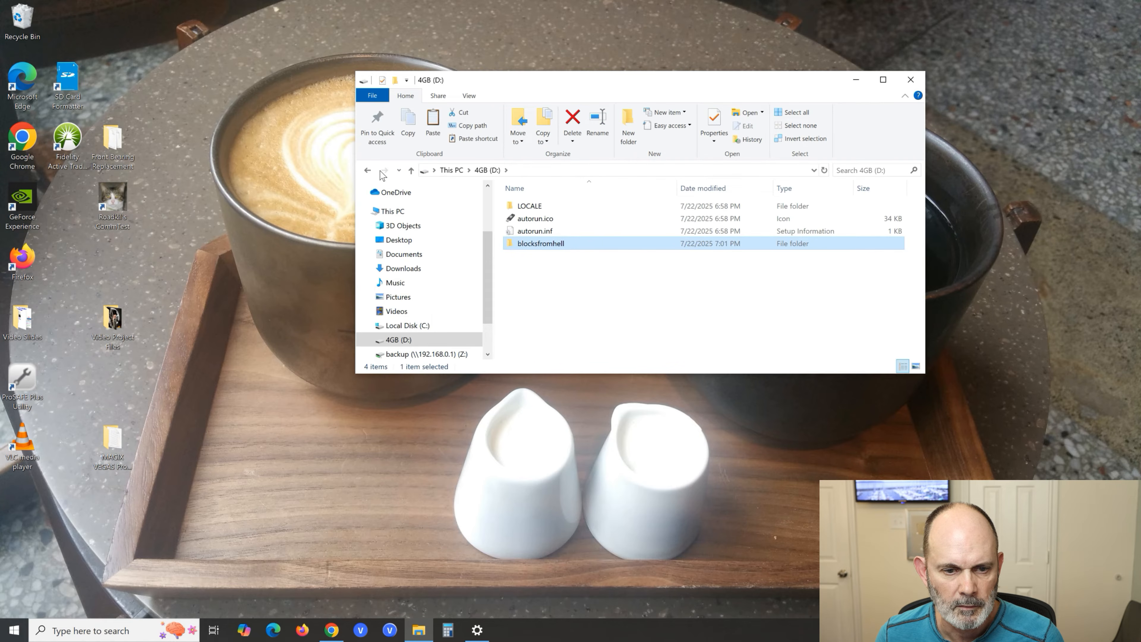
- Copy the extracted ufs140 folder from Rufus to the root of the 4GB (D:) drive
{"action": "left_click", "coordinate": [367, 171]}
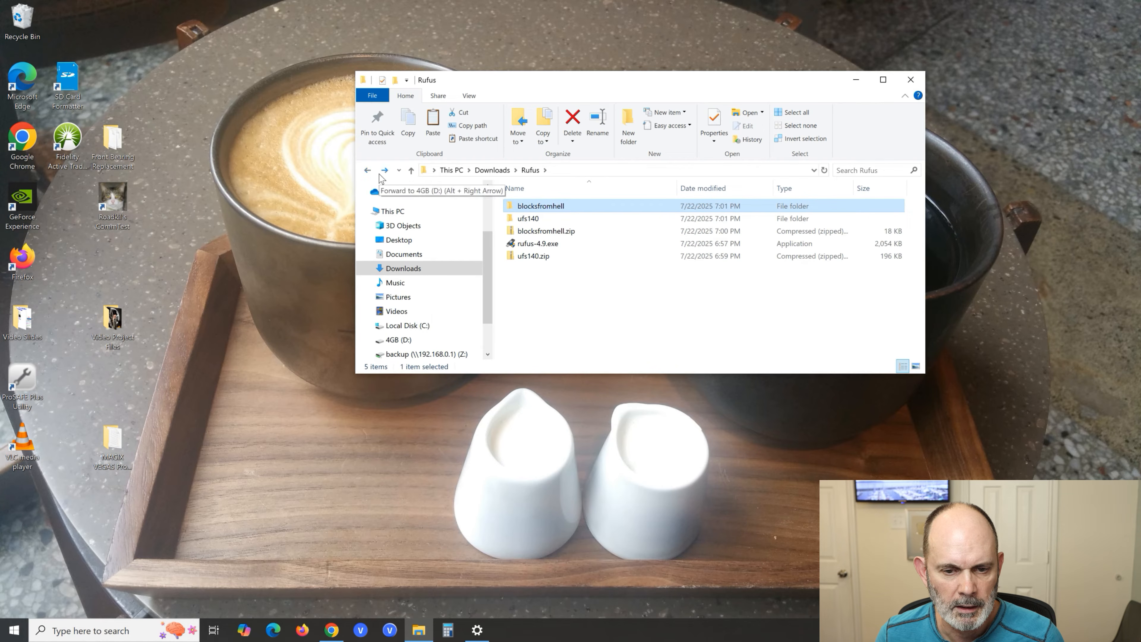
{"action": "right_click", "coordinate": [531, 218]}
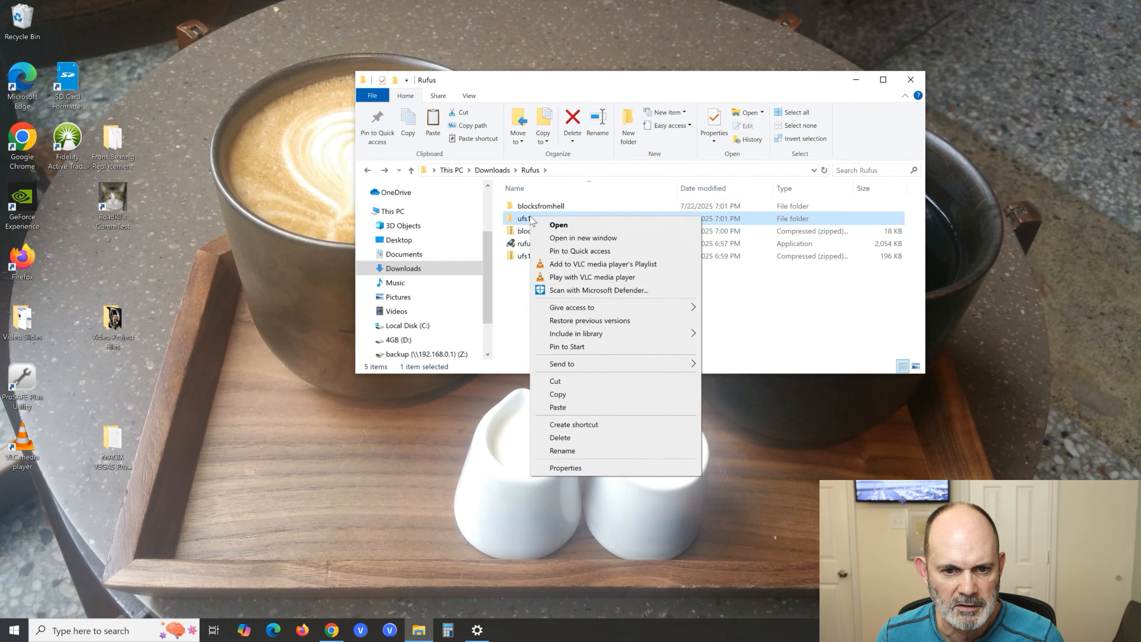
{"action": "left_click", "coordinate": [579, 395]}
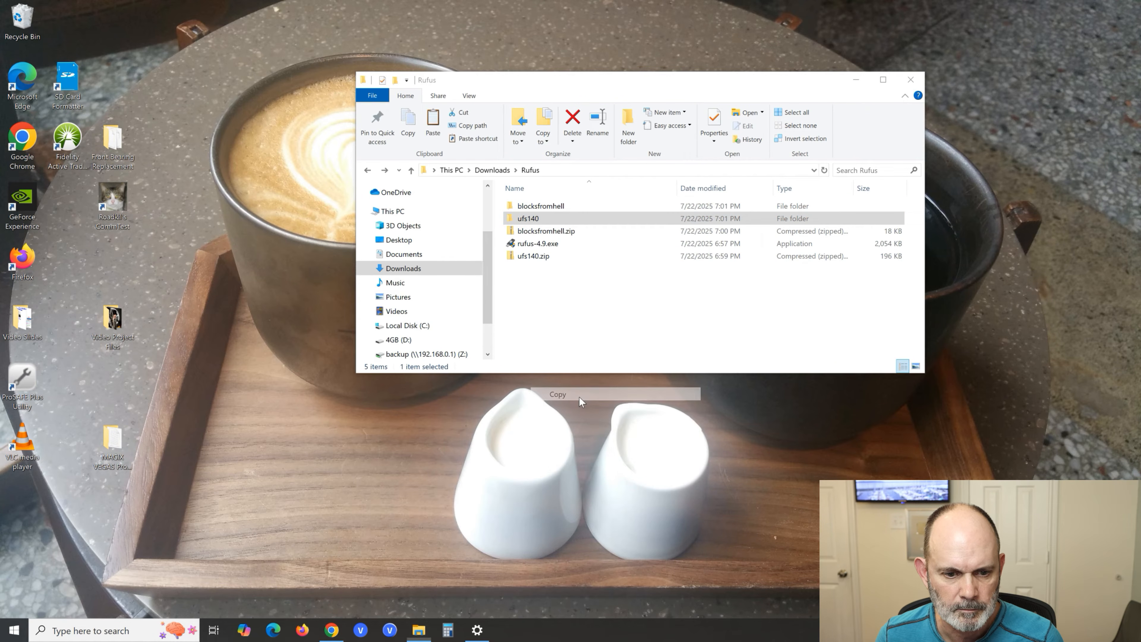
{"action": "left_click", "coordinate": [445, 337]}
{"action": "right_click", "coordinate": [547, 264]}
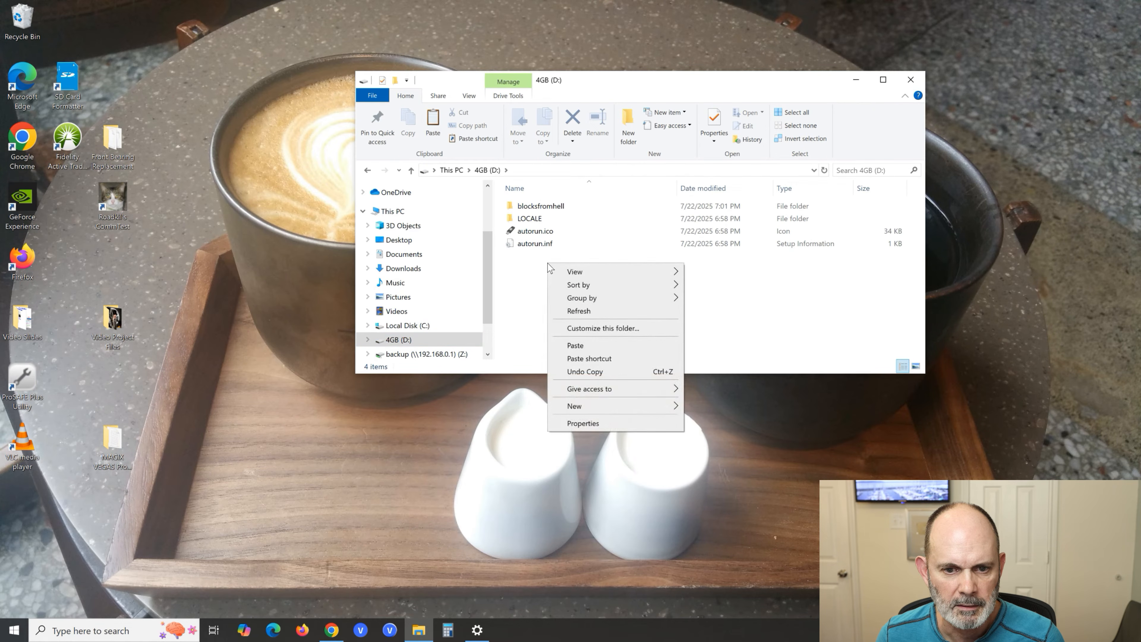
{"action": "left_click", "coordinate": [573, 345]}
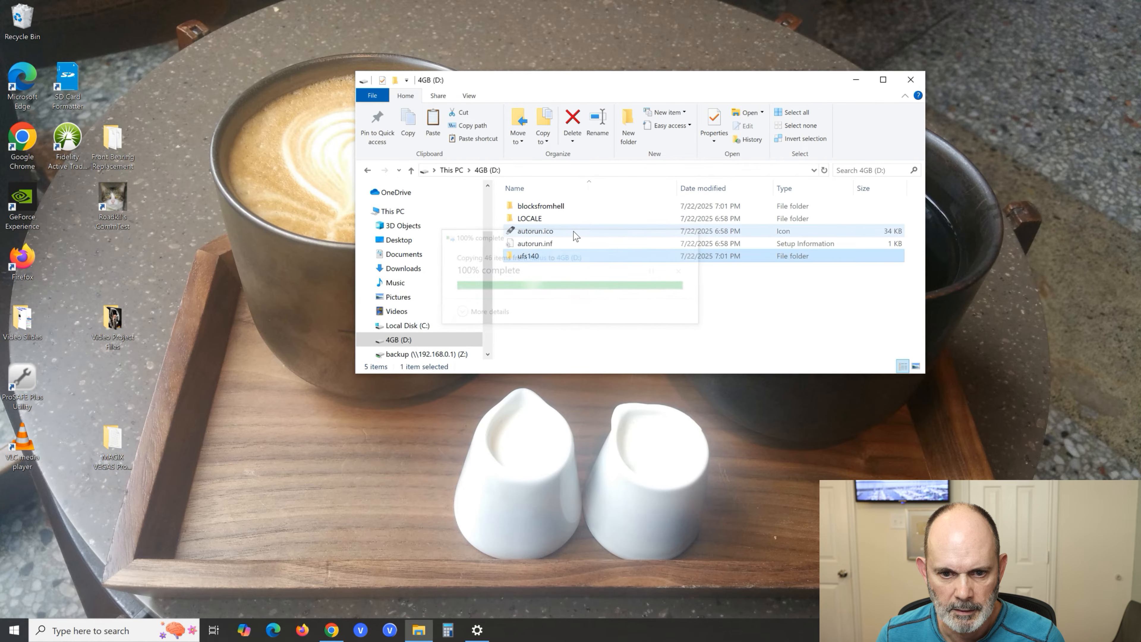
- Rename the blocksfromhell folder on the 4GB (D:) drive to blocks
{"action": "right_click", "coordinate": [556, 206]}
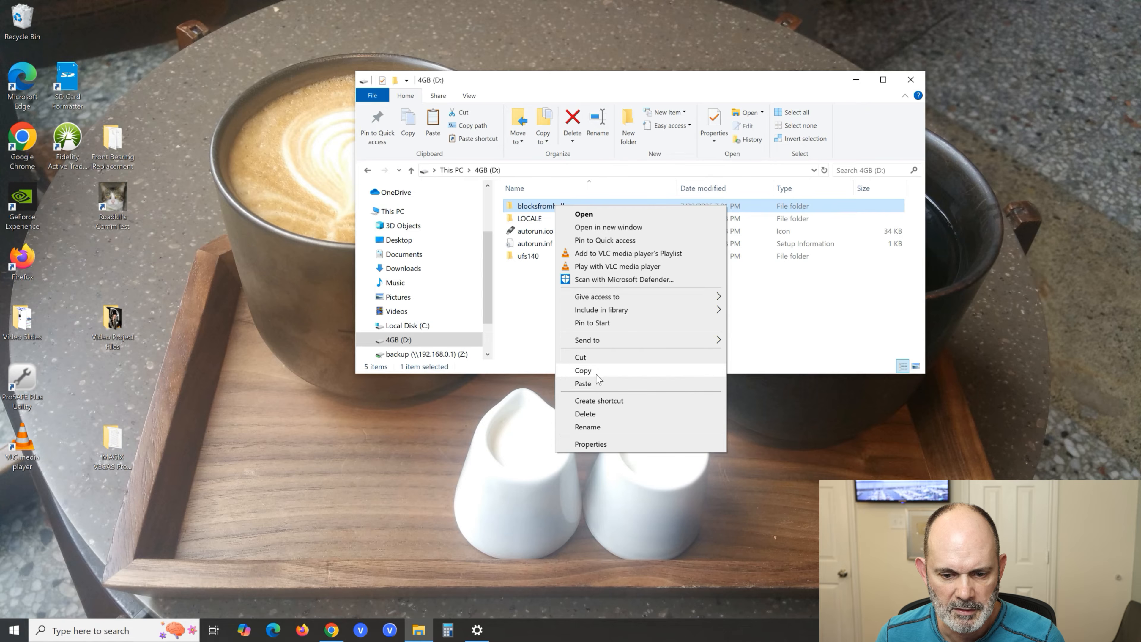
{"action": "left_click", "coordinate": [595, 428]}
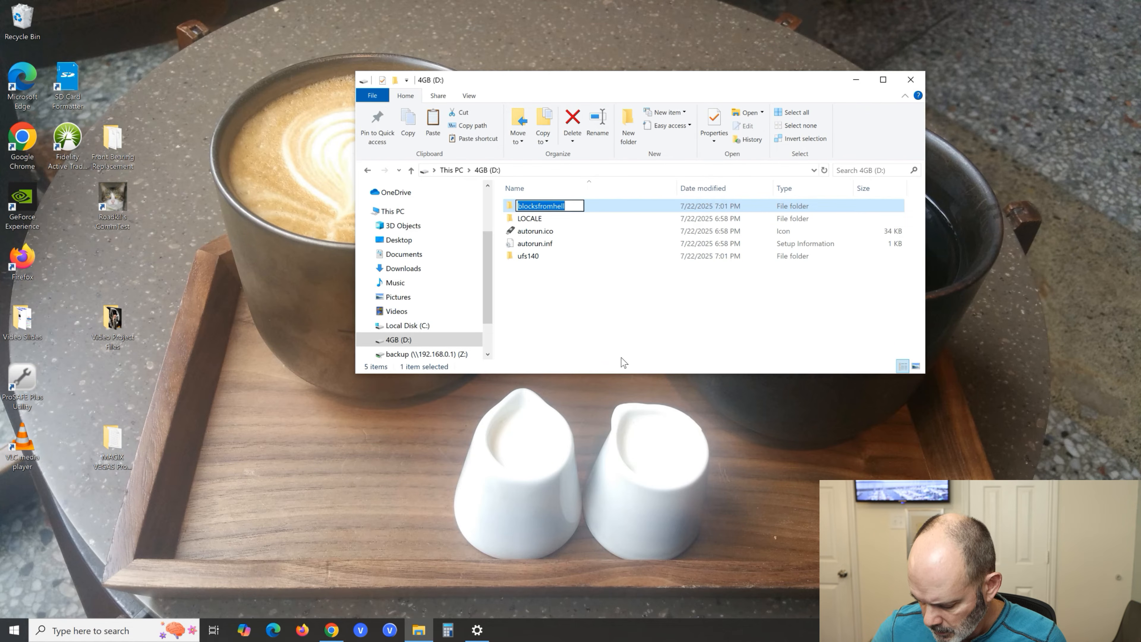
{"action": "key", "text": "Right"}
{"action": "key", "text": "BackSpace"}
{"action": "key", "text": "BackSpace"}
{"action": "key", "text": "BackSpace"}
{"action": "key", "text": "BackSpace"}
{"action": "key", "text": "BackSpace"}
{"action": "key", "text": "BackSpace"}
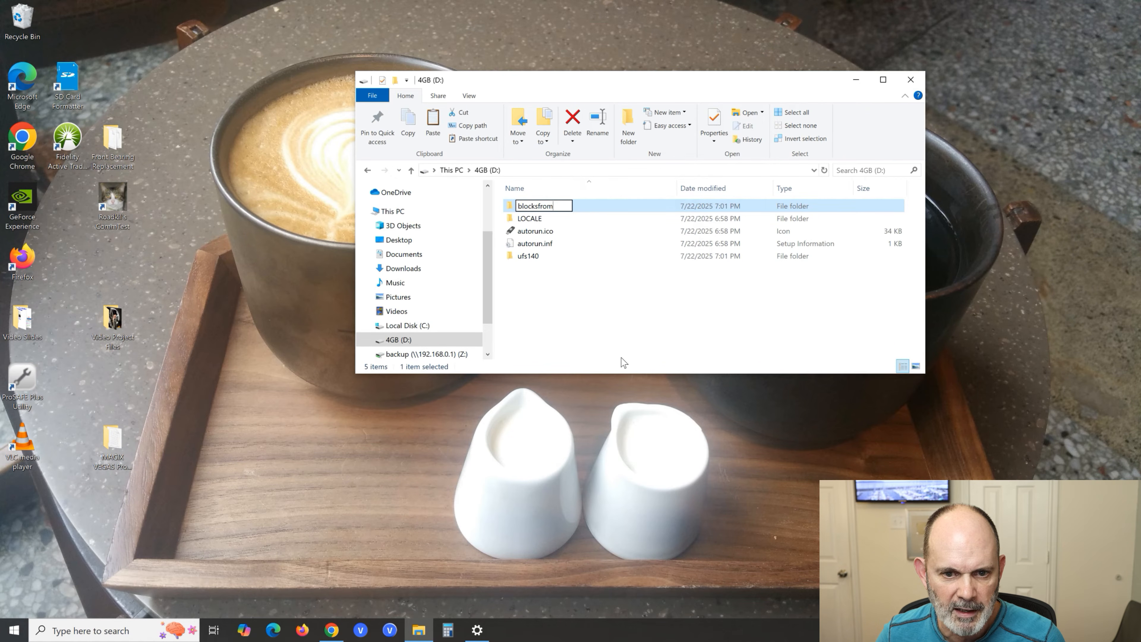
{"action": "key", "text": "BackSpace"}
{"action": "key", "text": "BackSpace"}
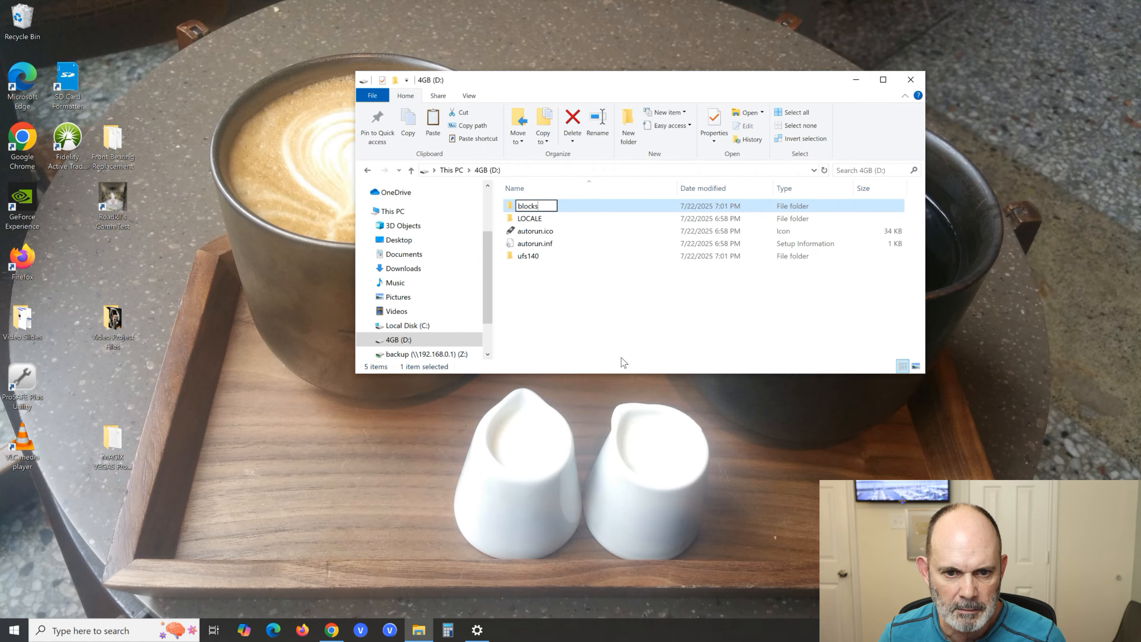
{"action": "key", "text": "Return"}
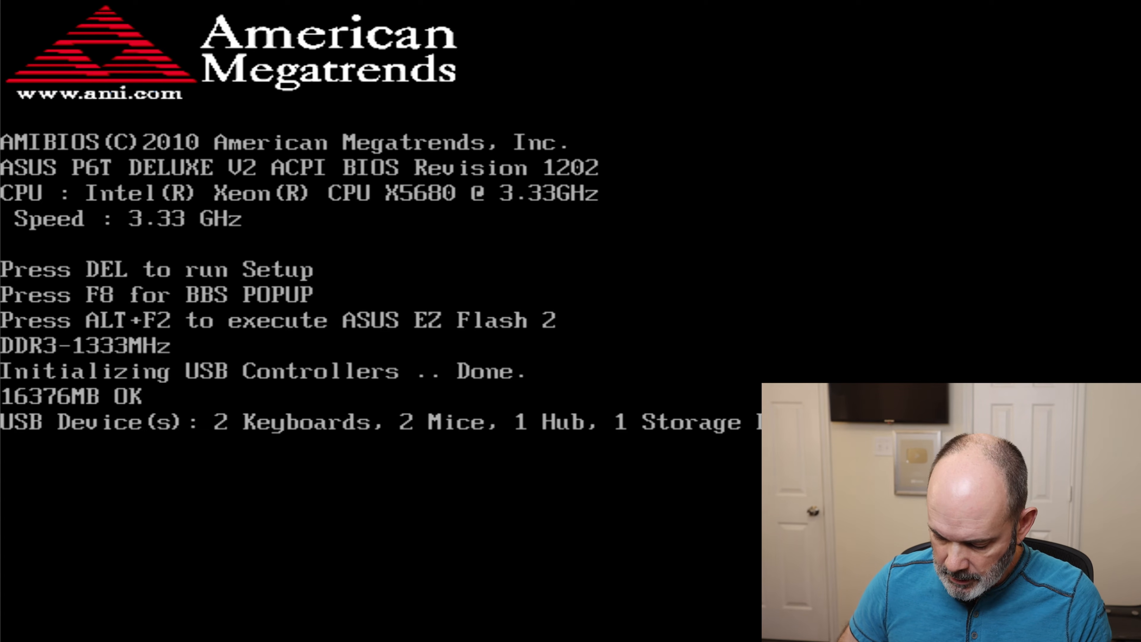
- Start the test PC from the USB:USB2.0 Mobile Disk boot device into DOS
{"action": "key", "text": "F8"}
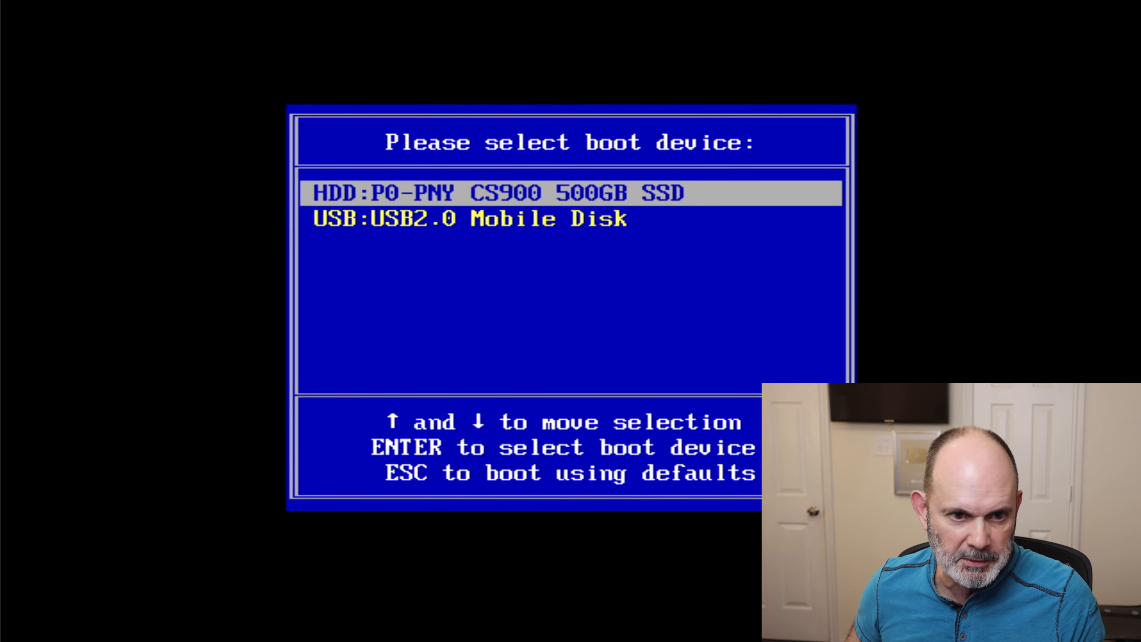
{"action": "key", "text": "Down"}
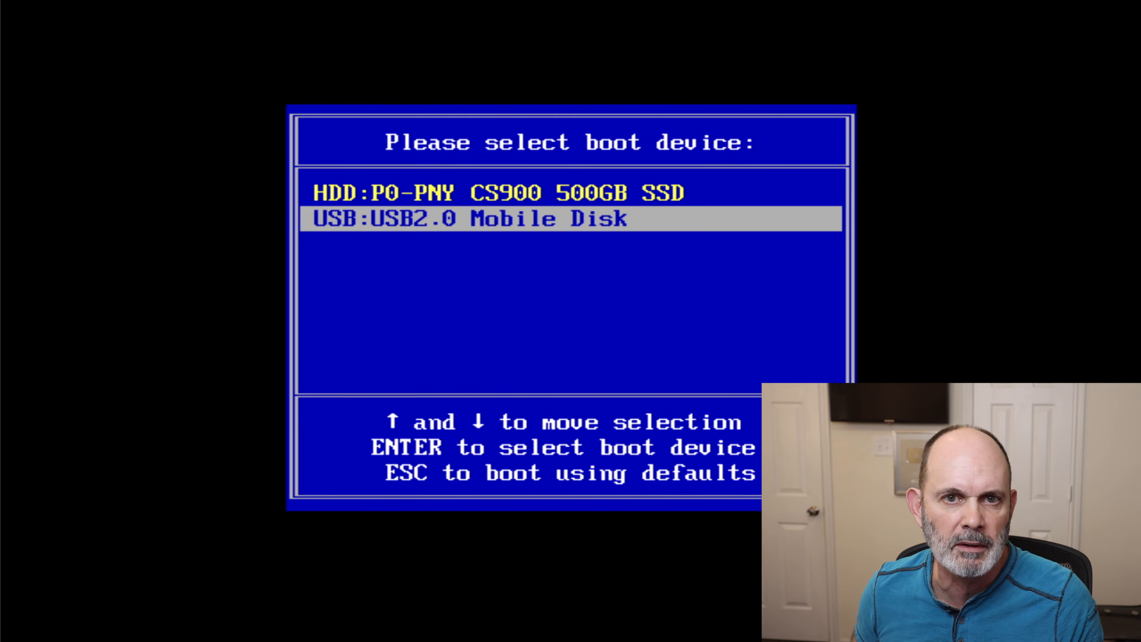
{"action": "key", "text": "Return"}
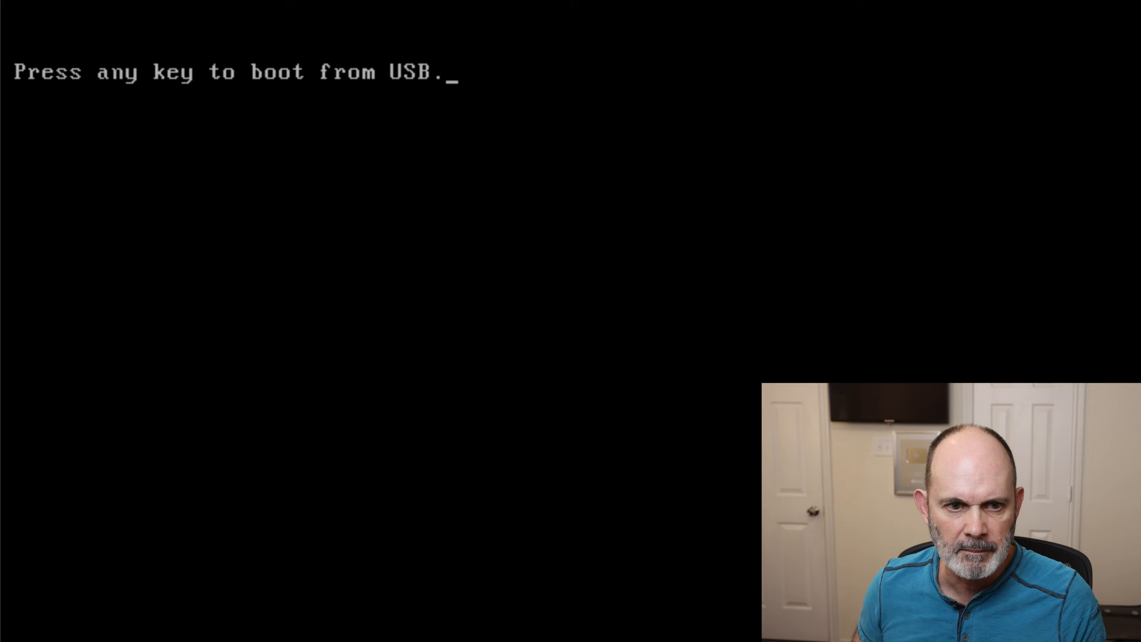
{"action": "key", "text": "Return"}
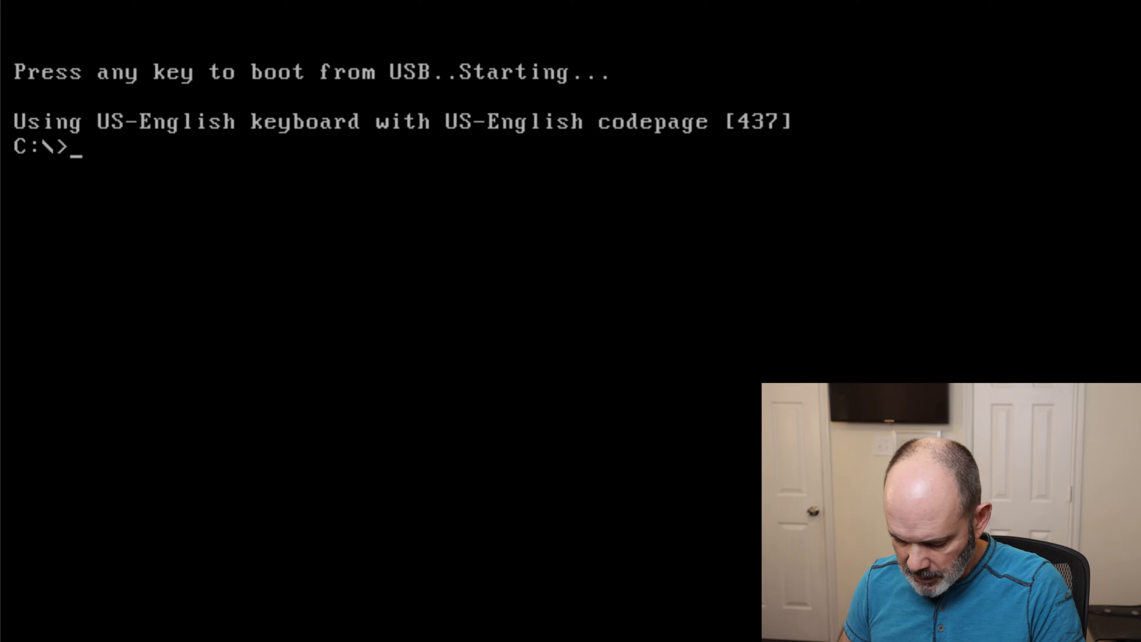
- List the root directory of C: and change into the ufs140 directory
{"action": "type", "text": "dir"}
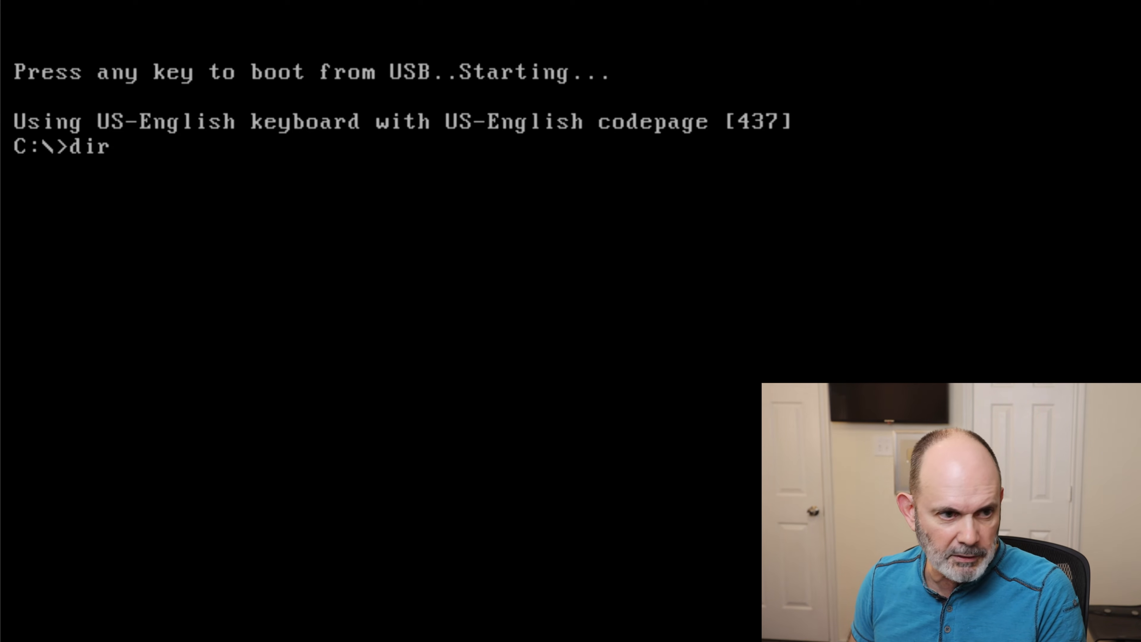
{"action": "key", "text": "Return"}
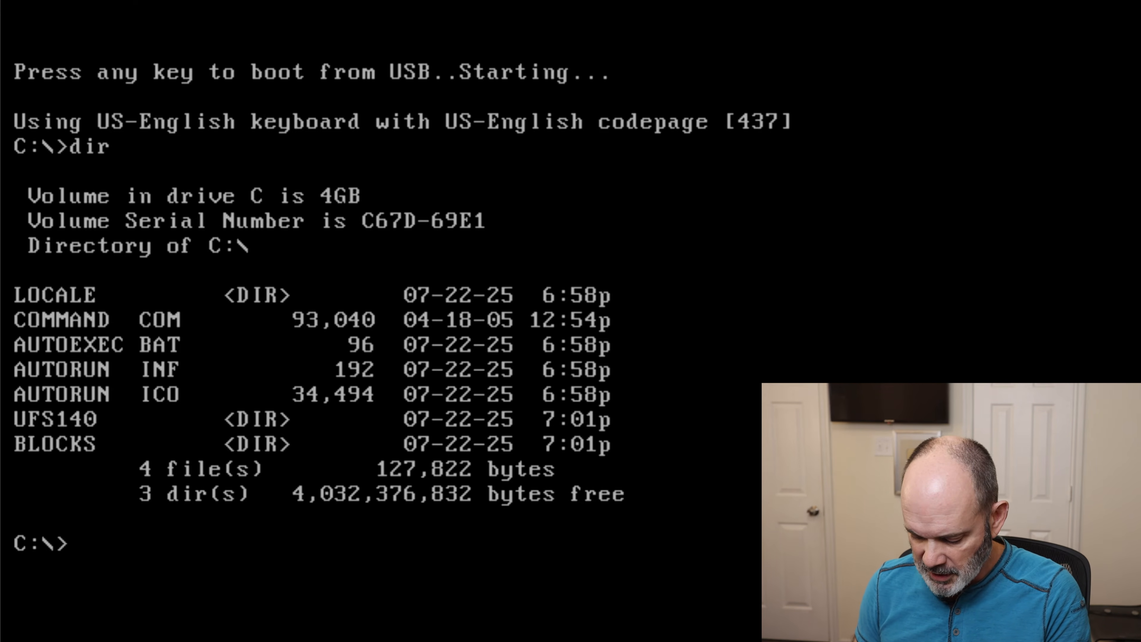
{"action": "type", "text": "cd"}
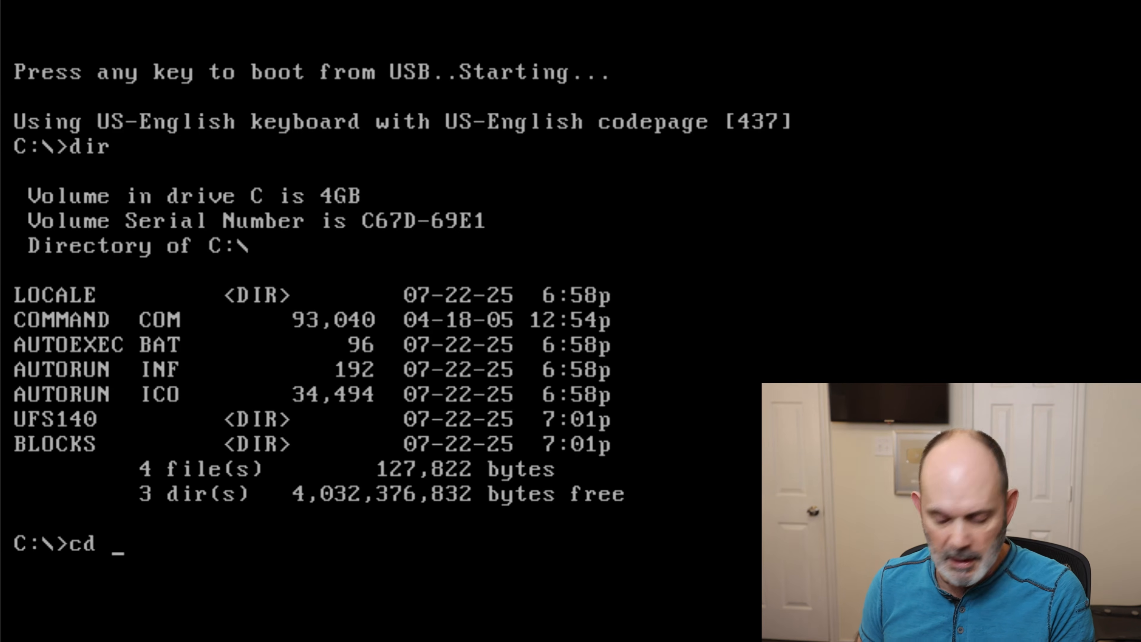
{"action": "type", "text": "ufs"}
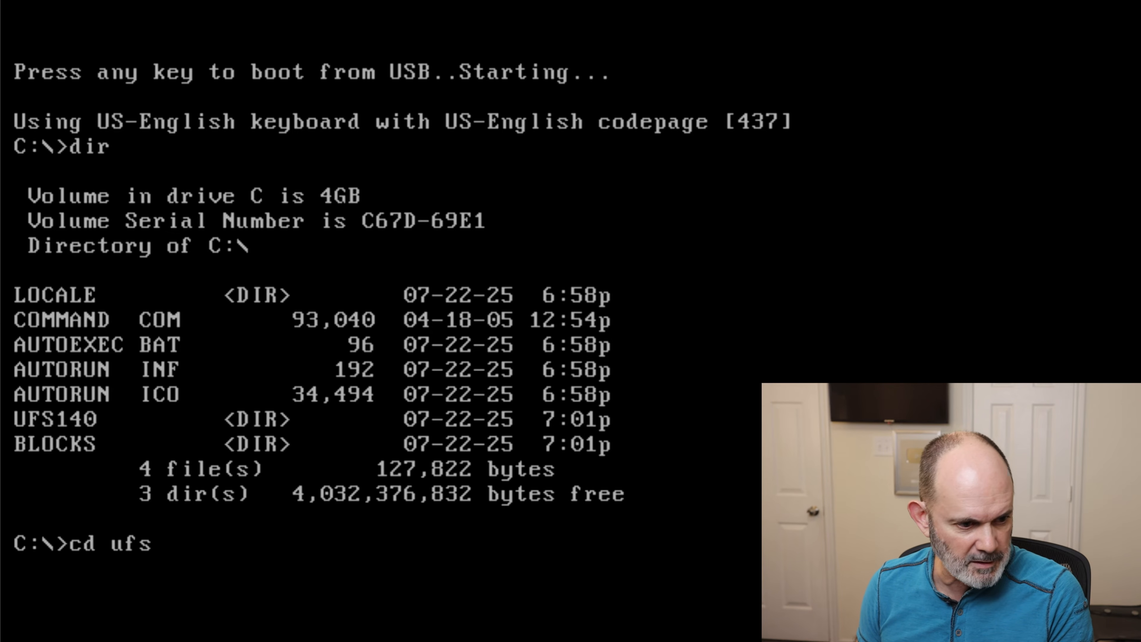
{"action": "type", "text": "140"}
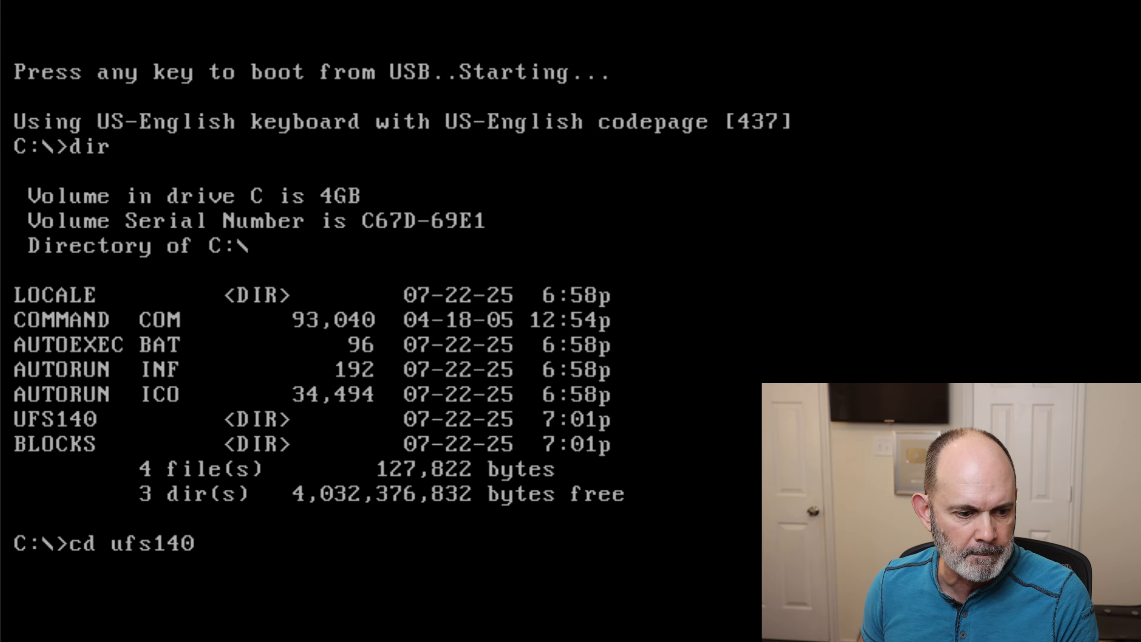
{"action": "key", "text": "Return"}
- List the contents of the UFS140 directory with dir, and again page by page with dir/p
{"action": "type", "text": "dir"}
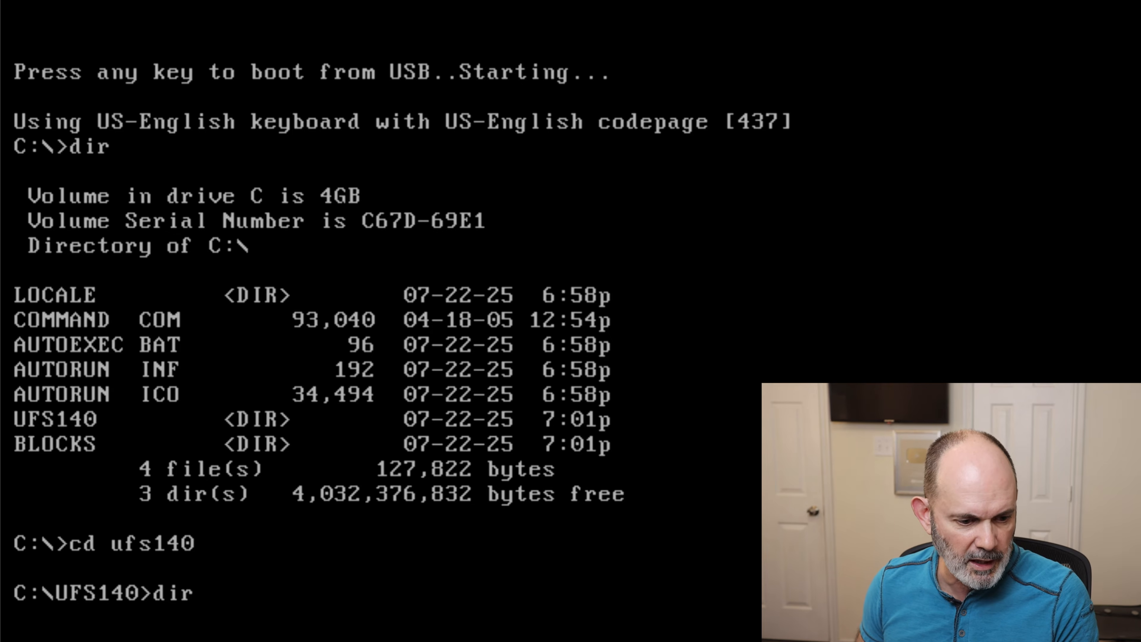
{"action": "key", "text": "Return"}
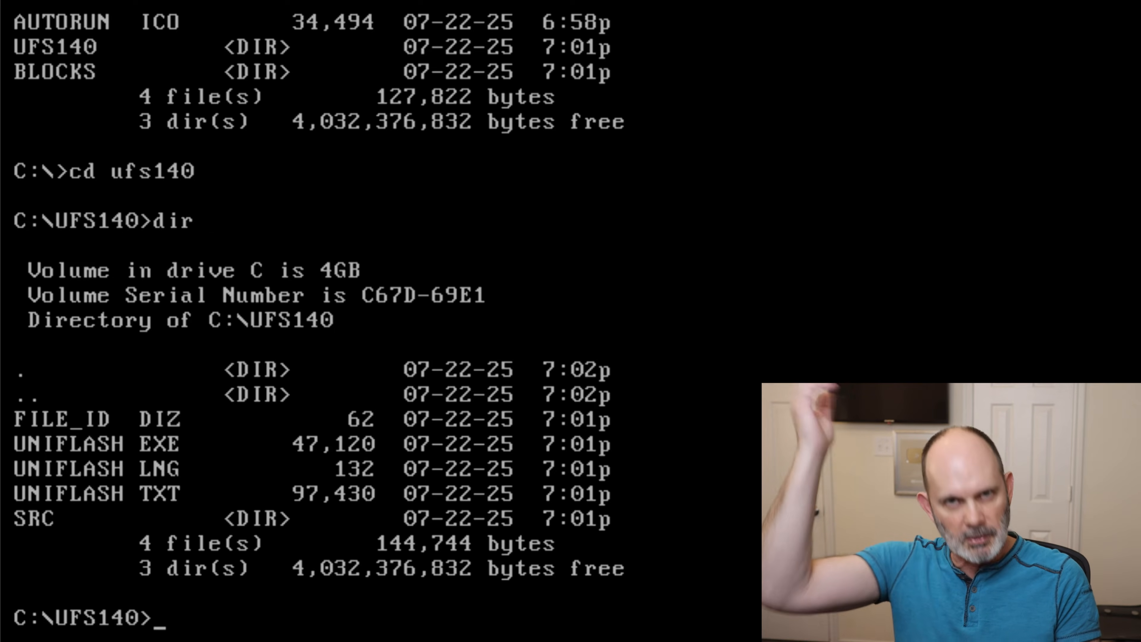
{"action": "type", "text": "dir"}
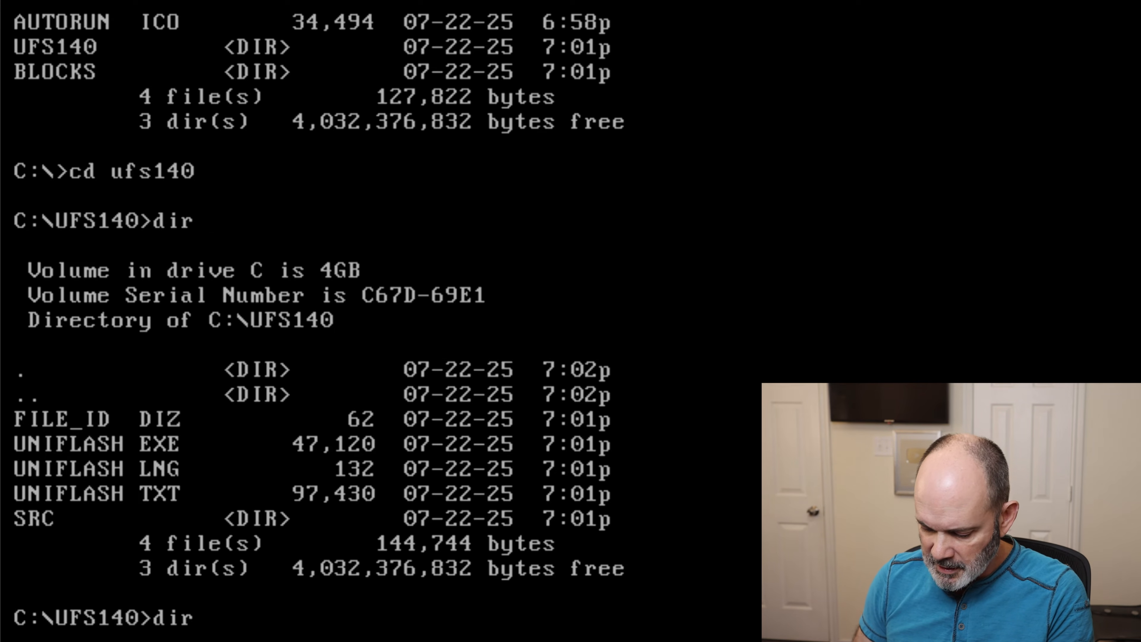
{"action": "type", "text": "/p"}
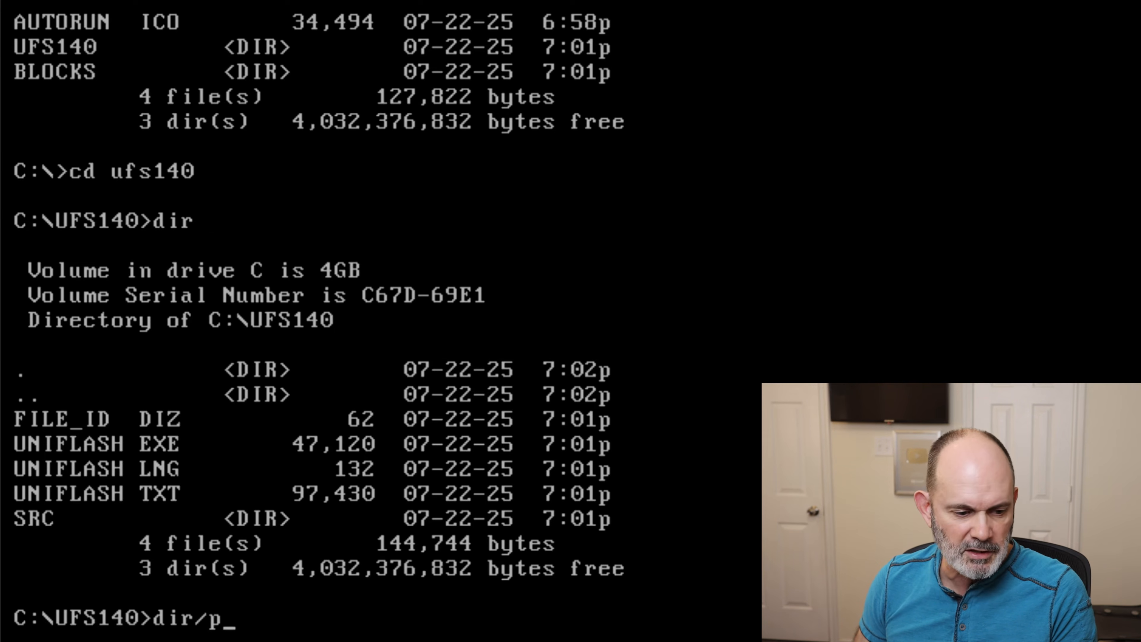
{"action": "key", "text": "Return"}
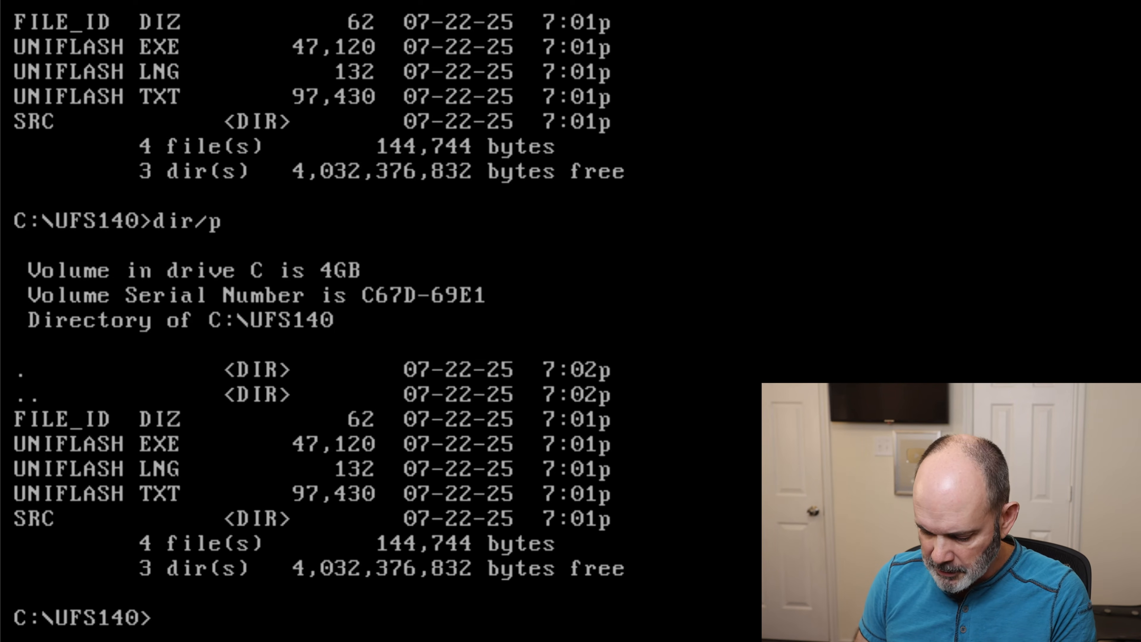
- Run the uniflash program from the UFS140 directory
{"action": "type", "text": "unf"}
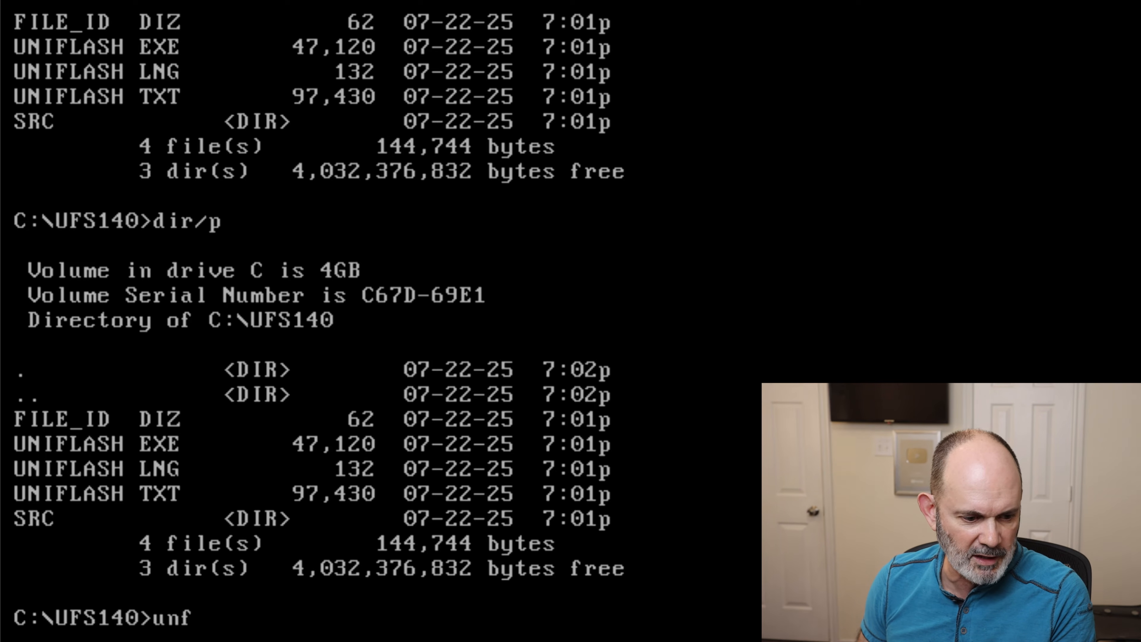
{"action": "key", "text": "BackSpace"}
{"action": "type", "text": "iflash"}
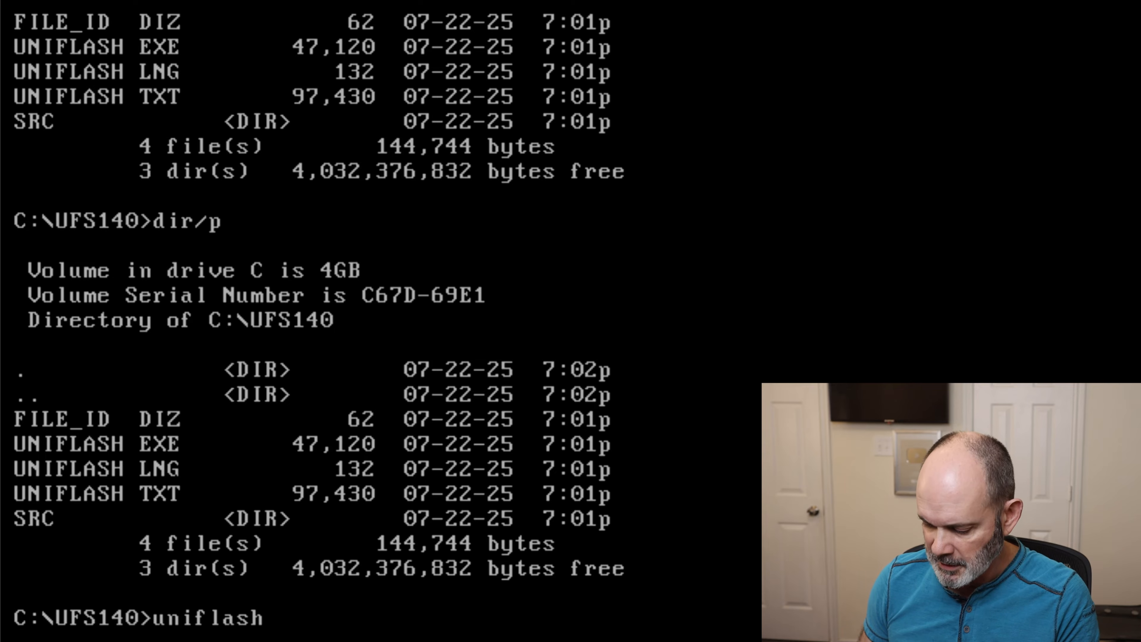
{"action": "key", "text": "Return"}
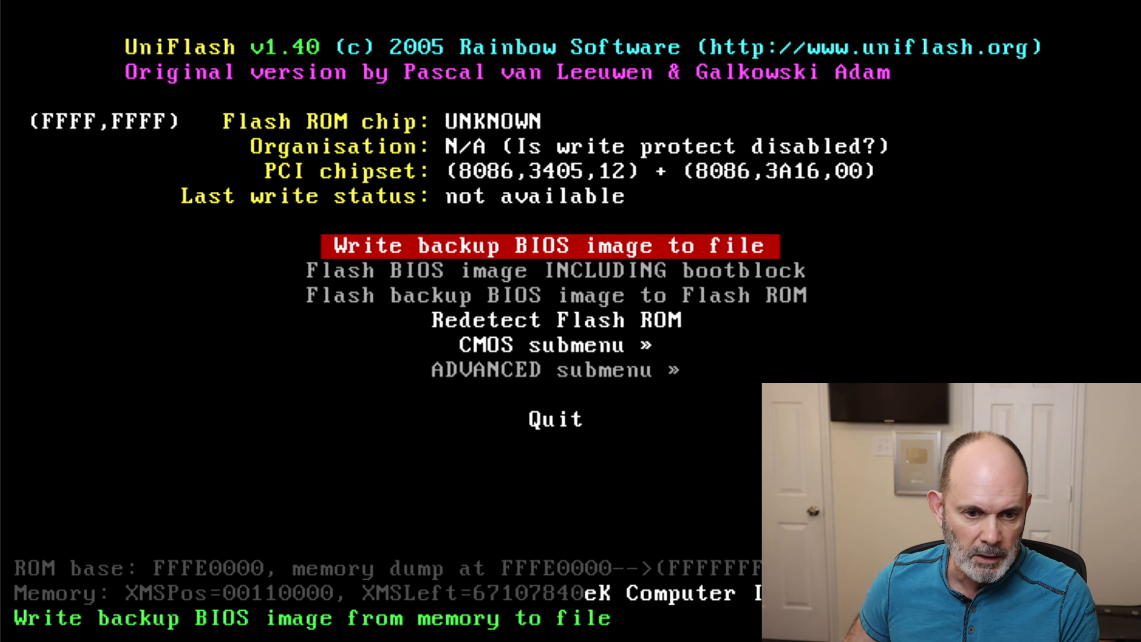
- Write a backup BIOS image to a file, keeping backup.bin as the image file name
{"action": "key", "text": "Down"}
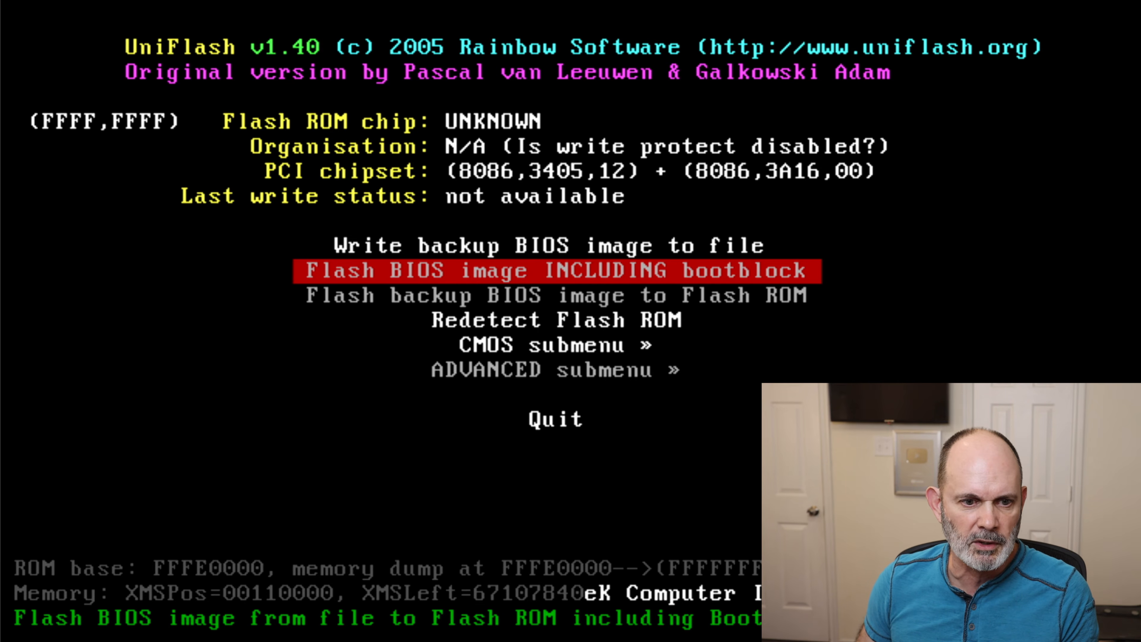
{"action": "key", "text": "Up"}
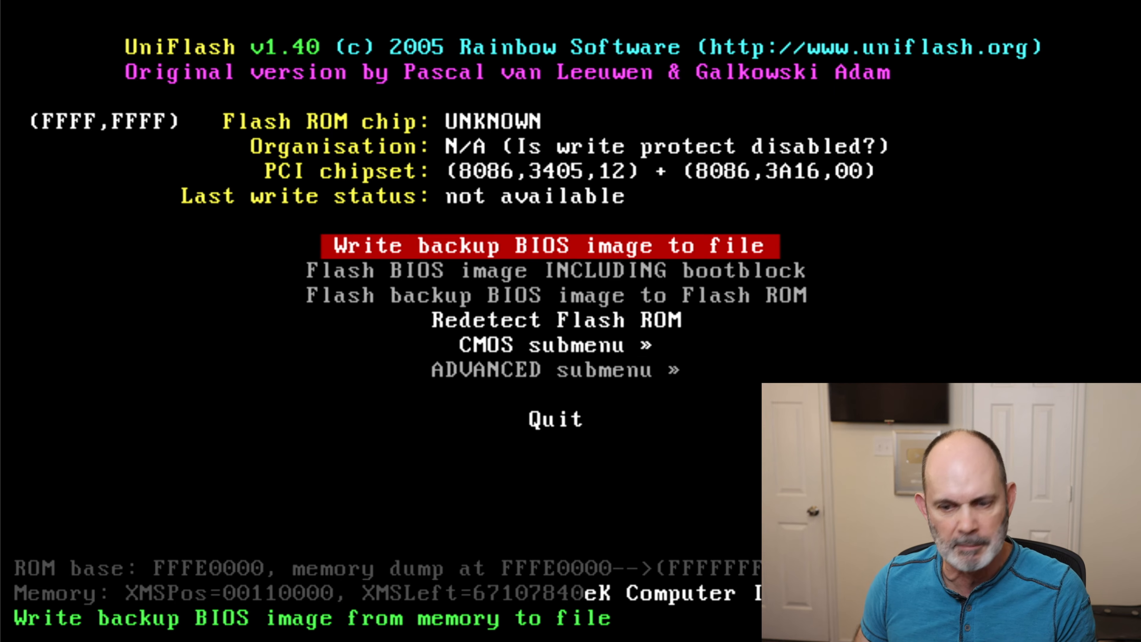
{"action": "key", "text": "Return"}
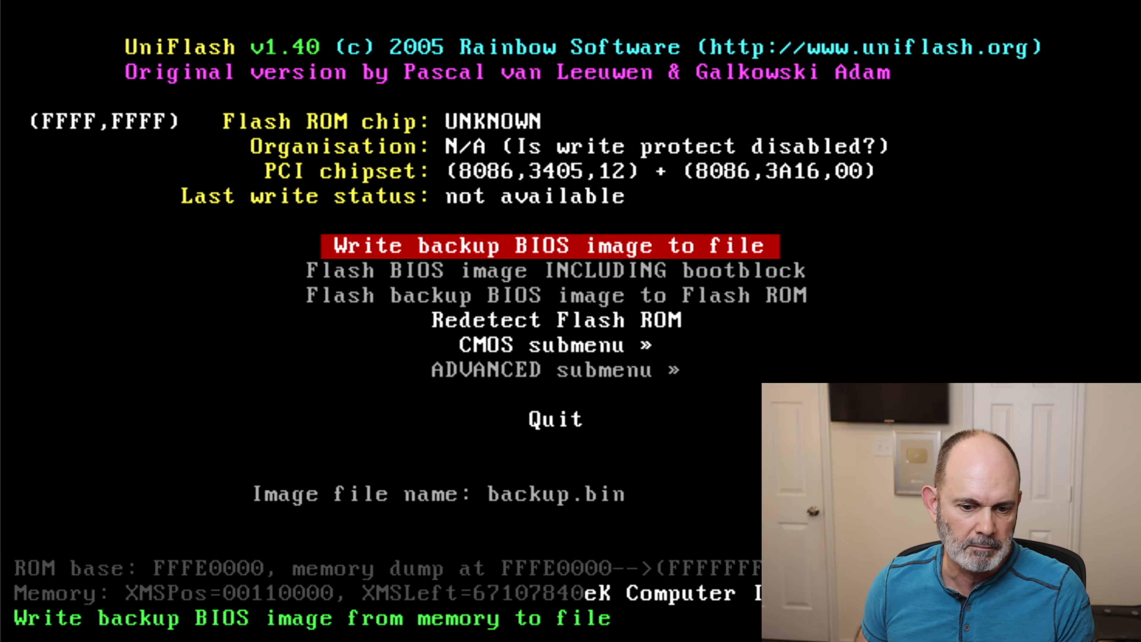
{"action": "key", "text": "Right"}
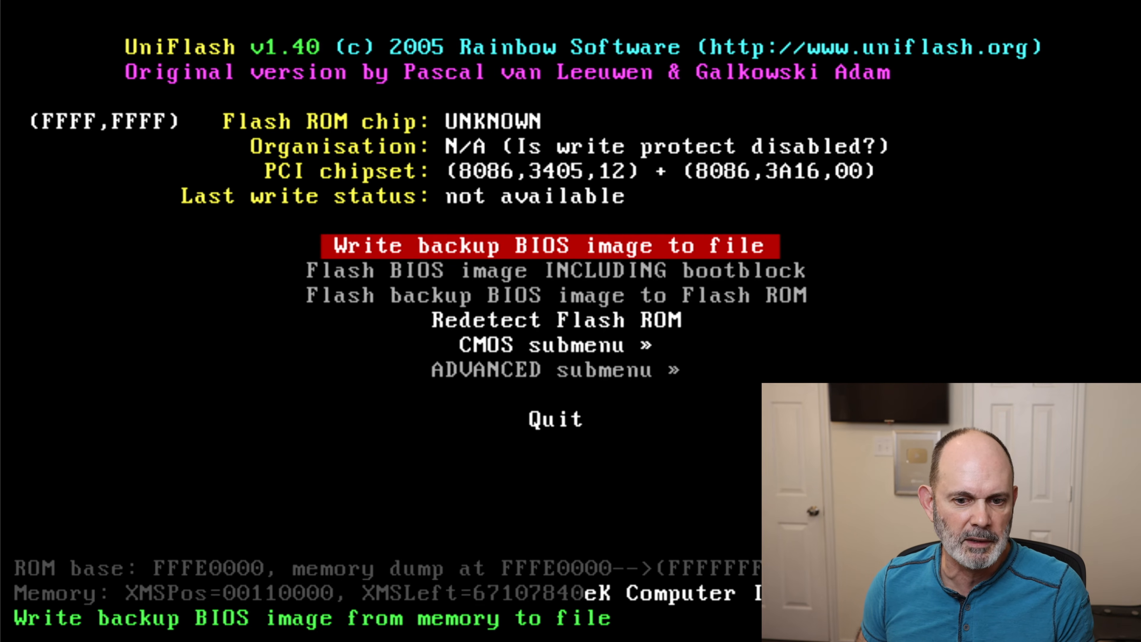
- Quit UniFlash and list the UFS140 directory to check for the BIOS backup file
{"action": "key", "text": "Down"}
{"action": "key", "text": "Down"}
{"action": "key", "text": "Down"}
{"action": "key", "text": "Down"}
{"action": "key", "text": "Down"}
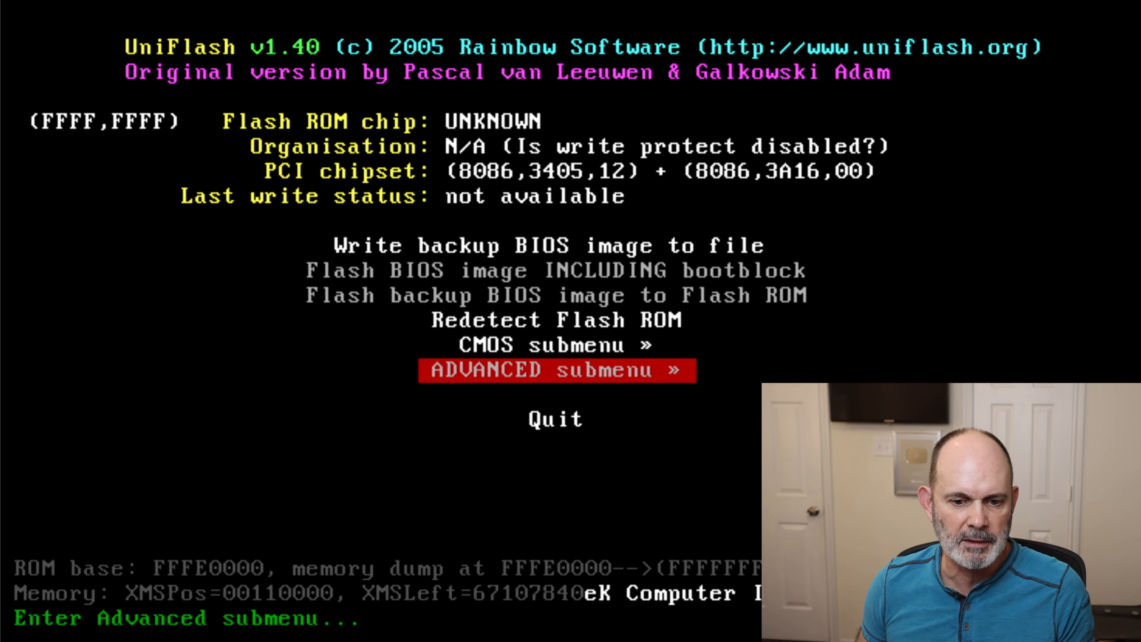
{"action": "key", "text": "Return"}
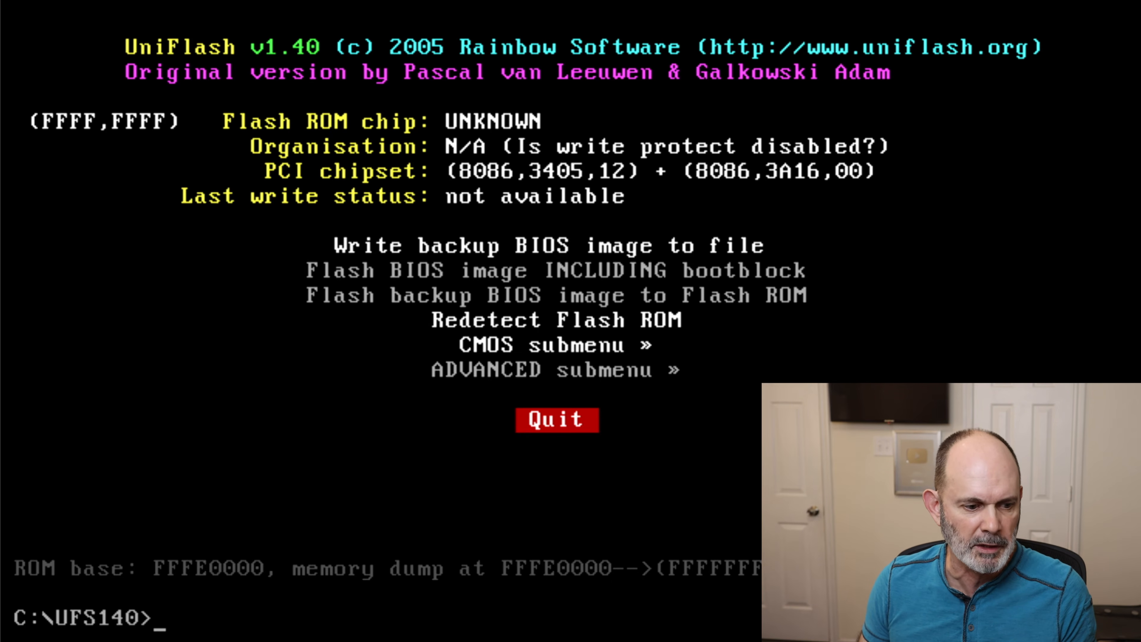
{"action": "type", "text": "dir"}
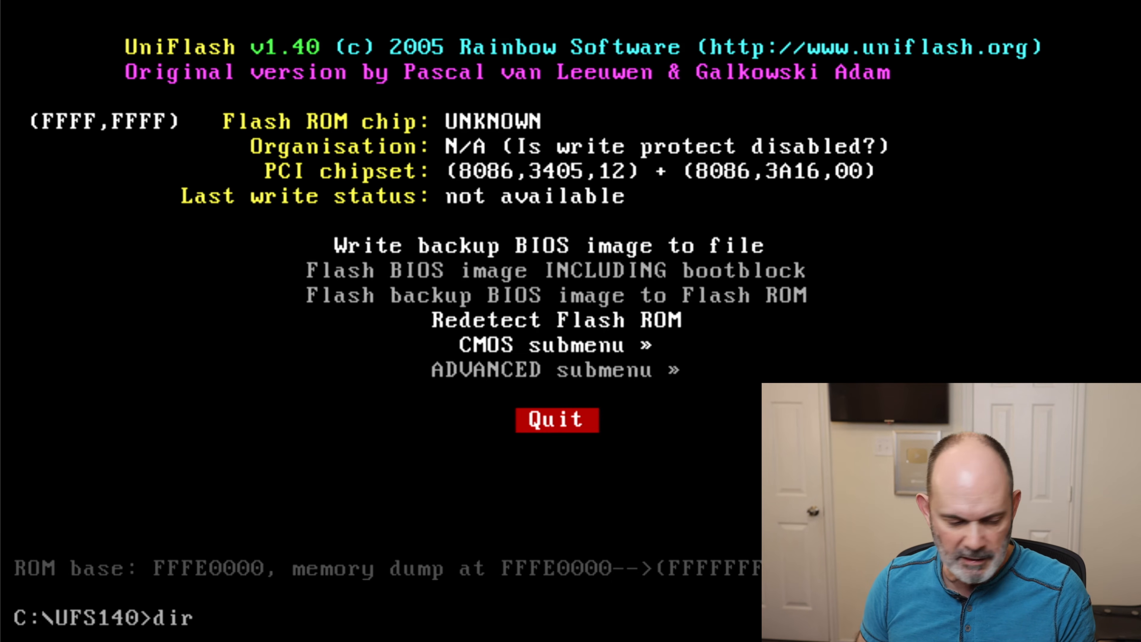
{"action": "key", "text": "Return"}
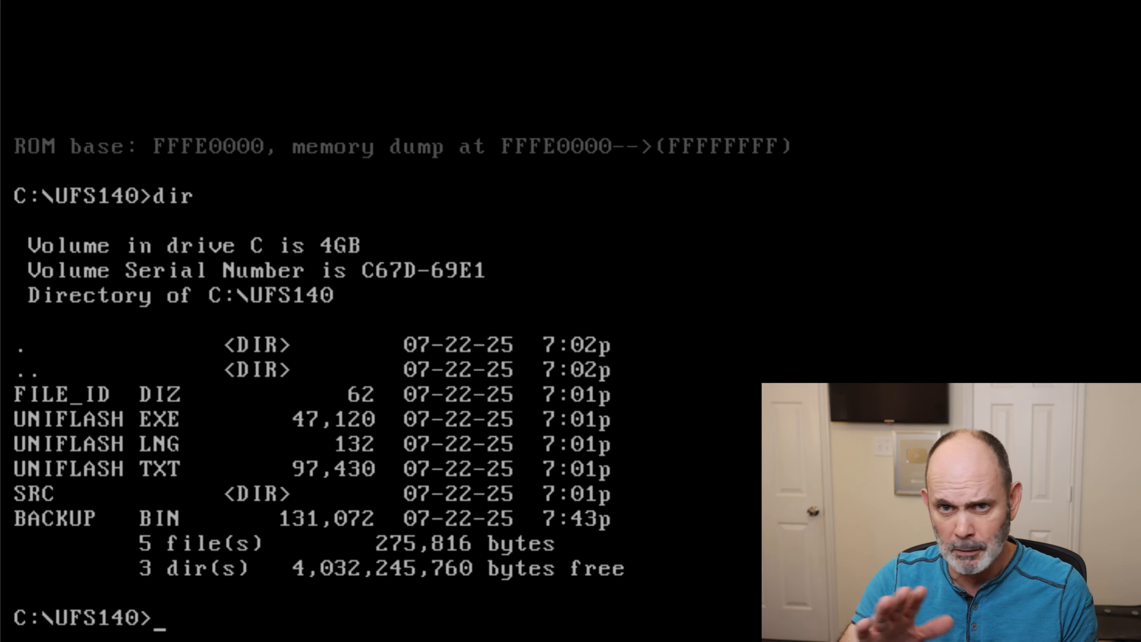
- Move up from UFS140 to its parent directory with cd .., and also run cd \ to go to the root
{"action": "type", "text": "cd"}
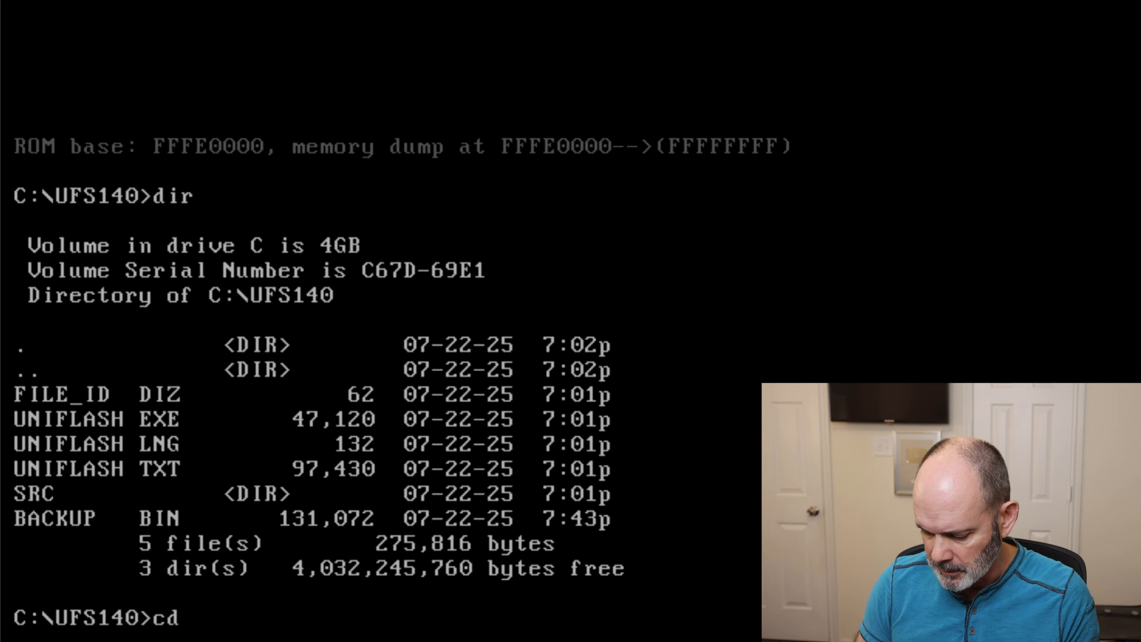
{"action": "type", "text": " .."}
{"action": "key", "text": "Return"}
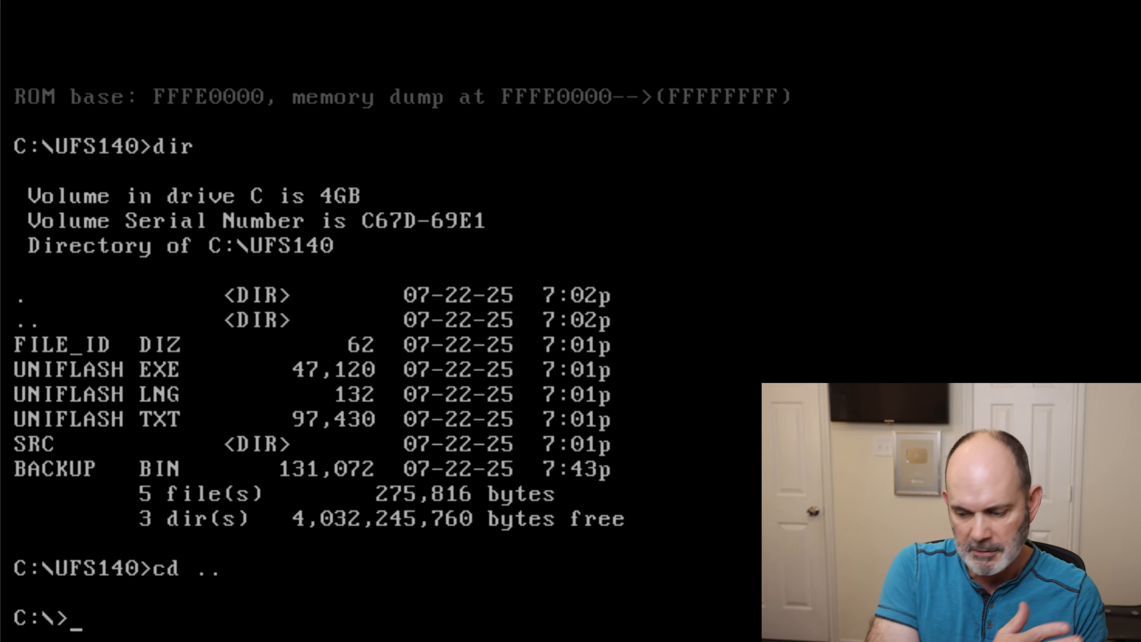
{"action": "type", "text": "cd "}
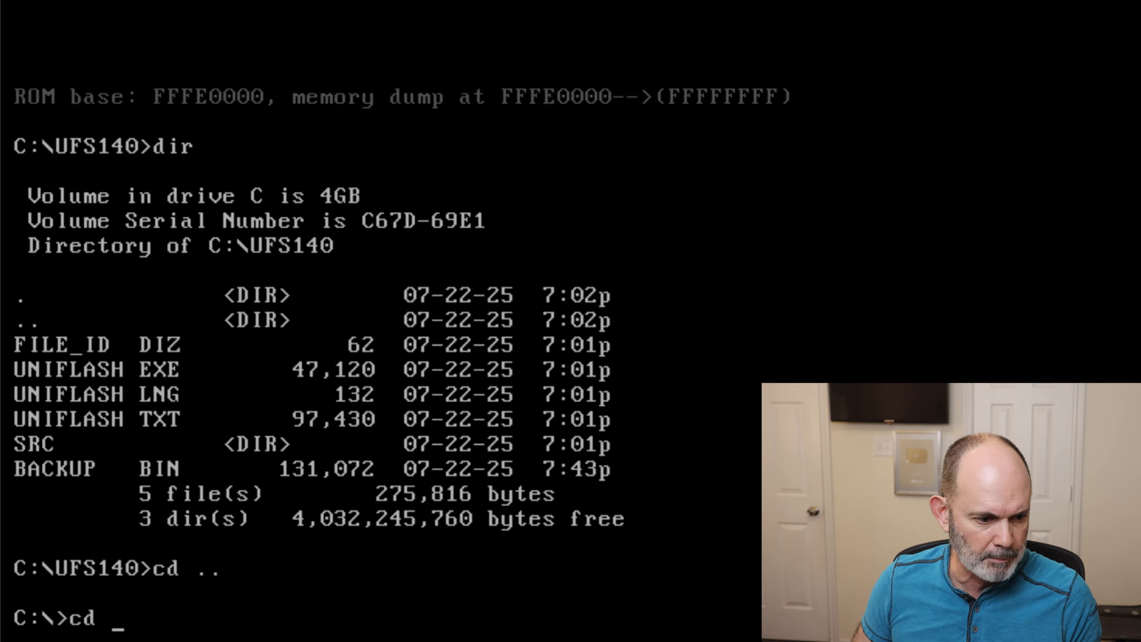
{"action": "type", "text": "\\"}
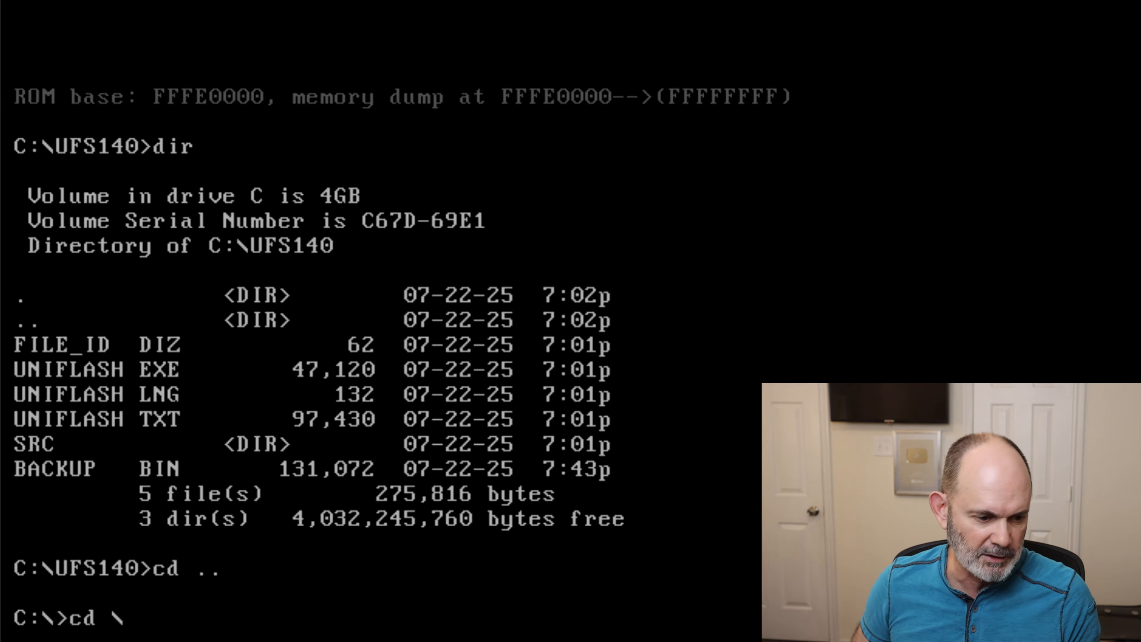
{"action": "key", "text": "Return"}
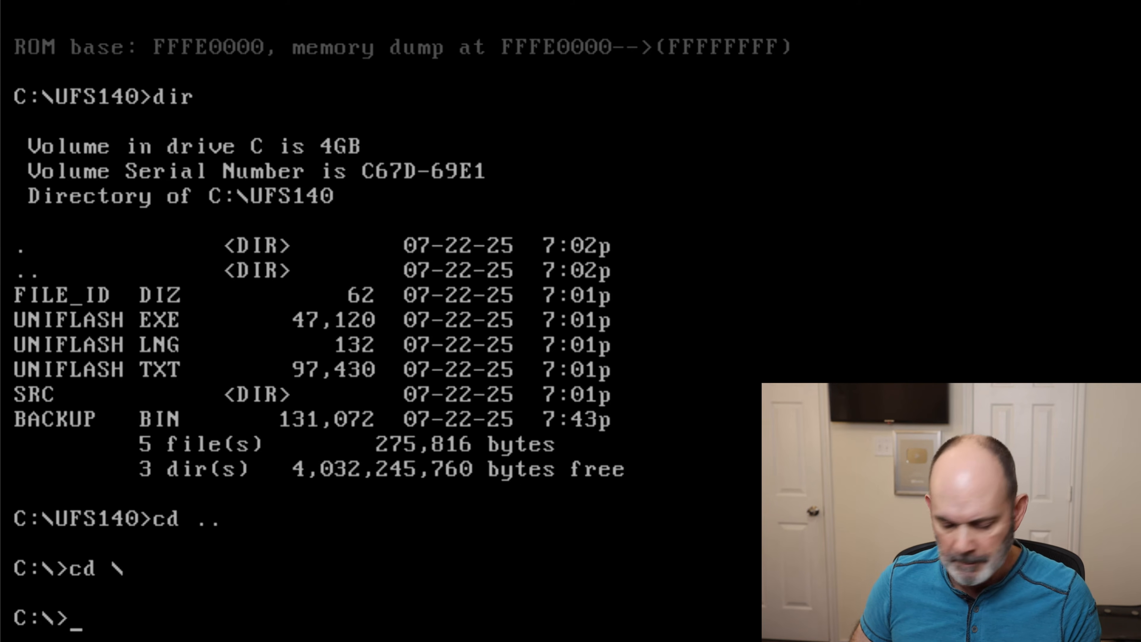
- List the contents of drive C's root directory and try to run blocks from there
{"action": "type", "text": "dir"}
{"action": "key", "text": "Return"}
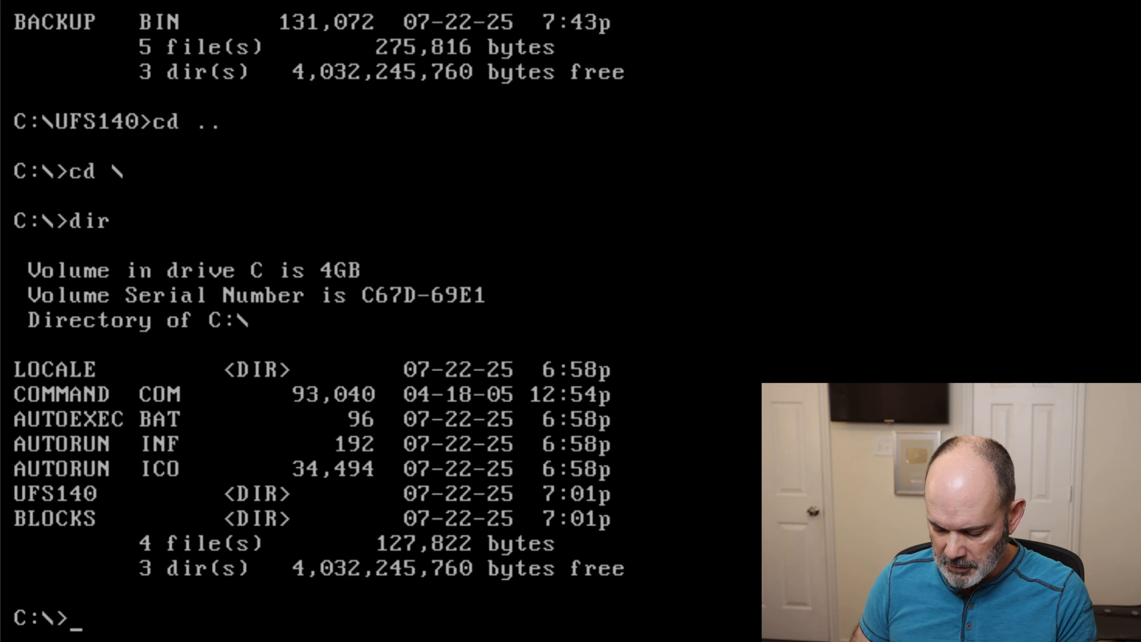
{"action": "type", "text": "bocks"}
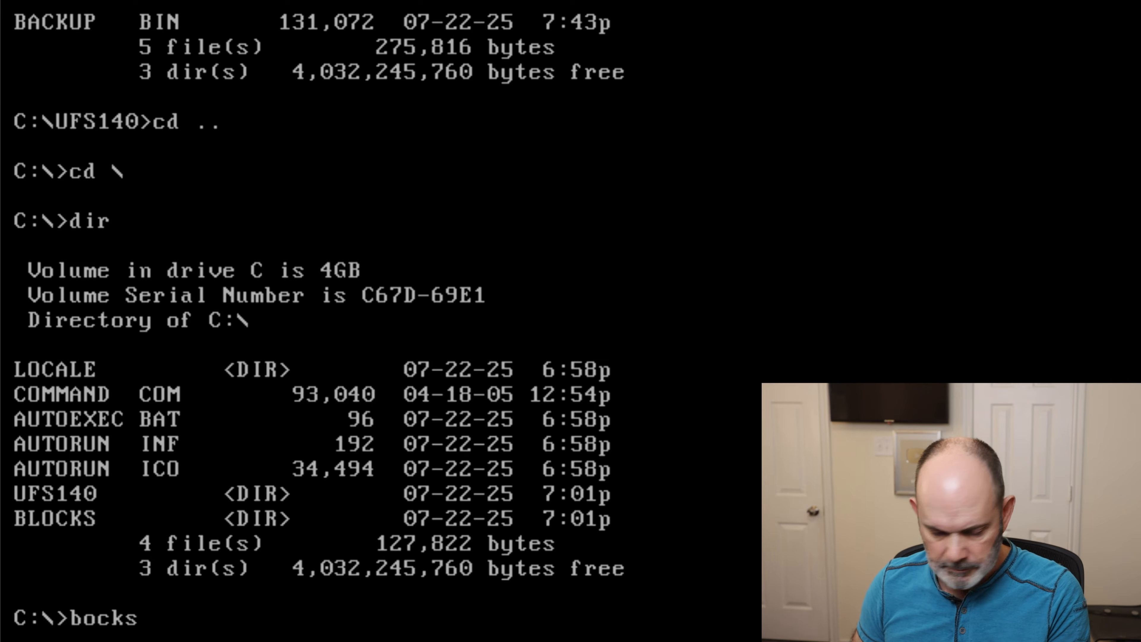
{"action": "key", "text": "BackSpace"}
{"action": "key", "text": "BackSpace"}
{"action": "key", "text": "BackSpace"}
{"action": "key", "text": "BackSpace"}
{"action": "key", "text": "BackSpace"}
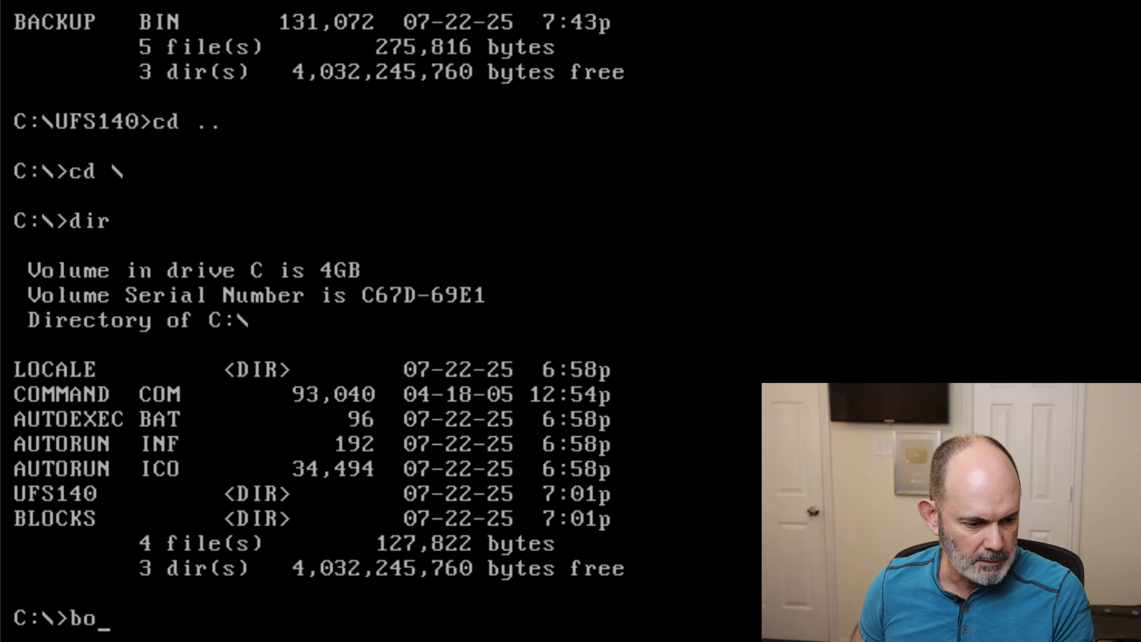
{"action": "type", "text": "blocks"}
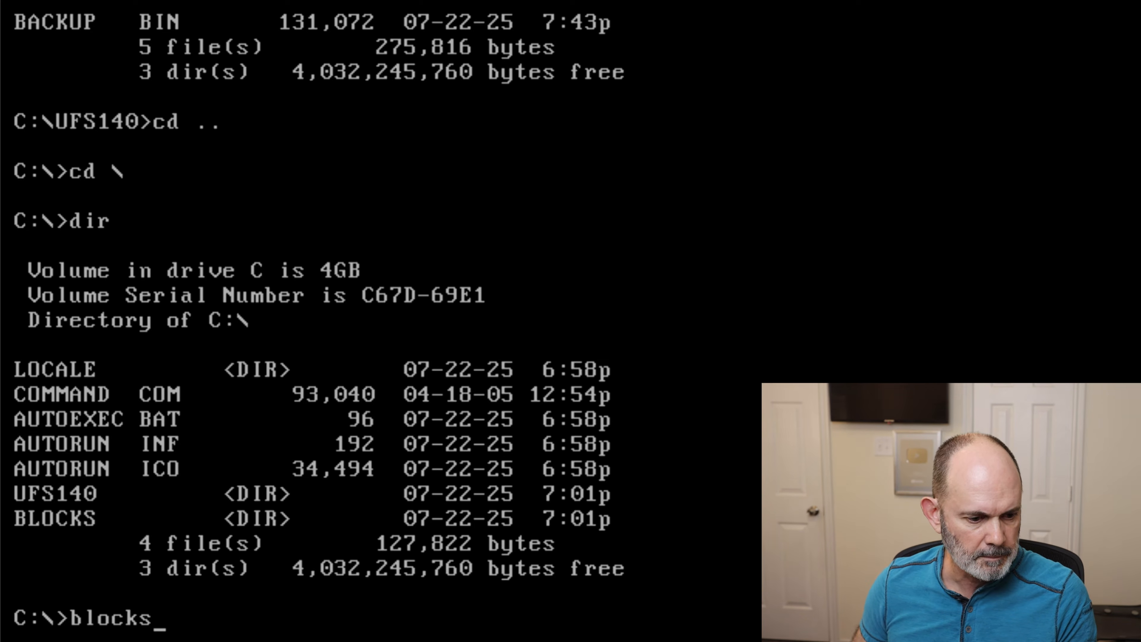
{"action": "key", "text": "Return"}
- Change into the BLOCKS directory with cd blocks and list its files
{"action": "type", "text": "cd block"}
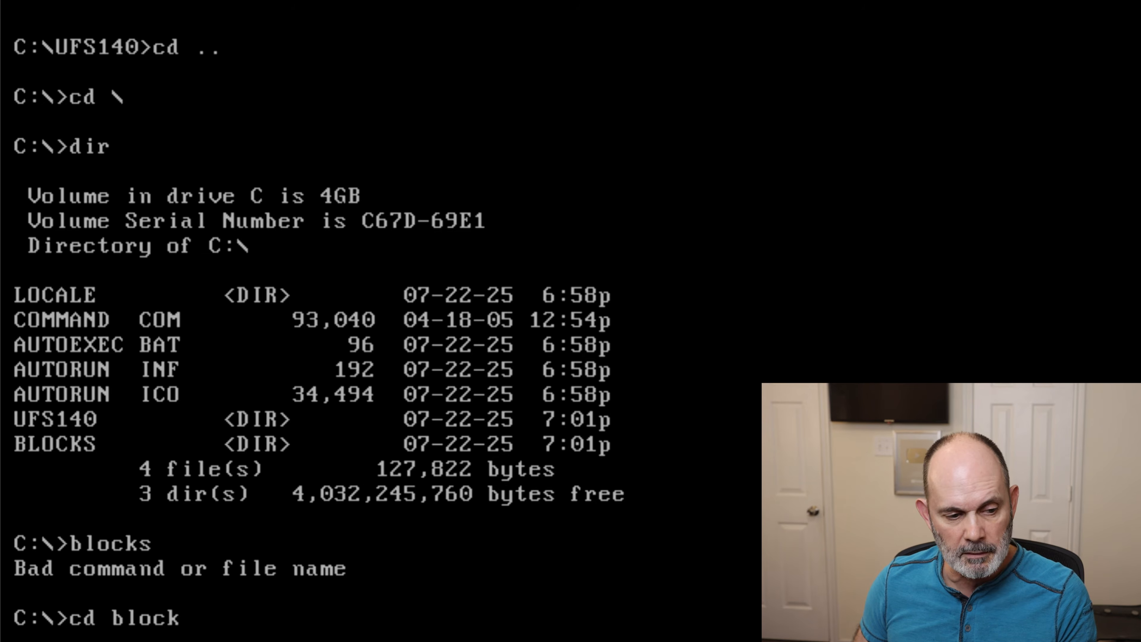
{"action": "key", "text": "Return"}
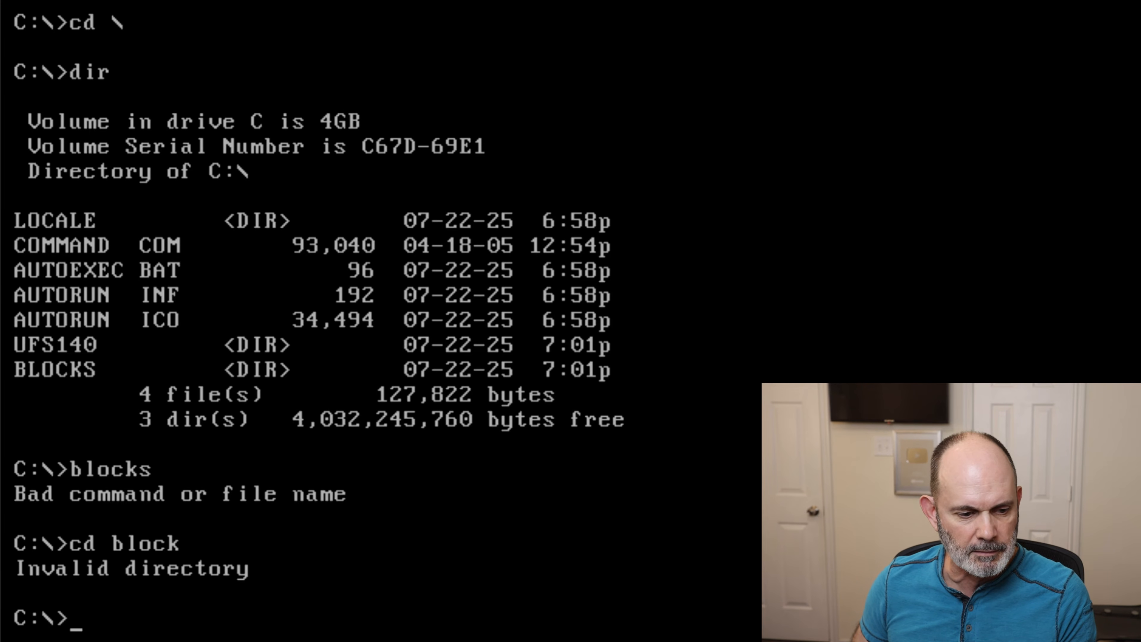
{"action": "type", "text": "cd blocks"}
{"action": "key", "text": "Return"}
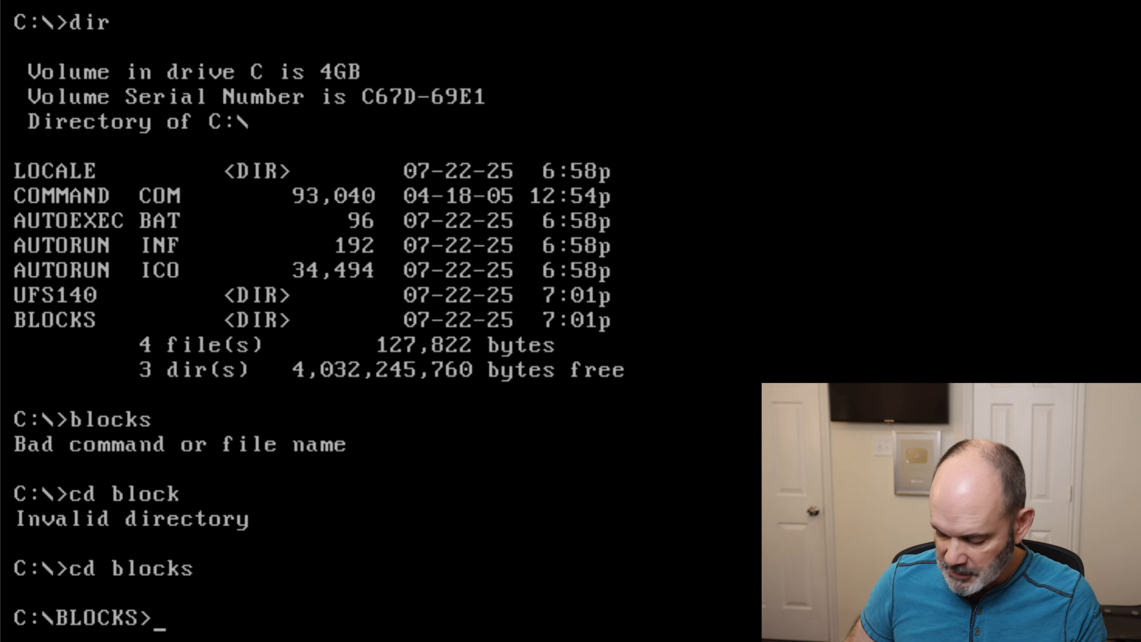
{"action": "type", "text": "dir"}
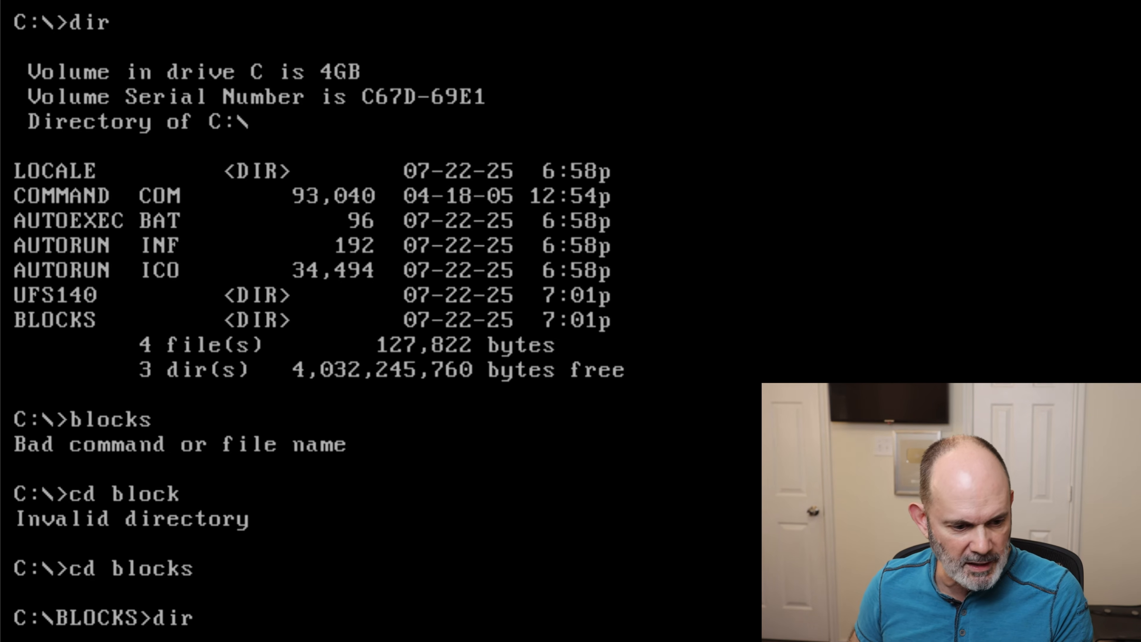
{"action": "key", "text": "Return"}
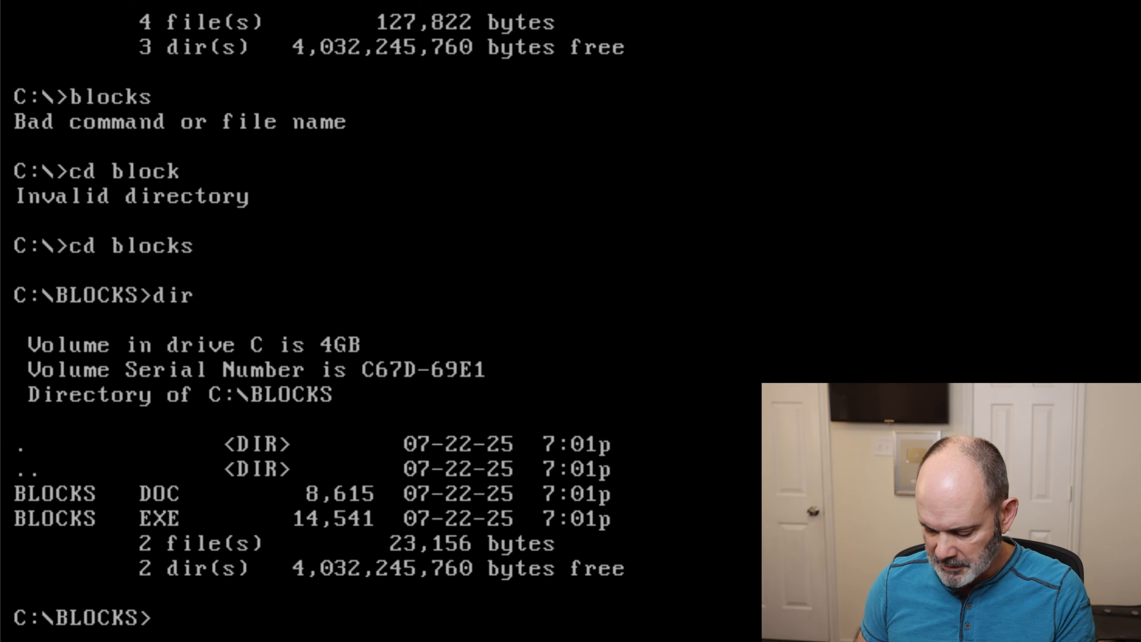
- Run the blocks program and start a game at level 0 with 0 lines and Display Next set to Yes
{"action": "type", "text": "blockd"}
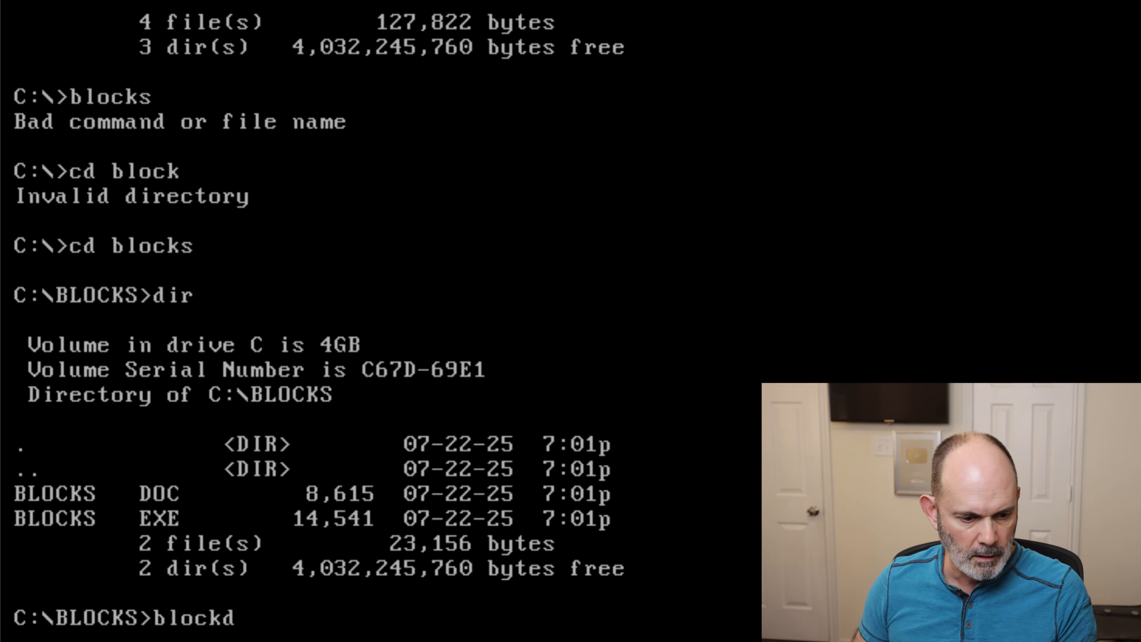
{"action": "key", "text": "BackSpace"}
{"action": "type", "text": "s"}
{"action": "key", "text": "Return"}
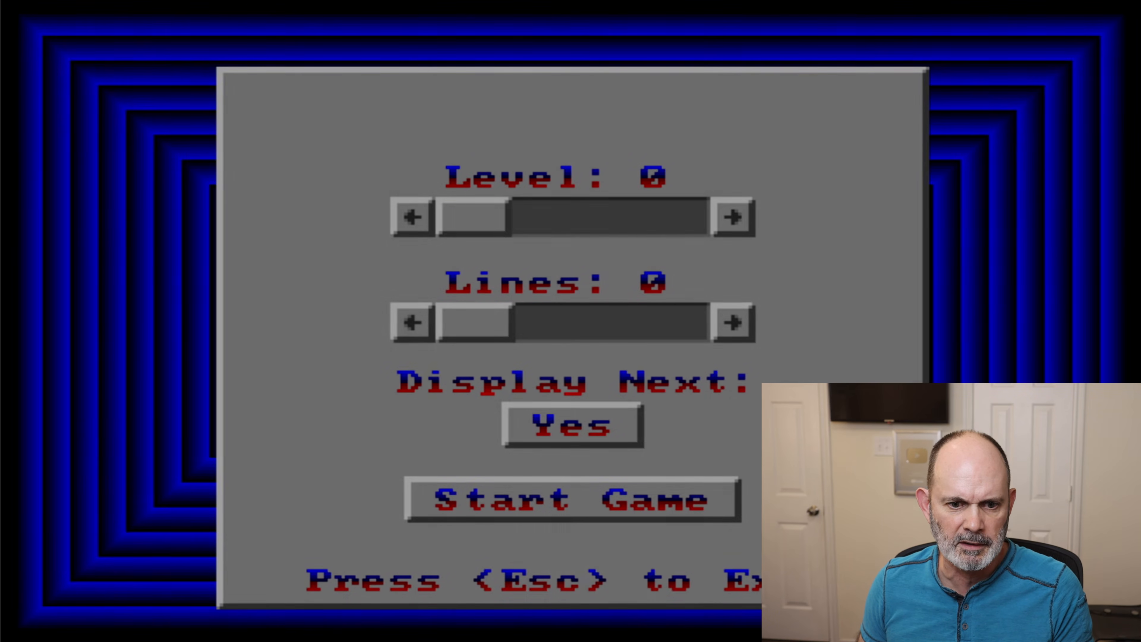
{"action": "key", "text": "Return"}
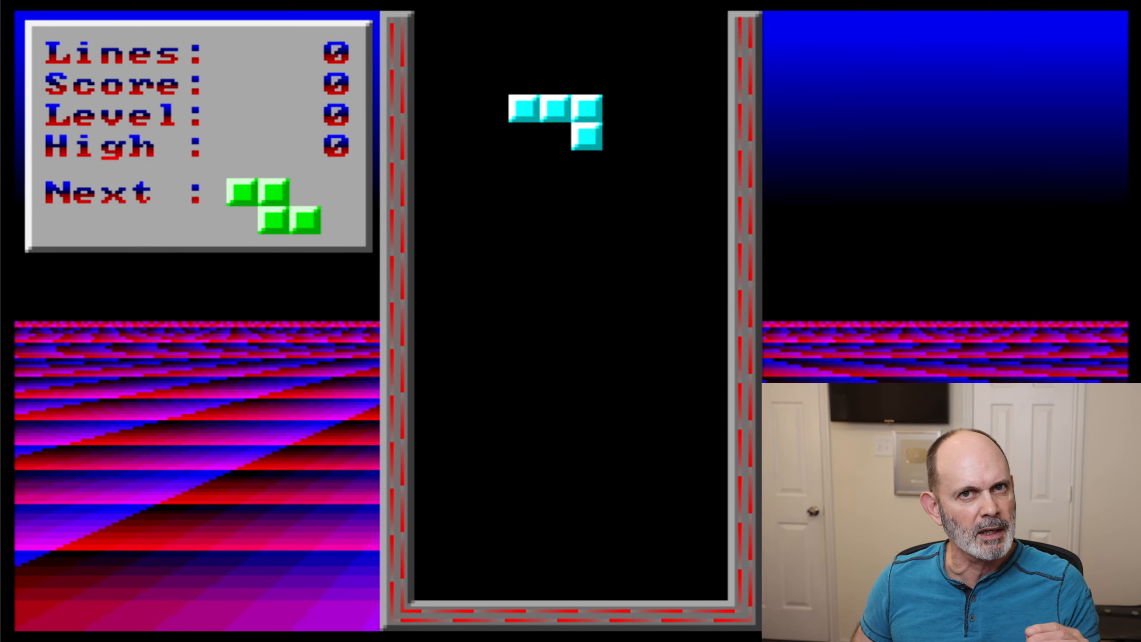
- Rotate the cyan piece so its three-block side lies flat and land it against the well's left wall
{"action": "key", "text": "Up"}
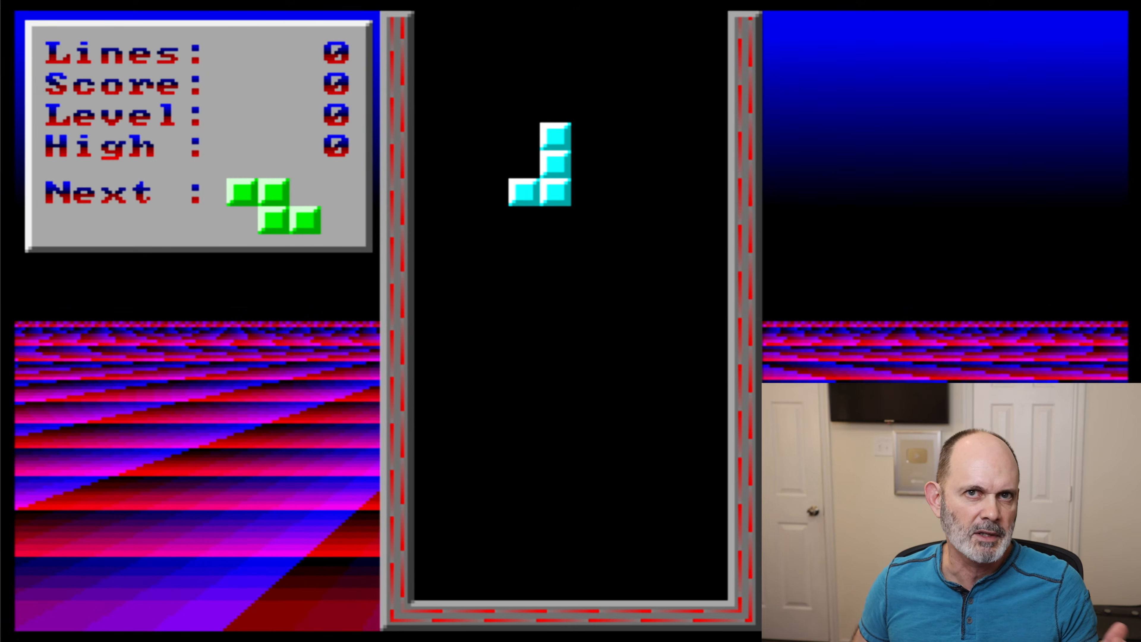
{"action": "key", "text": "Up"}
{"action": "key", "text": "Left"}
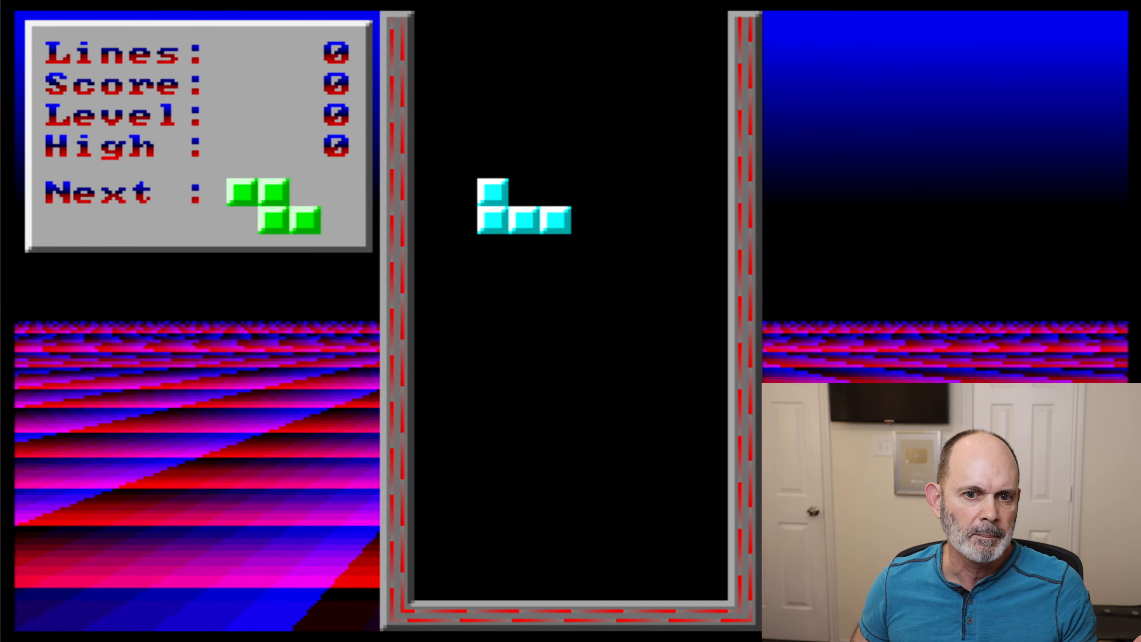
{"action": "key", "text": "Left"}
{"action": "key", "text": "Left"}
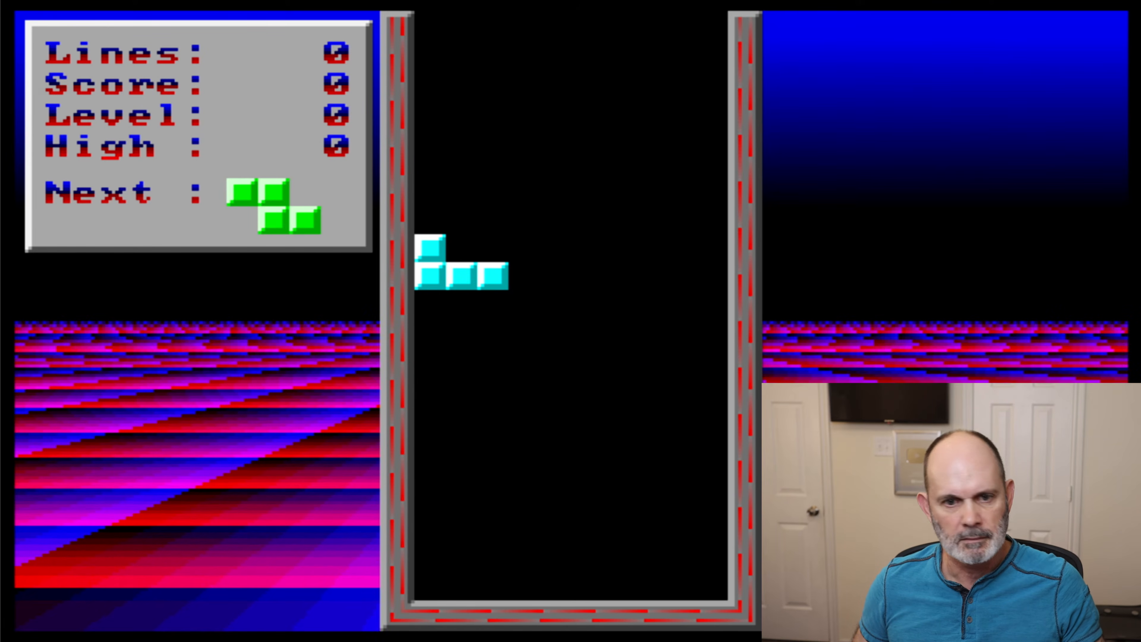
{"action": "key", "text": "Down"}
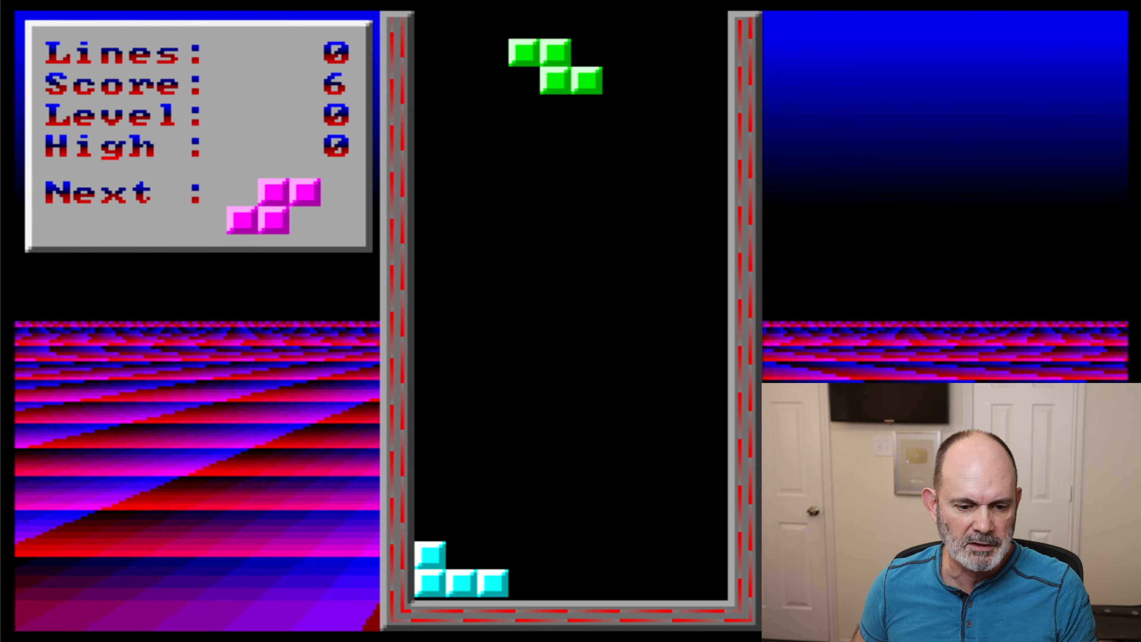
- Land the green piece horizontally on the cyan piece, flush with the well's left wall
{"action": "key", "text": "Up"}
{"action": "key", "text": "Down"}
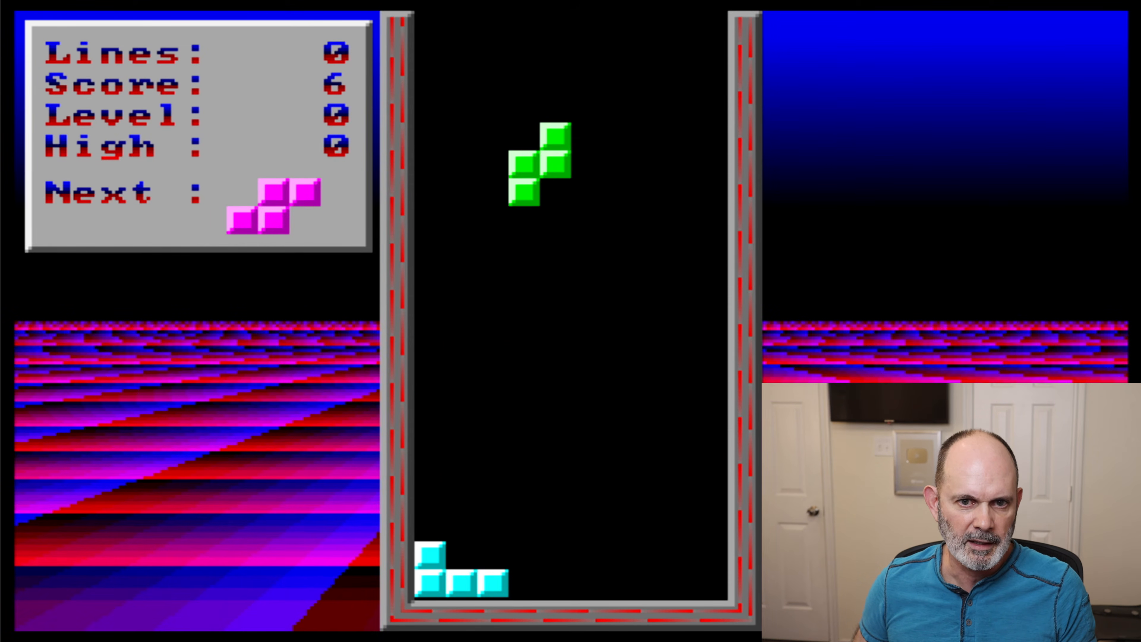
{"action": "key", "text": "Up"}
{"action": "key", "text": "Left"}
{"action": "key", "text": "Left"}
{"action": "key", "text": "Left"}
{"action": "key", "text": "Down"}
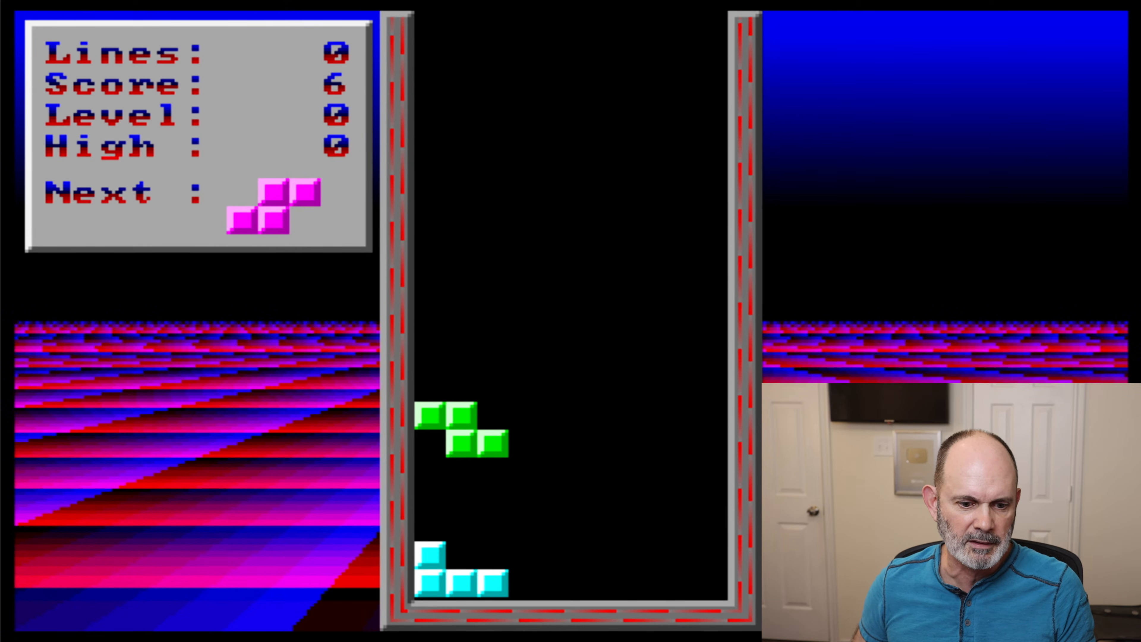
- Turn the magenta piece upright and land it on the second and third columns of the left stack
{"action": "key", "text": "Up"}
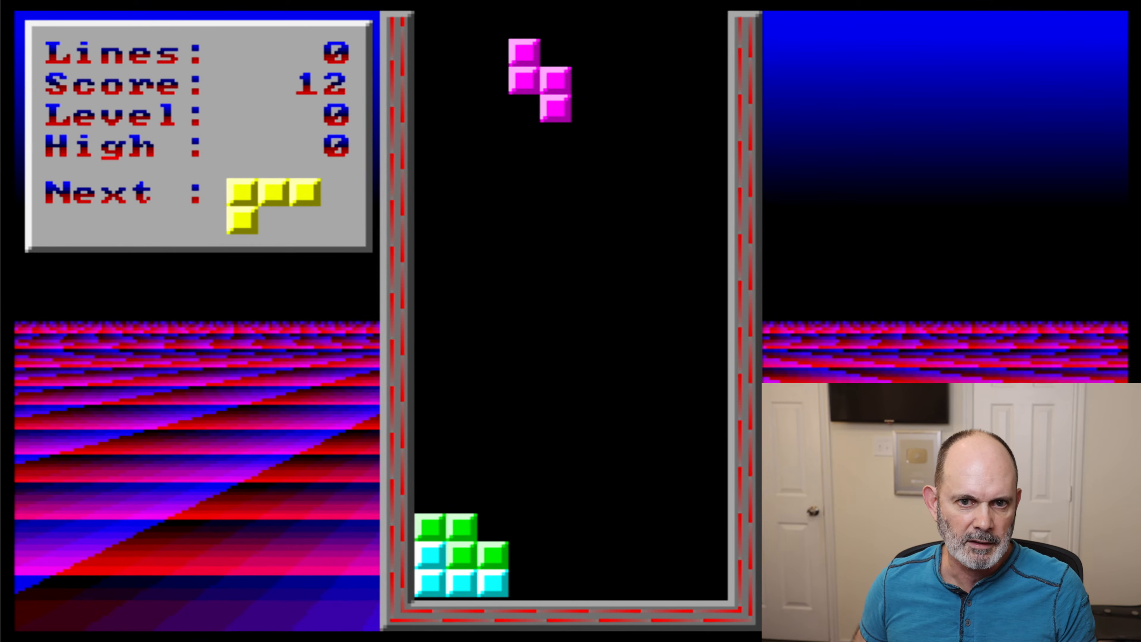
{"action": "key", "text": "Left"}
{"action": "key", "text": "Down"}
{"action": "key", "text": "Down"}
{"action": "key", "text": "Left"}
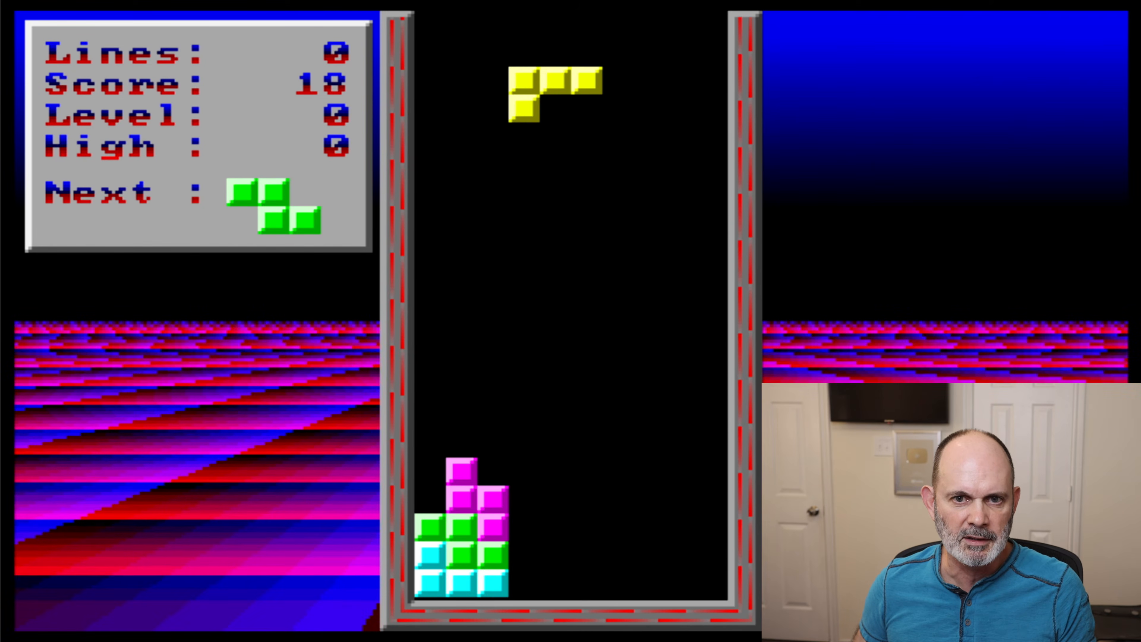
- Rotate the yellow piece so its long side lies flat and land it against the well's right wall
{"action": "key", "text": "Up"}
{"action": "key", "text": "Up"}
{"action": "key", "text": "Right"}
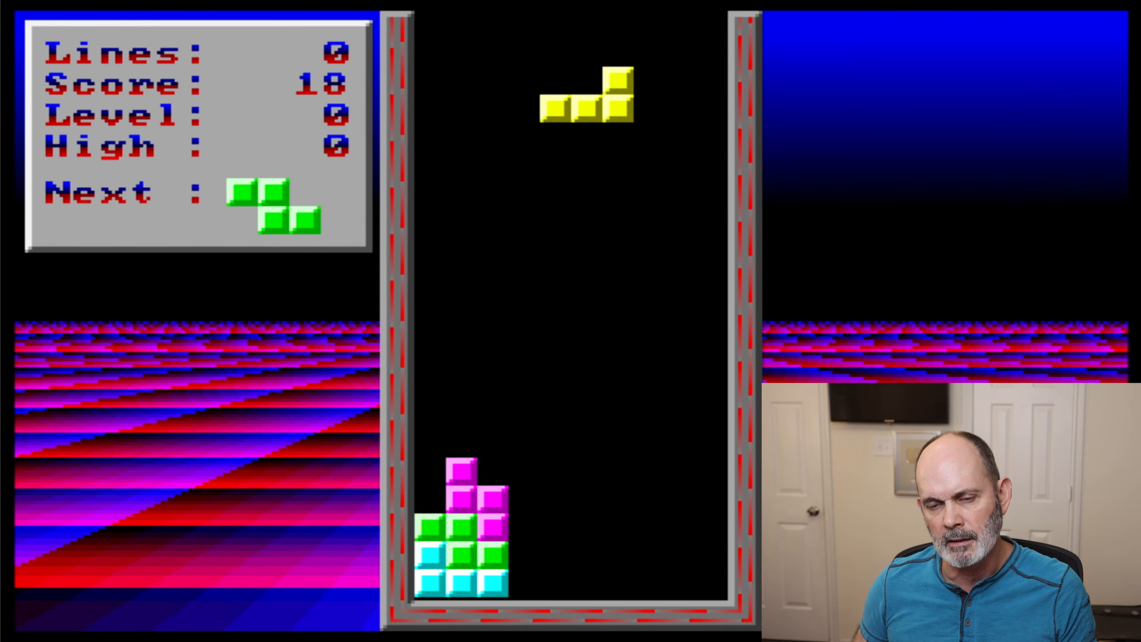
{"action": "key", "text": "Right"}
{"action": "key", "text": "Right"}
{"action": "key", "text": "Right"}
{"action": "key", "text": "Down"}
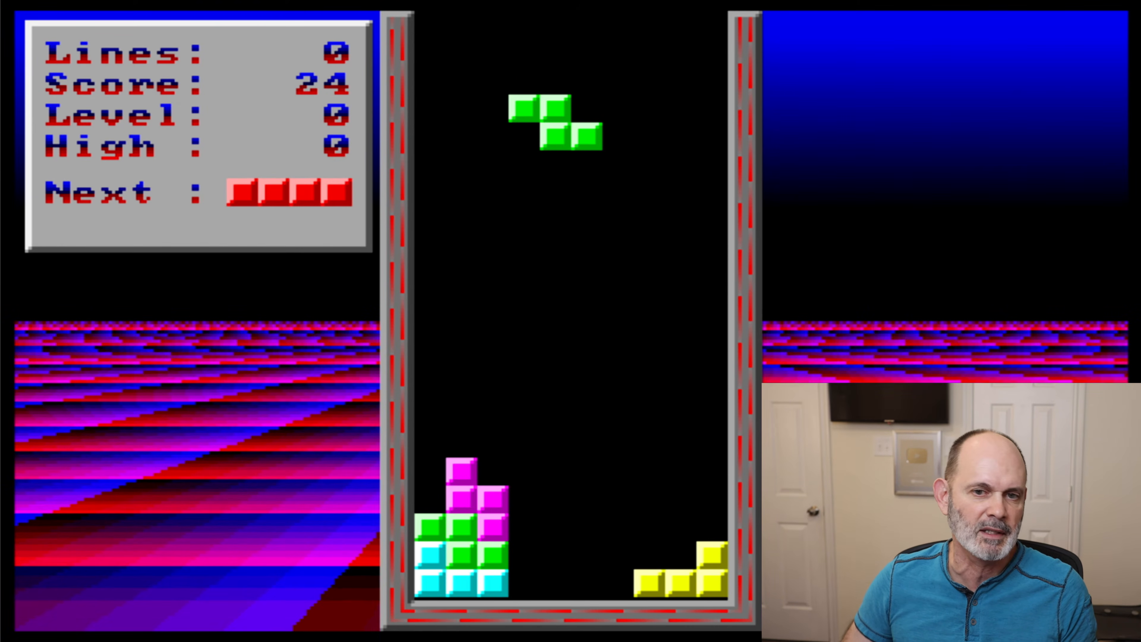
- Turn the green piece upright and land it on the yellow piece against the well's right wall
{"action": "key", "text": "Up"}
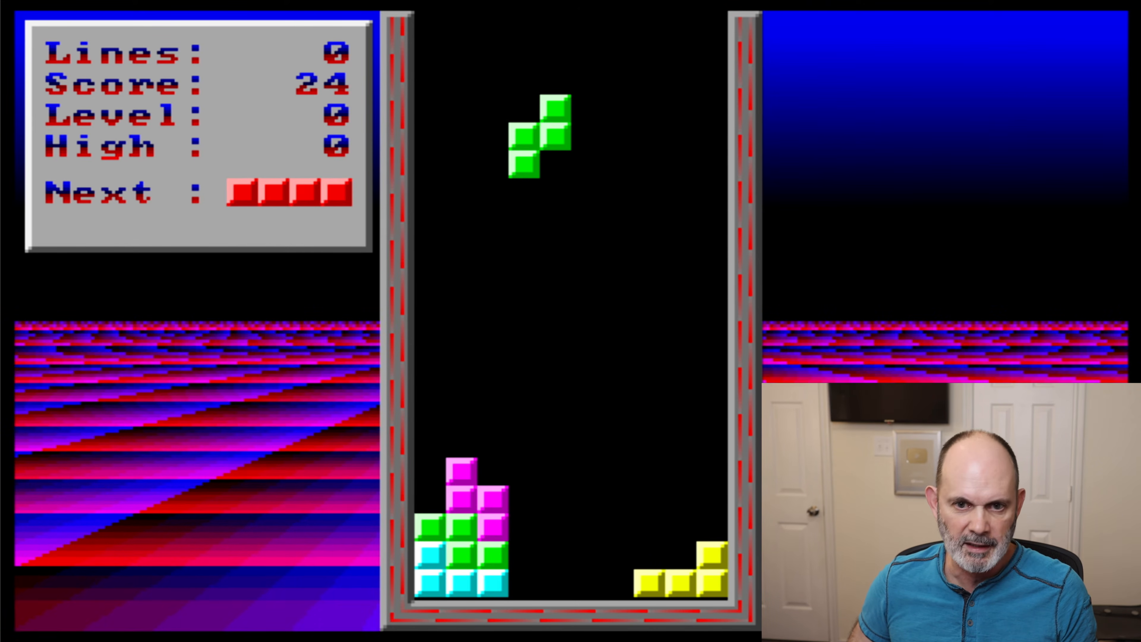
{"action": "key", "text": "Right"}
{"action": "key", "text": "Right"}
{"action": "key", "text": "Right"}
{"action": "key", "text": "Right"}
{"action": "key", "text": "Right"}
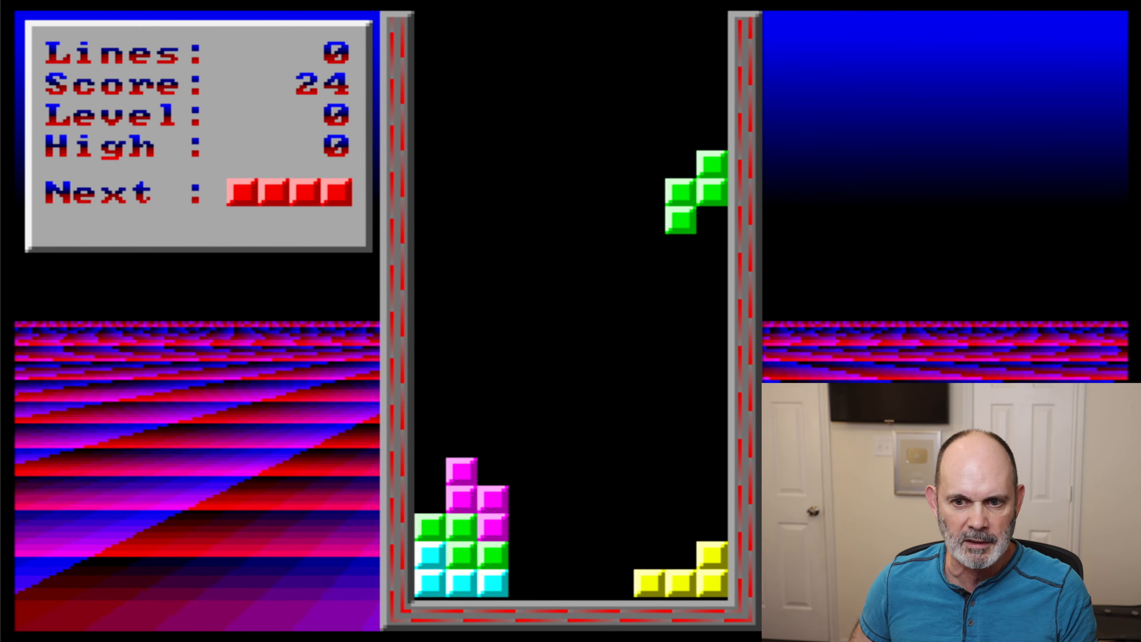
{"action": "key", "text": "Down"}
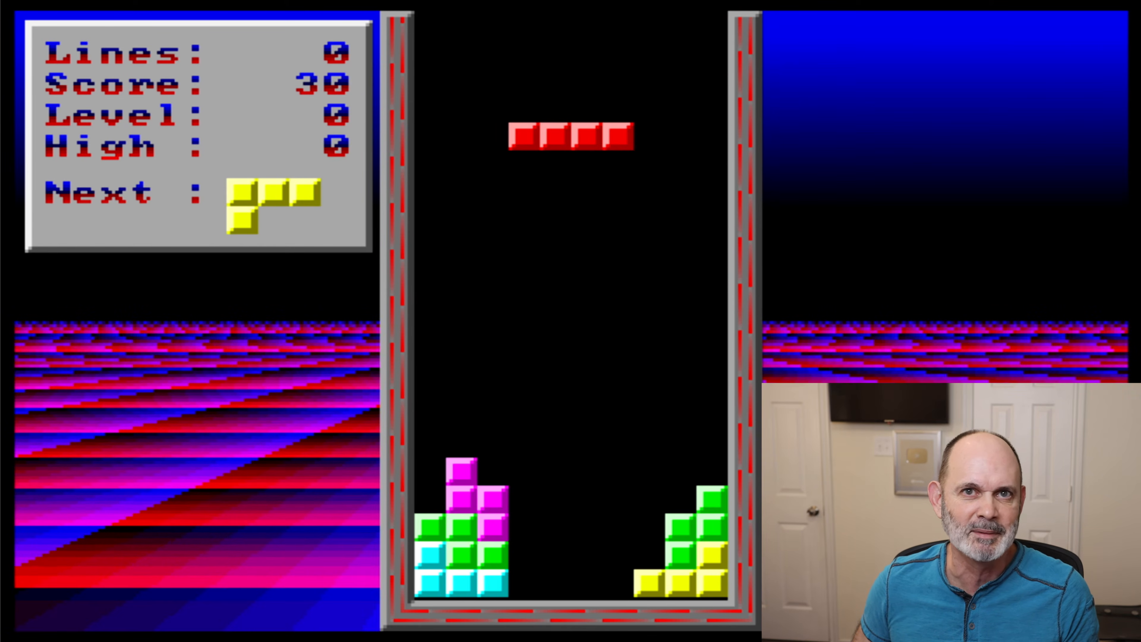
- Drop the horizontal red bar into the gap between the stacks, and exit the game to the DOS prompt
{"action": "key", "text": "Down"}
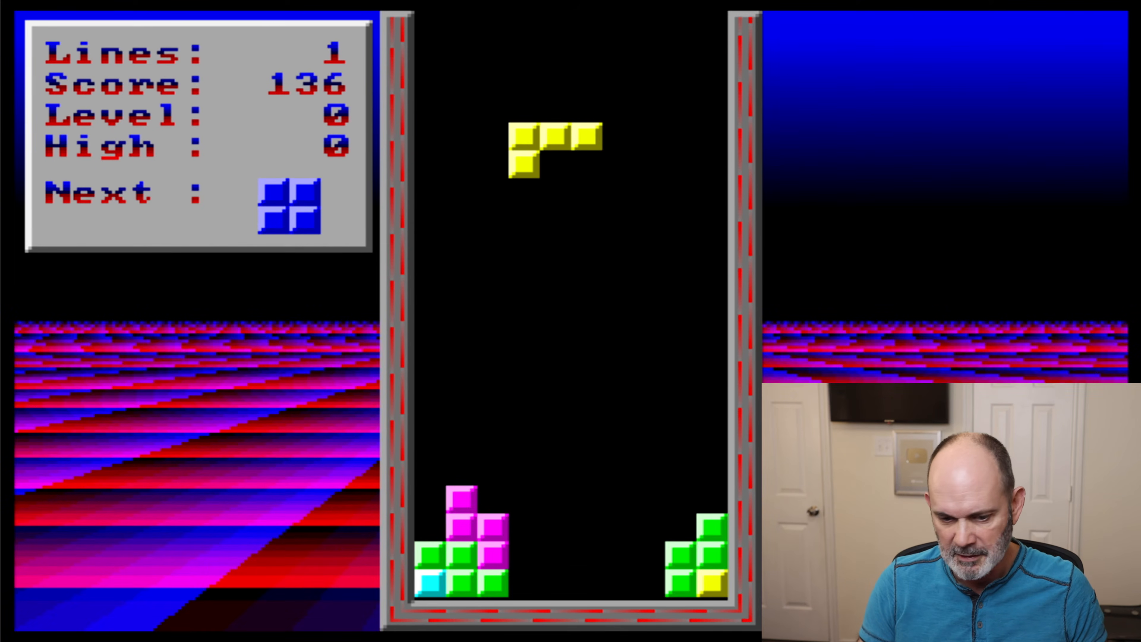
{"action": "key", "text": "Escape"}
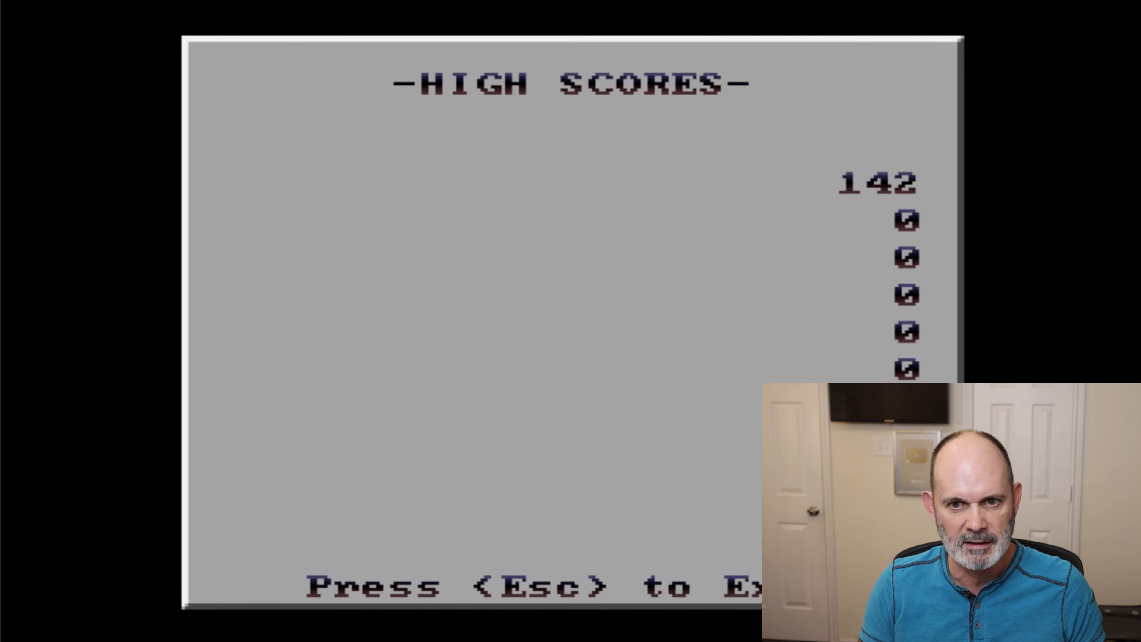
{"action": "key", "text": "Escape"}
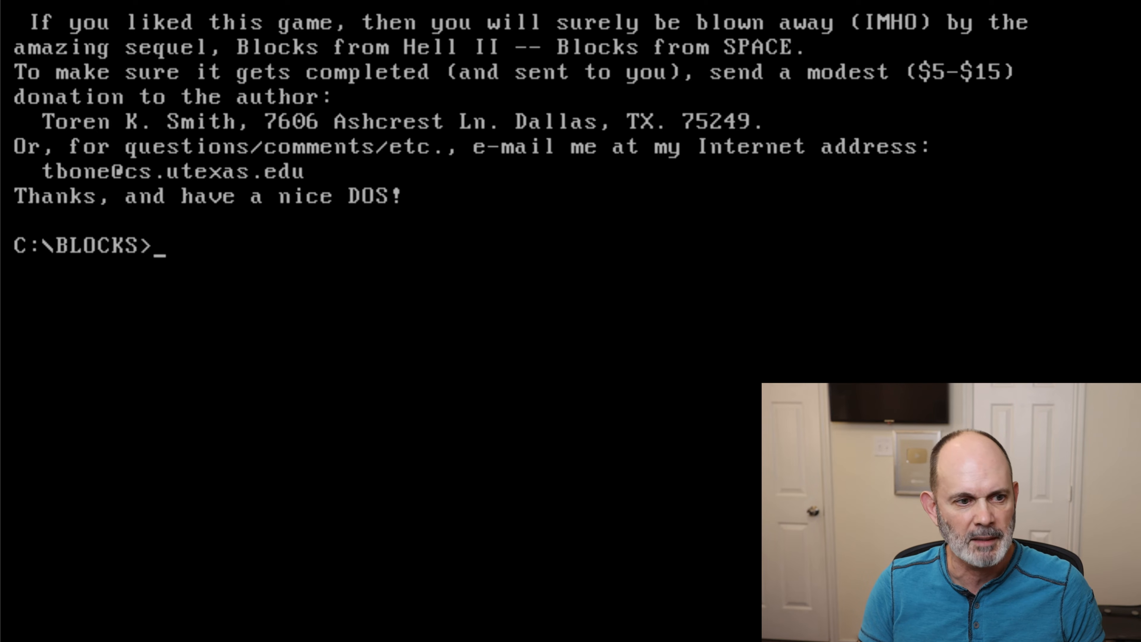
- Return to the root directory with cd \ and list its contents
{"action": "type", "text": "cd \\"}
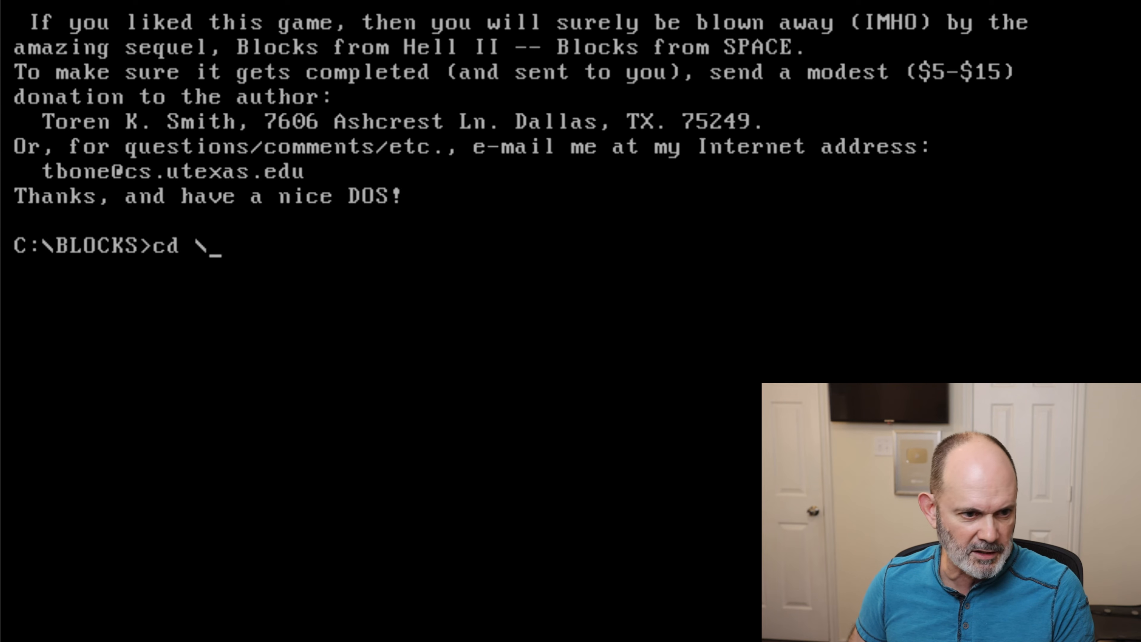
{"action": "key", "text": "Return"}
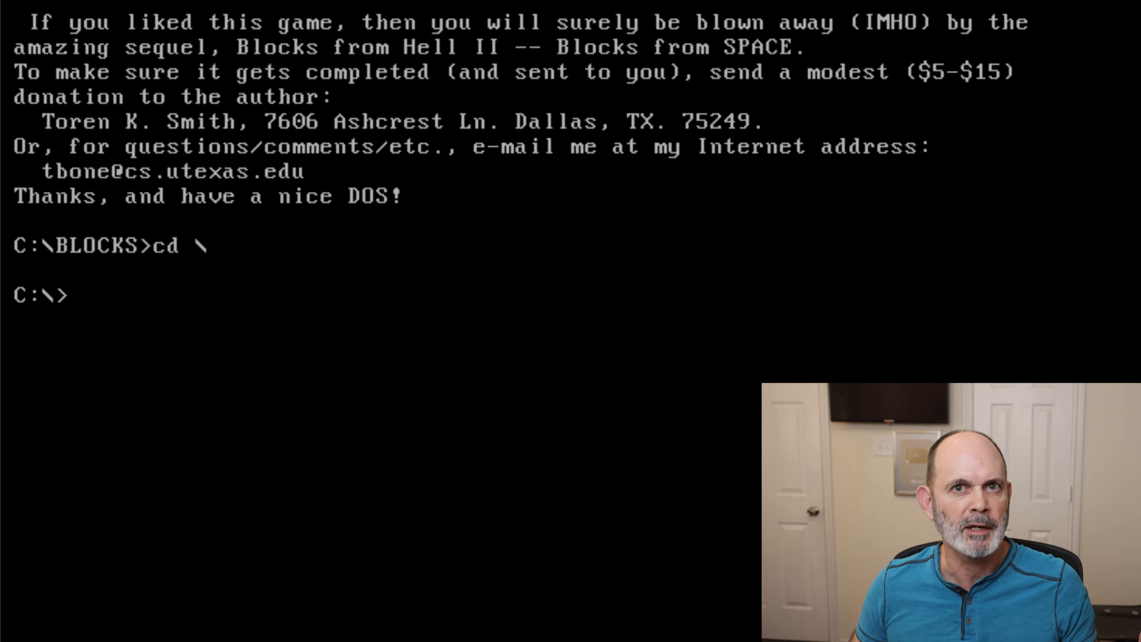
{"action": "type", "text": "dir"}
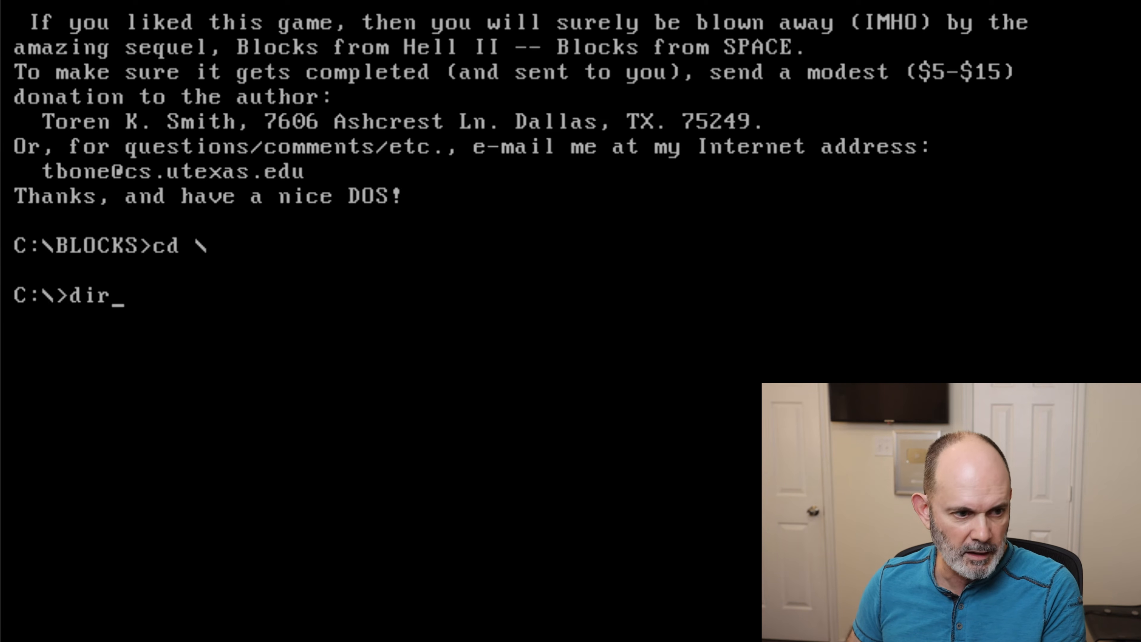
{"action": "key", "text": "Return"}
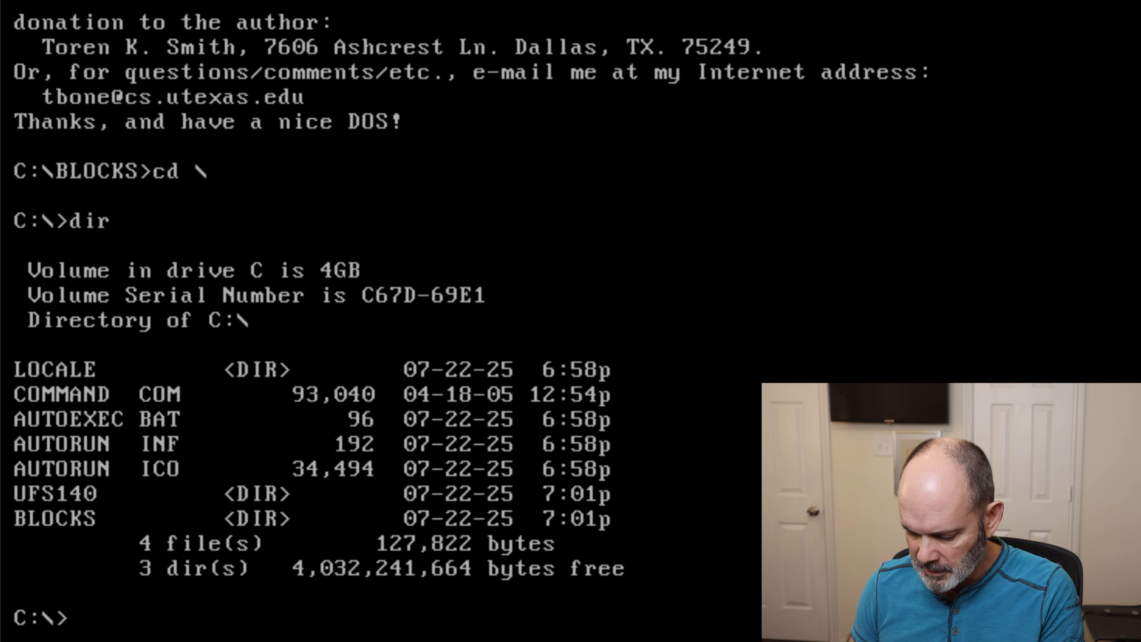
- Open autoexec.bat from the root directory with the edit command
{"action": "type", "text": "edit"}
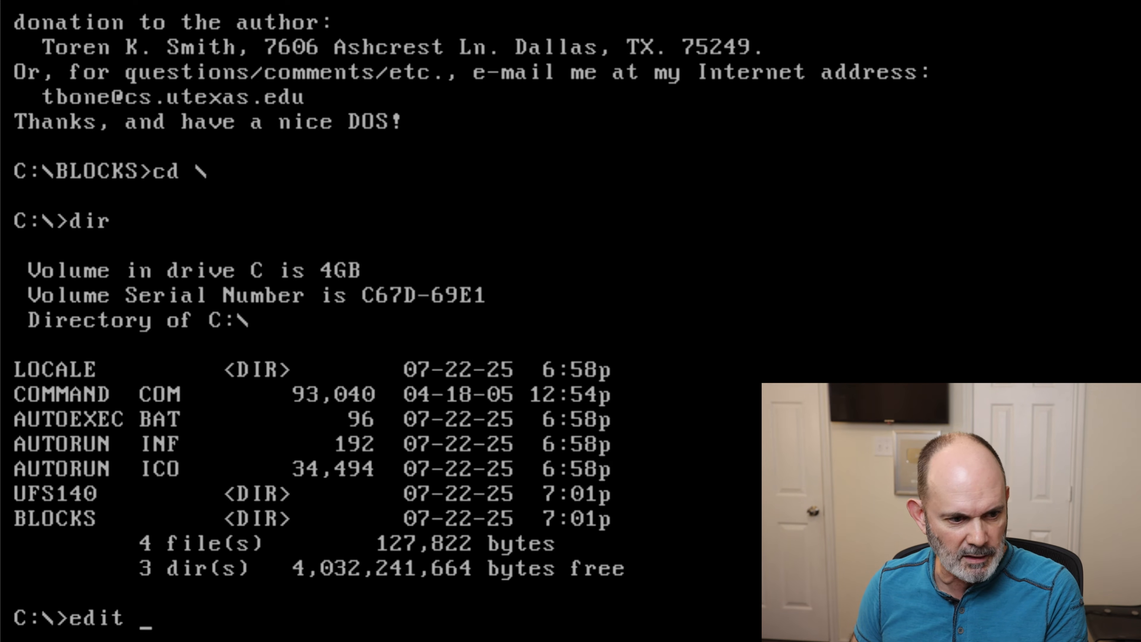
{"action": "type", "text": " auto"}
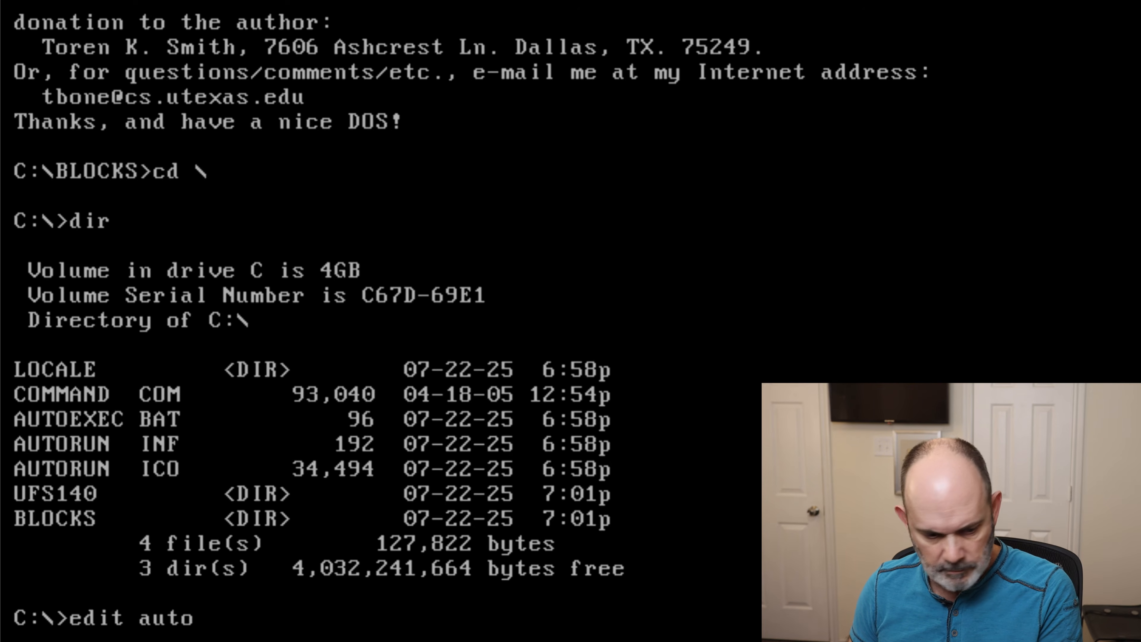
{"action": "type", "text": "exec"}
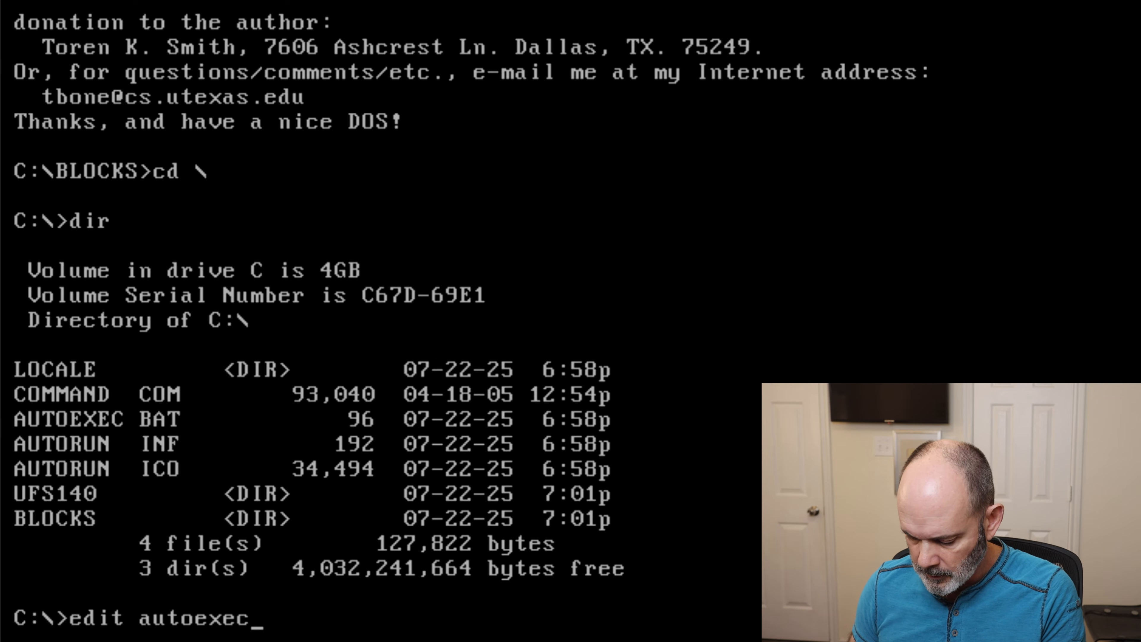
{"action": "type", "text": ".bat"}
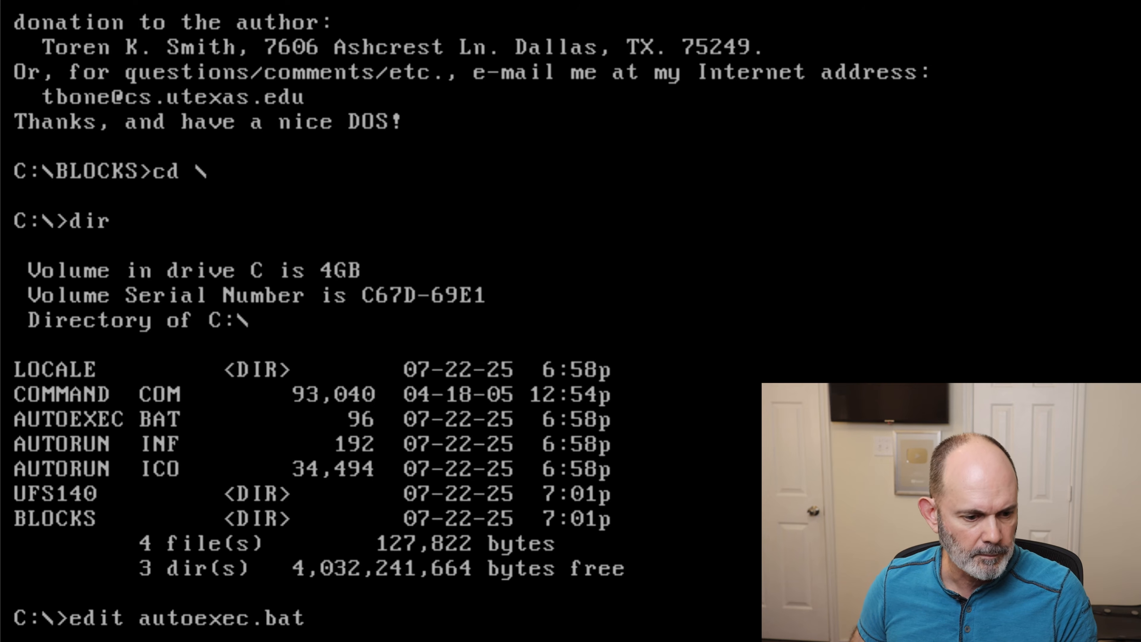
{"action": "key", "text": "Return"}
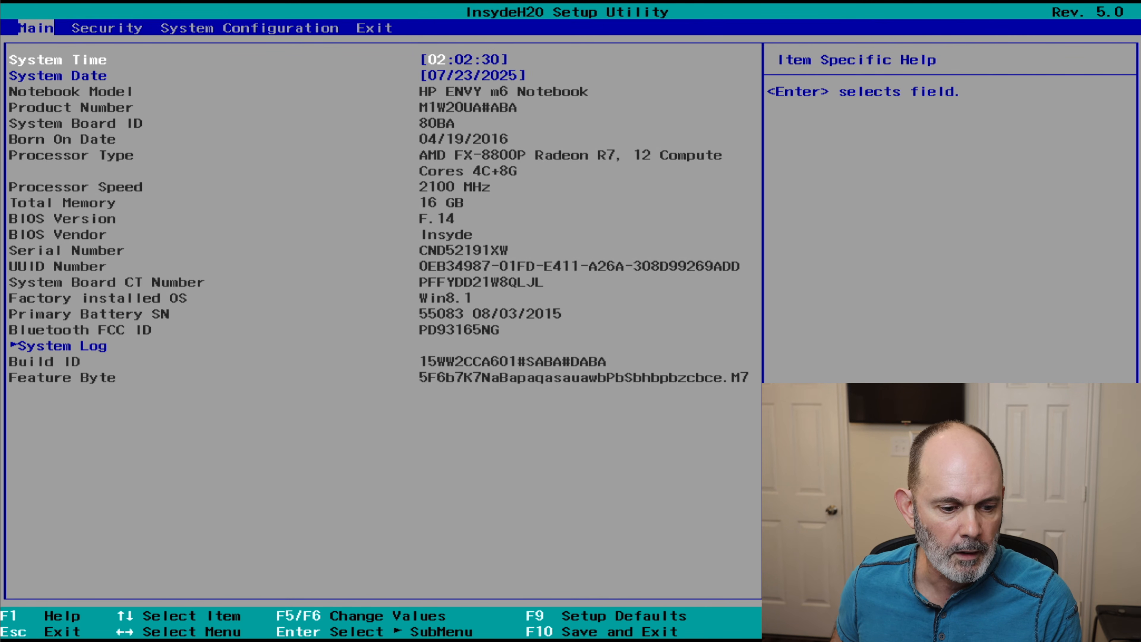
- Open the Boot Options in the BIOS setup's System Configuration section
{"action": "key", "text": "Right"}
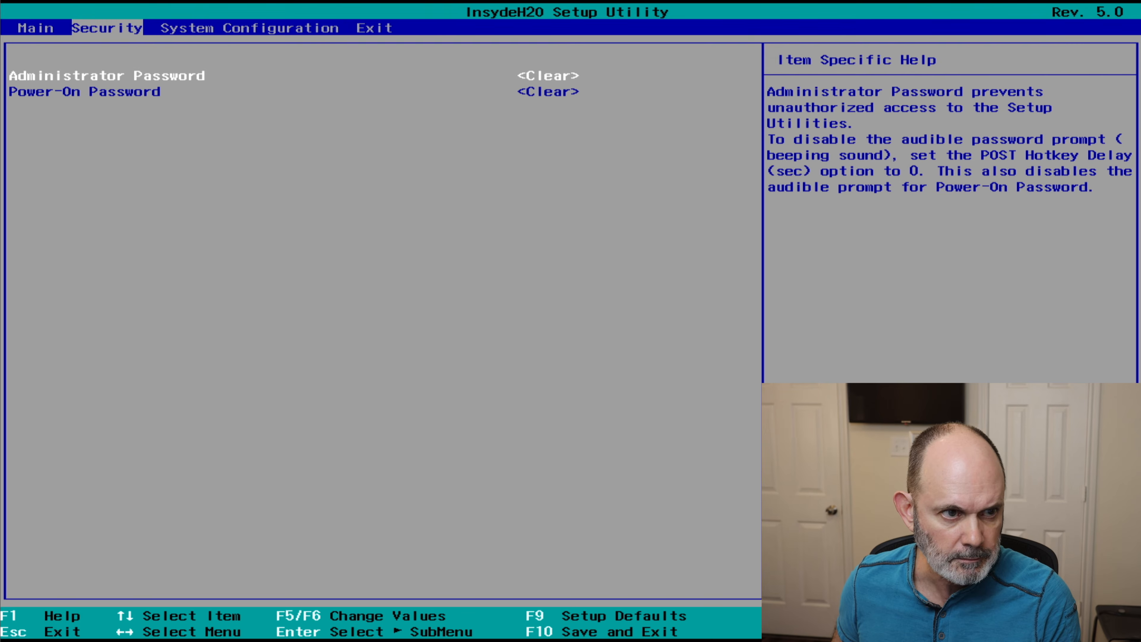
{"action": "key", "text": "Right"}
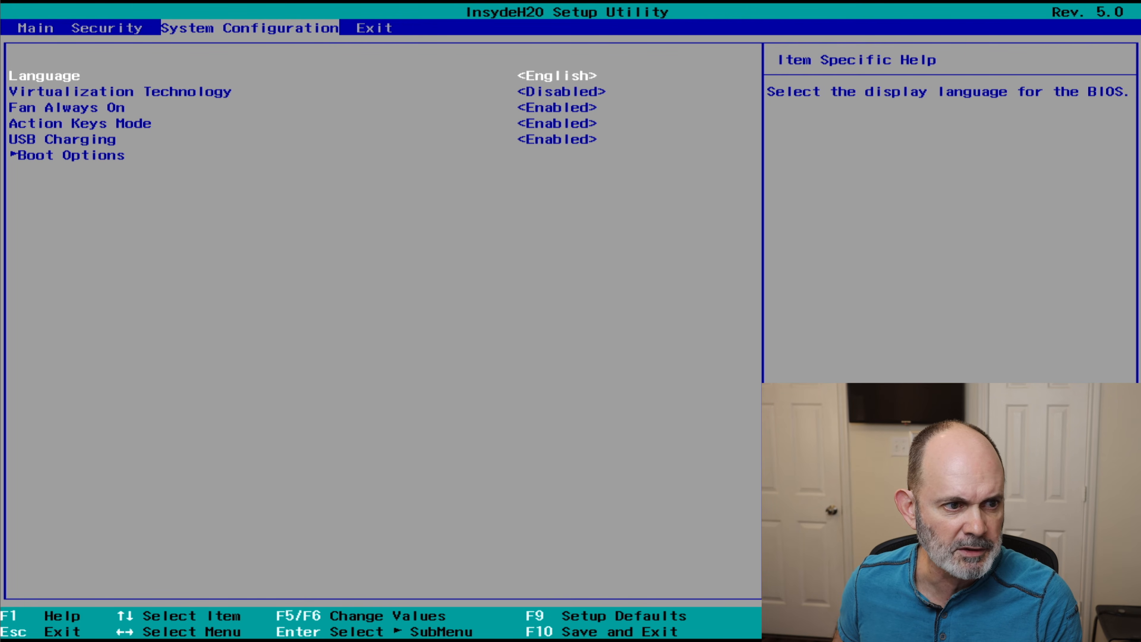
{"action": "key", "text": "Down"}
{"action": "key", "text": "Down"}
{"action": "key", "text": "Down"}
{"action": "key", "text": "Down"}
{"action": "key", "text": "Down"}
{"action": "key", "text": "Return"}
{"action": "key", "text": "Down"}
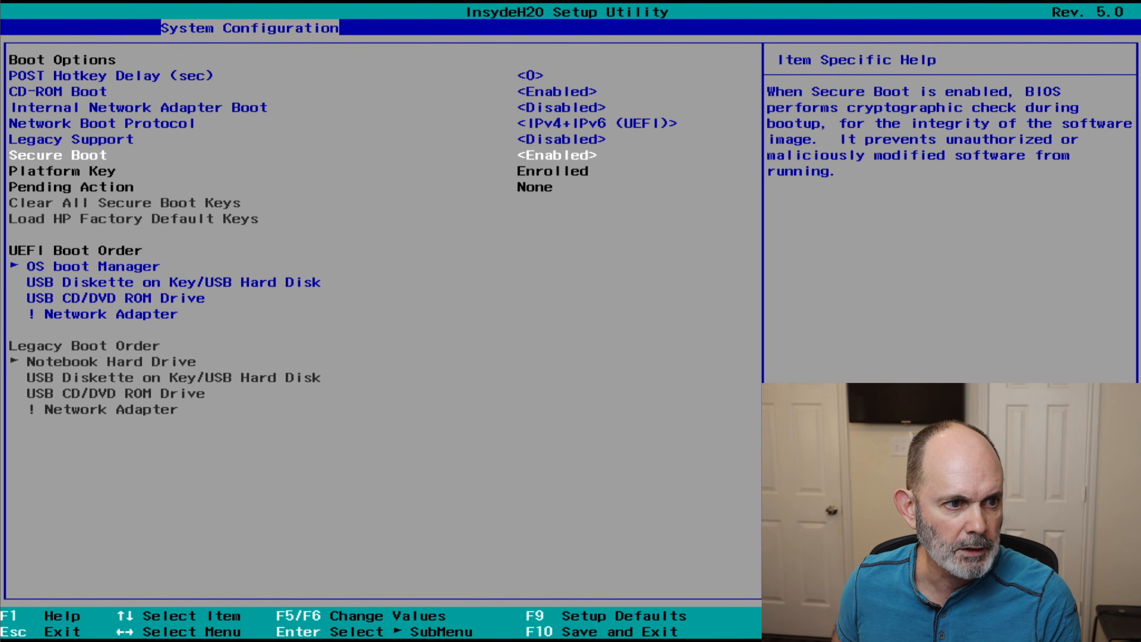
- Set Legacy Support to Enabled, accept the change, and exit the setup utility saving changes
{"action": "key", "text": "Up"}
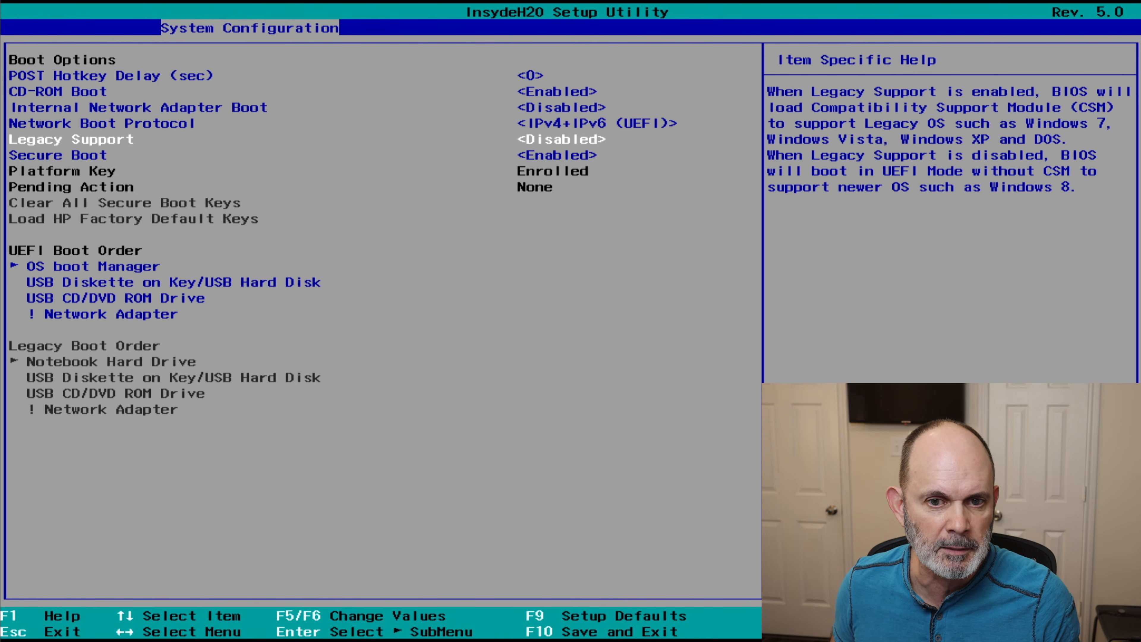
{"action": "key", "text": "Return"}
{"action": "key", "text": "Down"}
{"action": "key", "text": "Return"}
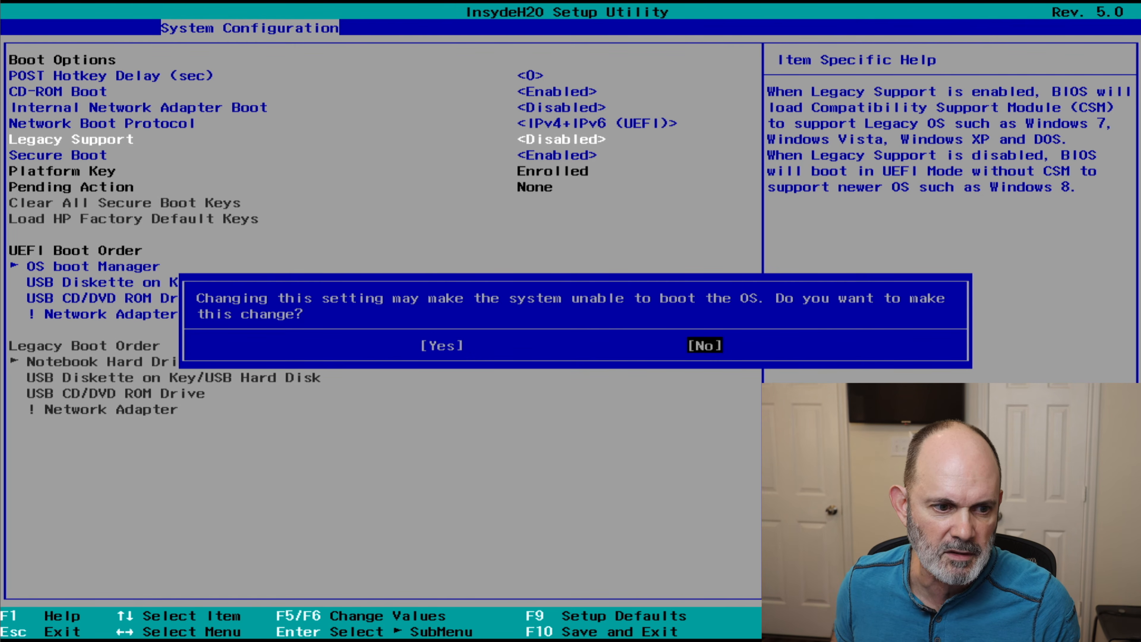
{"action": "key", "text": "Left"}
{"action": "key", "text": "Right"}
{"action": "key", "text": "Left"}
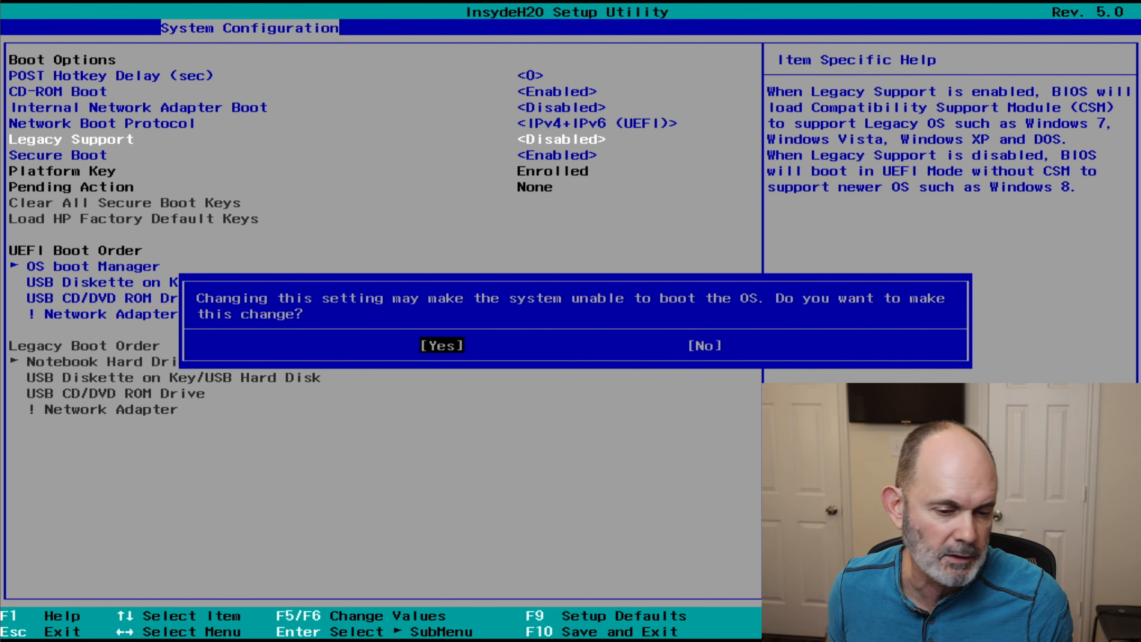
{"action": "key", "text": "Right"}
{"action": "key", "text": "Left"}
{"action": "key", "text": "Right"}
{"action": "key", "text": "Left"}
{"action": "key", "text": "Right"}
{"action": "key", "text": "Left"}
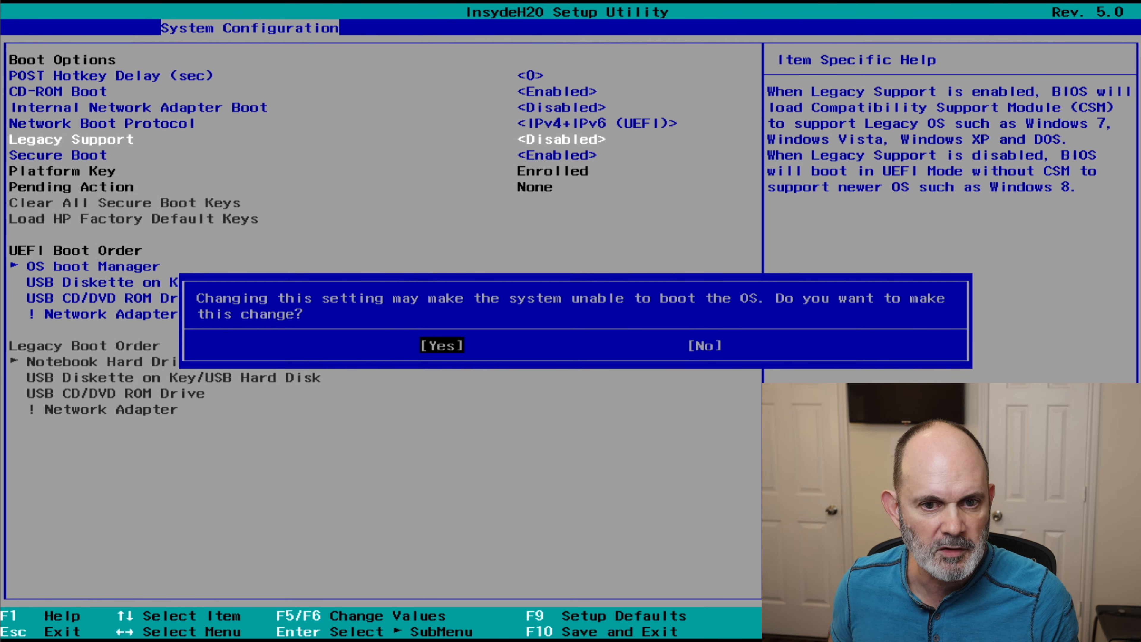
{"action": "key", "text": "Return"}
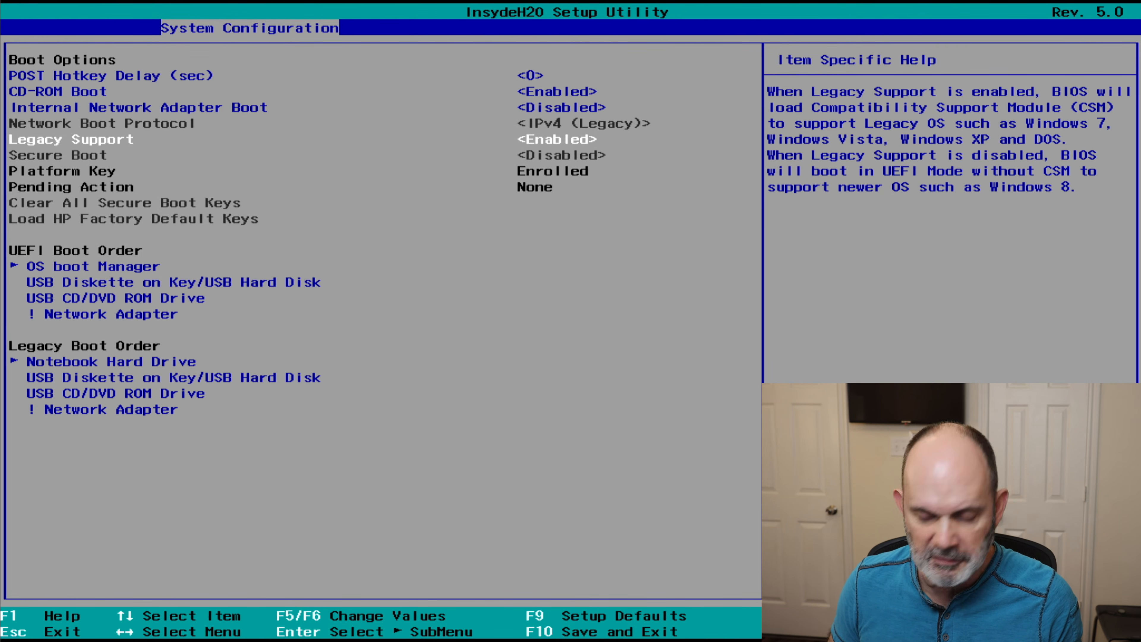
{"action": "key", "text": "F10"}
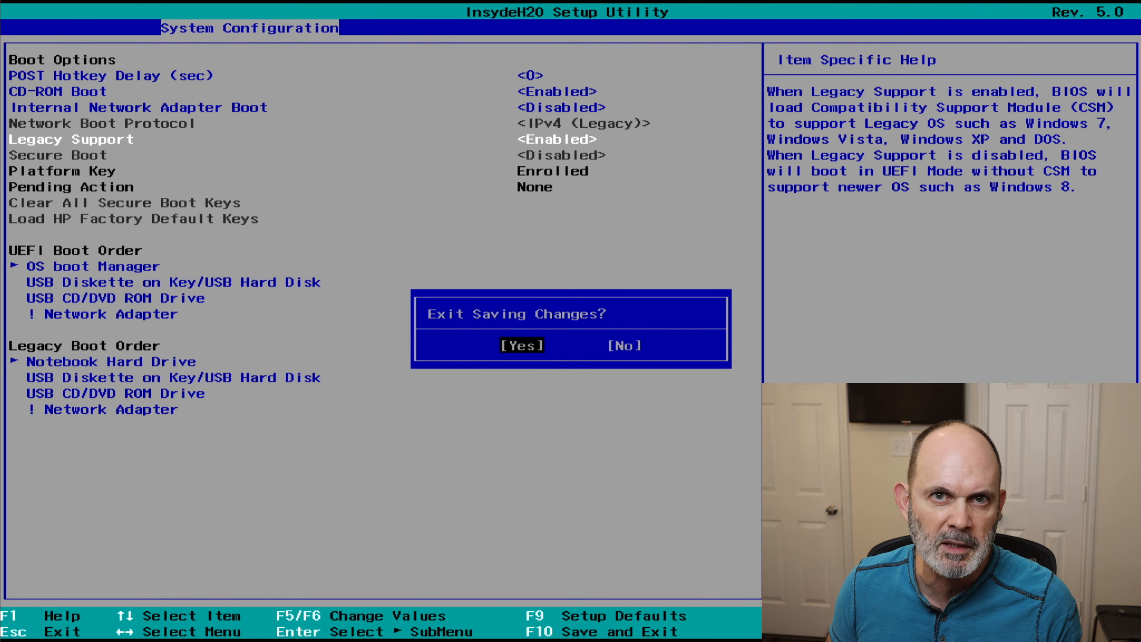
{"action": "key", "text": "Return"}
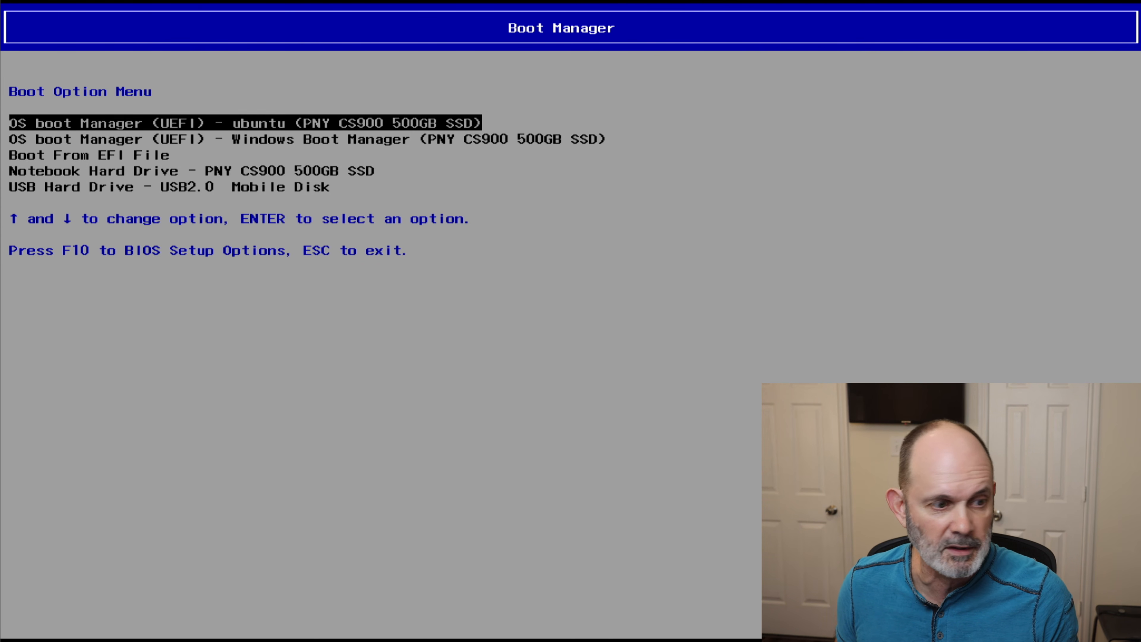
- Boot the notebook from the USB Hard Drive - USB2.0 Mobile Disk entry
{"action": "key", "text": "Down"}
{"action": "key", "text": "Down"}
{"action": "key", "text": "Down"}
{"action": "key", "text": "Down"}
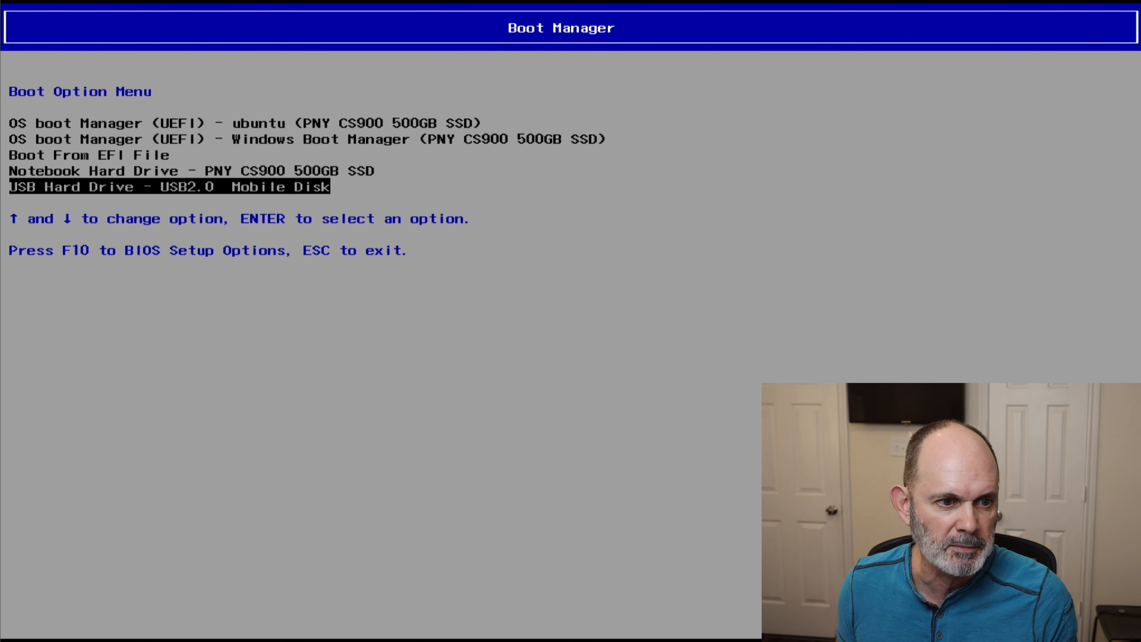
{"action": "key", "text": "Up"}
{"action": "key", "text": "Up"}
{"action": "key", "text": "Down"}
{"action": "key", "text": "Down"}
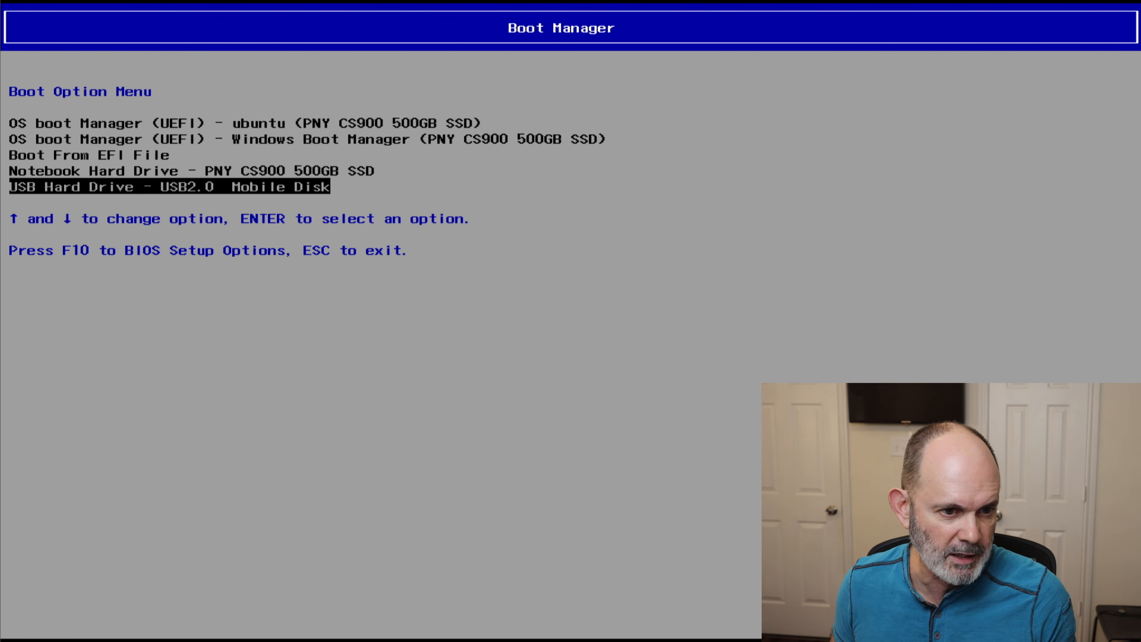
{"action": "key", "text": "Return"}
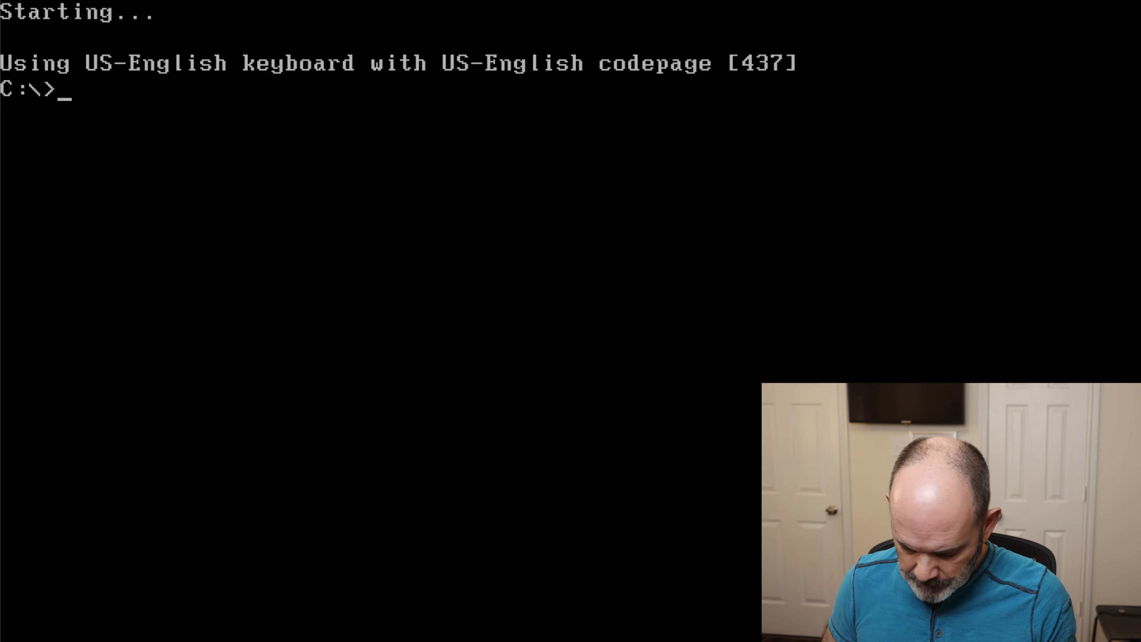
- Change to the blocks directory with cd blocks and list its contents with dir
{"action": "type", "text": "cd"}
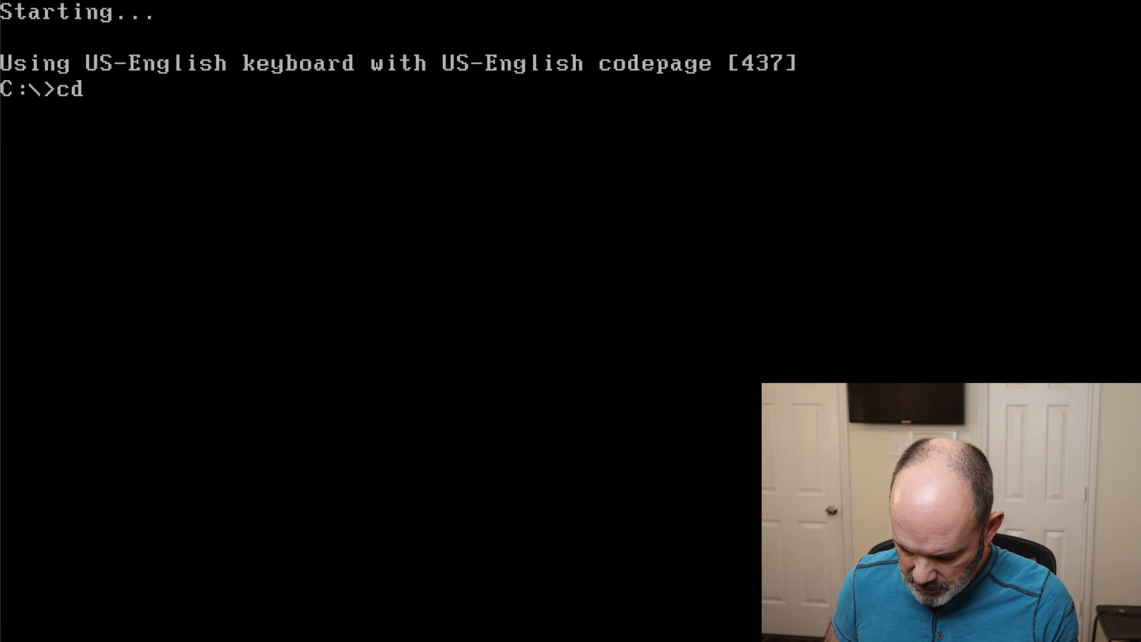
{"action": "type", "text": " block"}
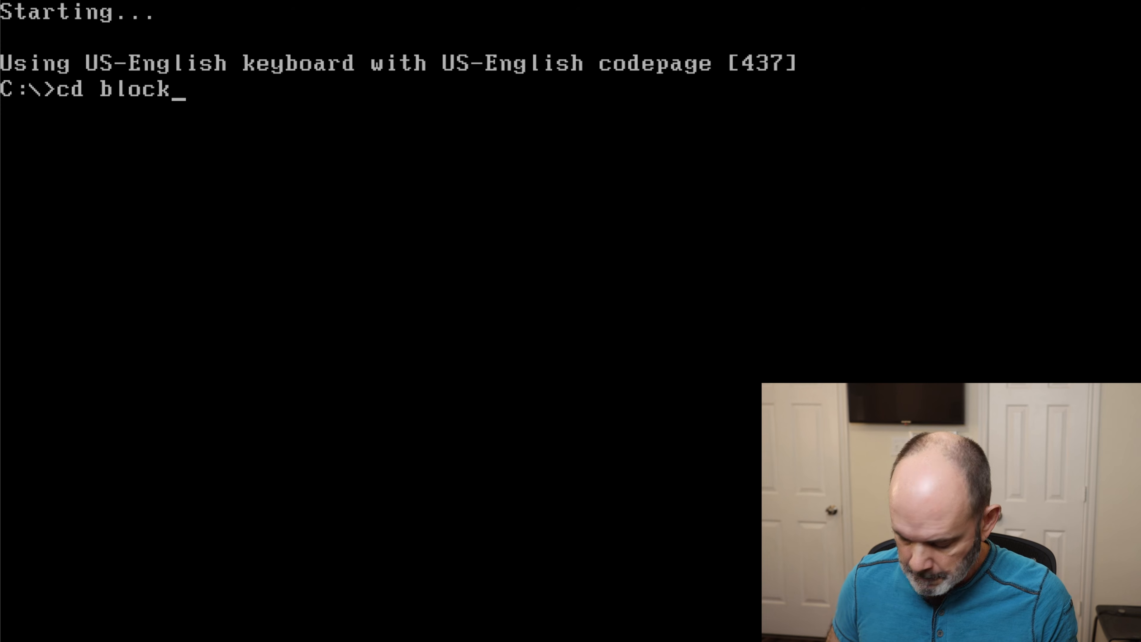
{"action": "type", "text": "s"}
{"action": "key", "text": "Return"}
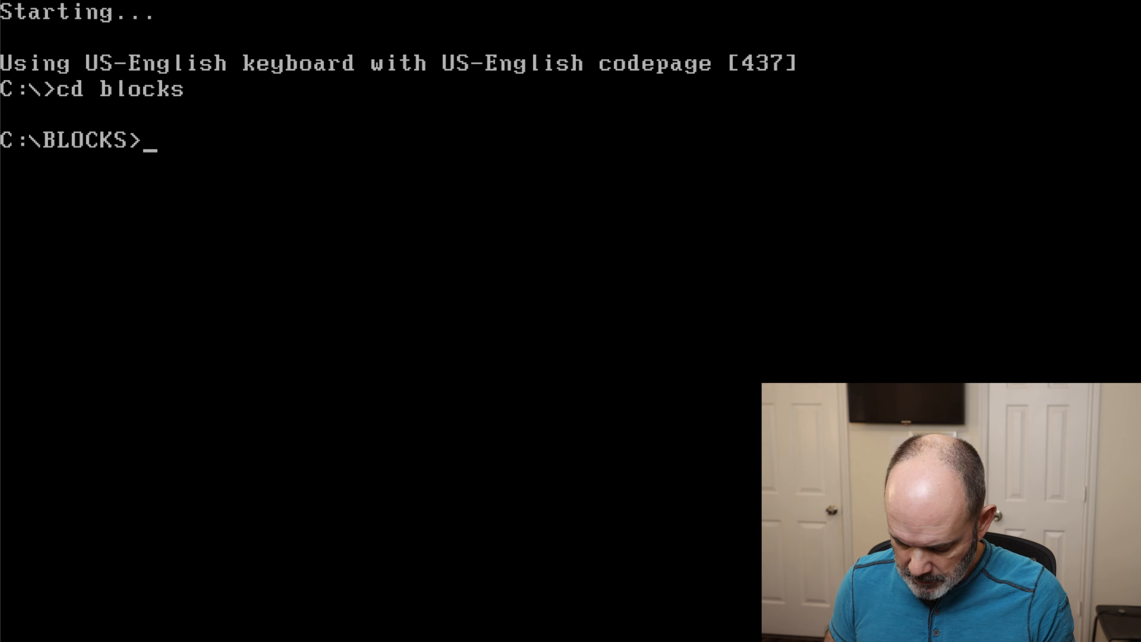
{"action": "type", "text": "dir"}
{"action": "key", "text": "Return"}
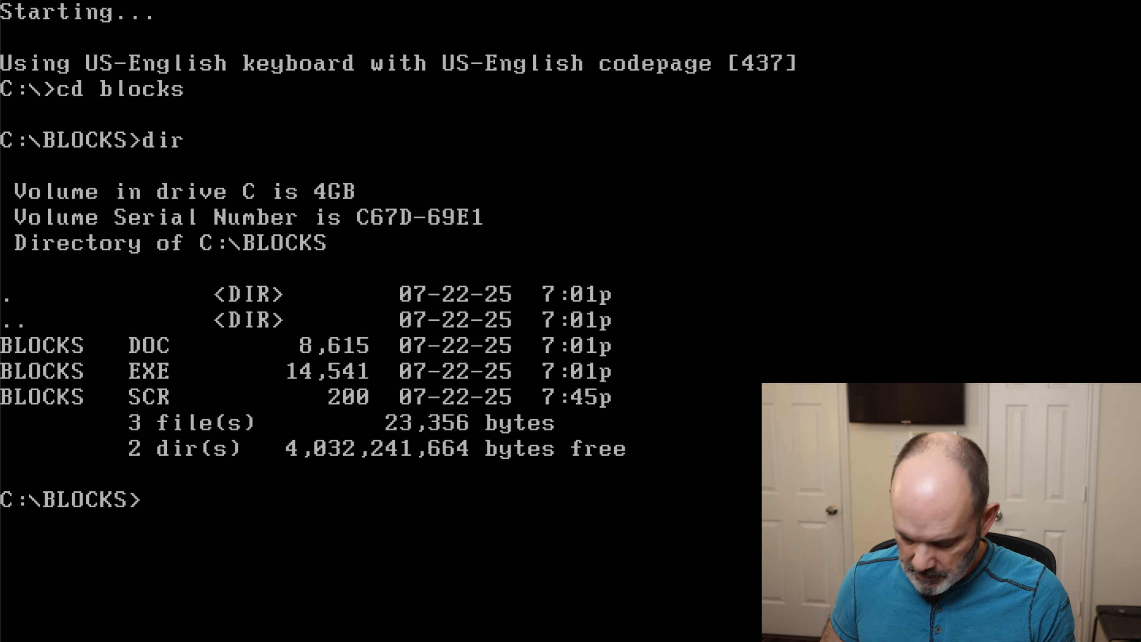
- Run blocks and start a game at level 0 with 0 lines and the next piece displayed
{"action": "type", "text": "blocks"}
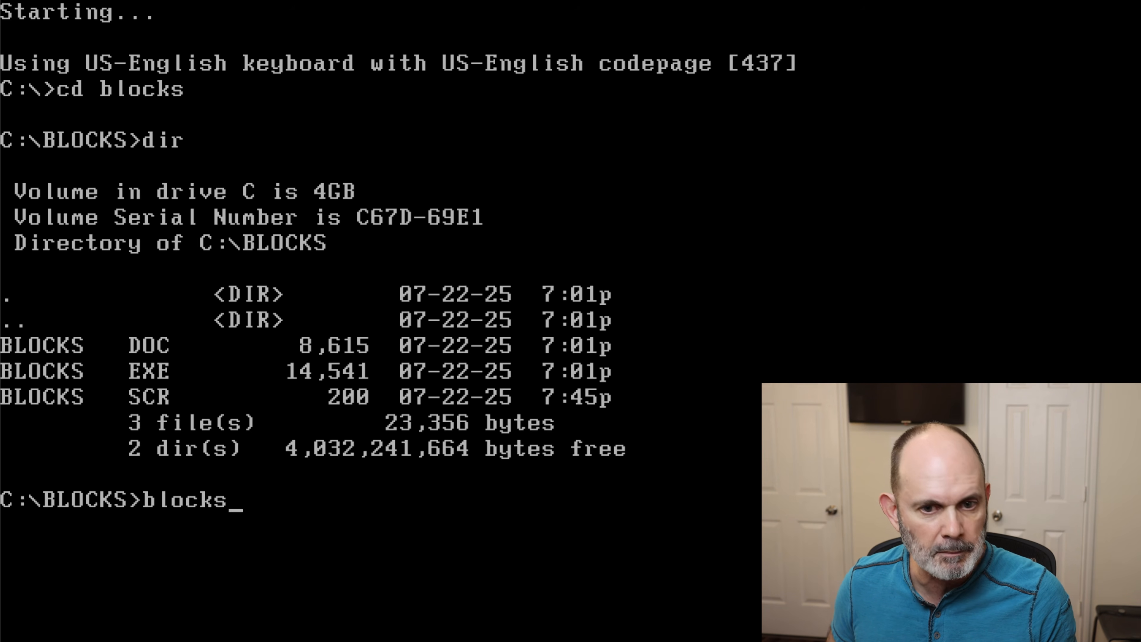
{"action": "key", "text": "Return"}
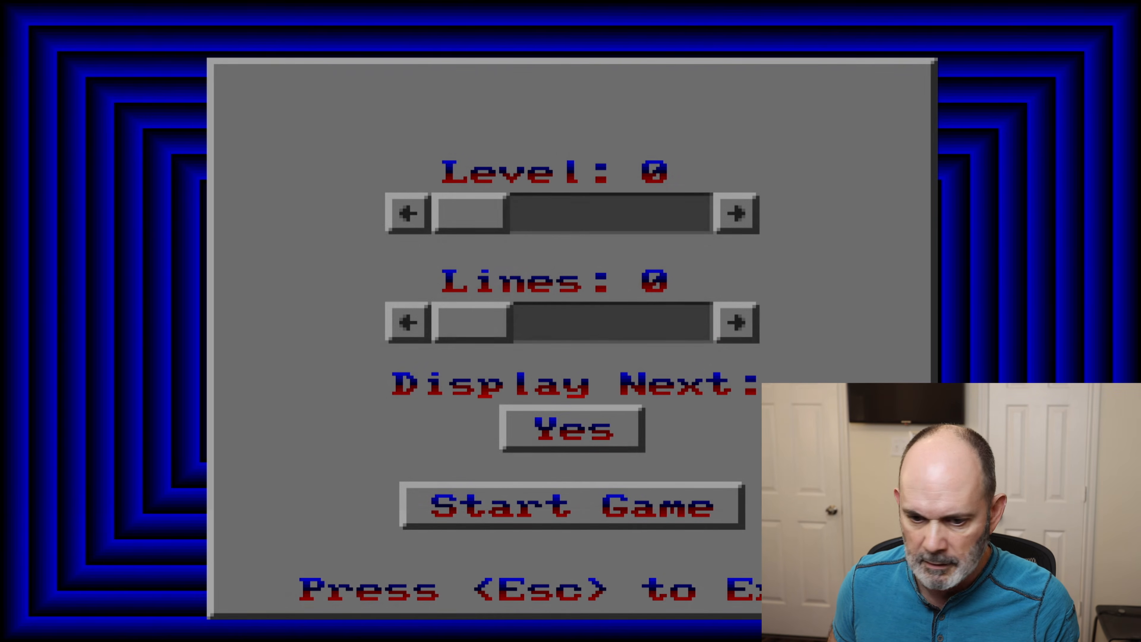
{"action": "key", "text": "Return"}
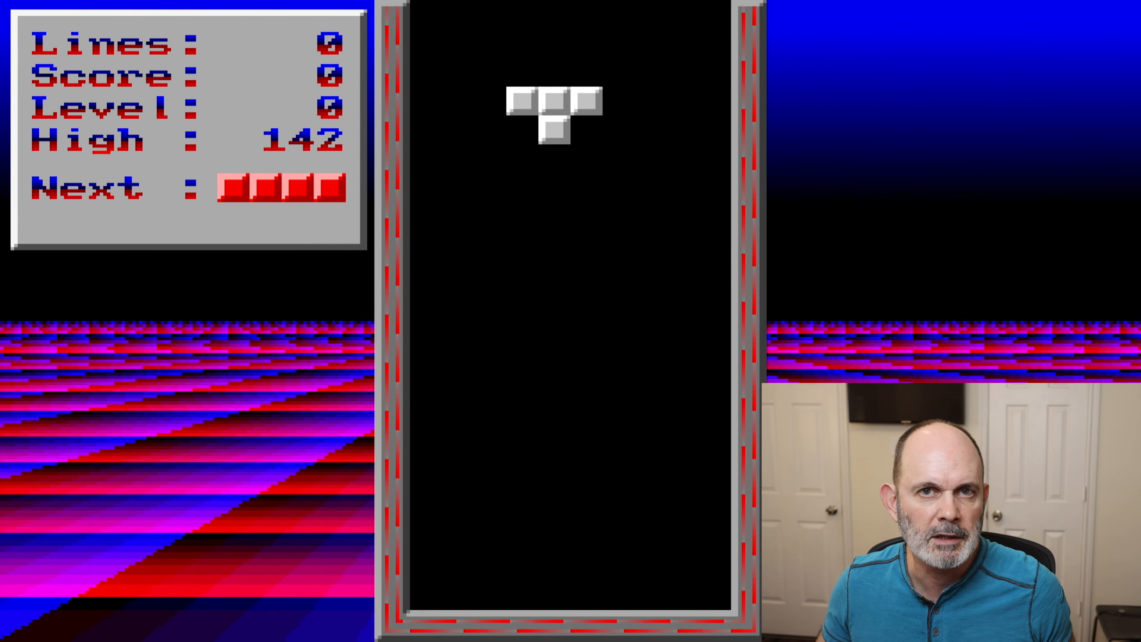
- Rotate the white T piece so its flat side faces down and land it against the well's right wall
{"action": "key", "text": "Up"}
{"action": "key", "text": "Up"}
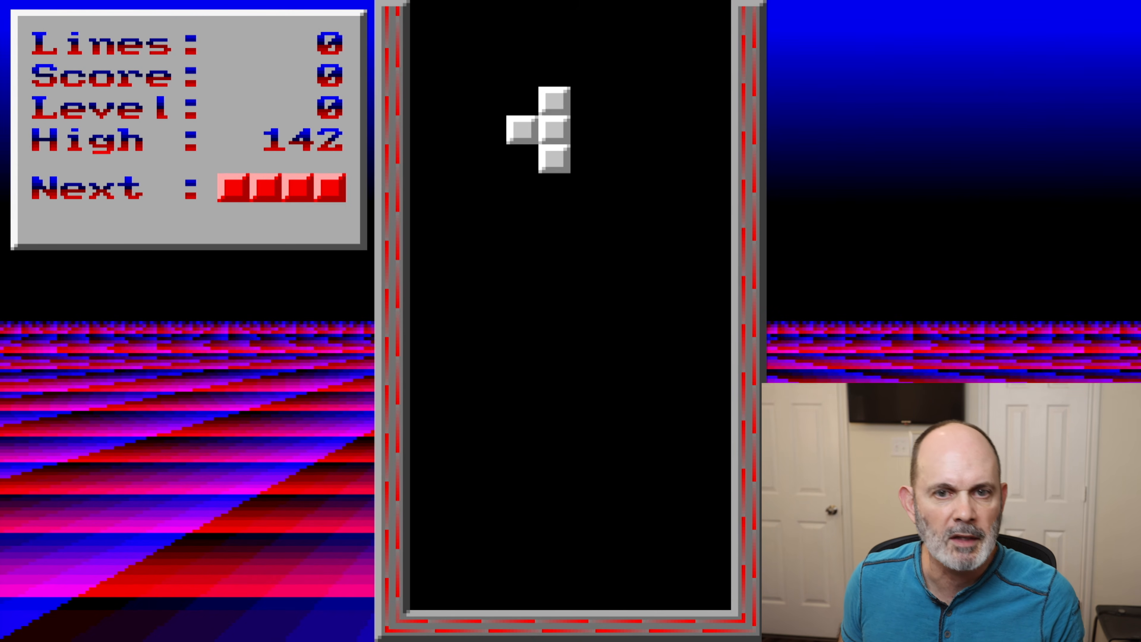
{"action": "key", "text": "Right"}
{"action": "key", "text": "Right"}
{"action": "key", "text": "Right"}
{"action": "key", "text": "Right"}
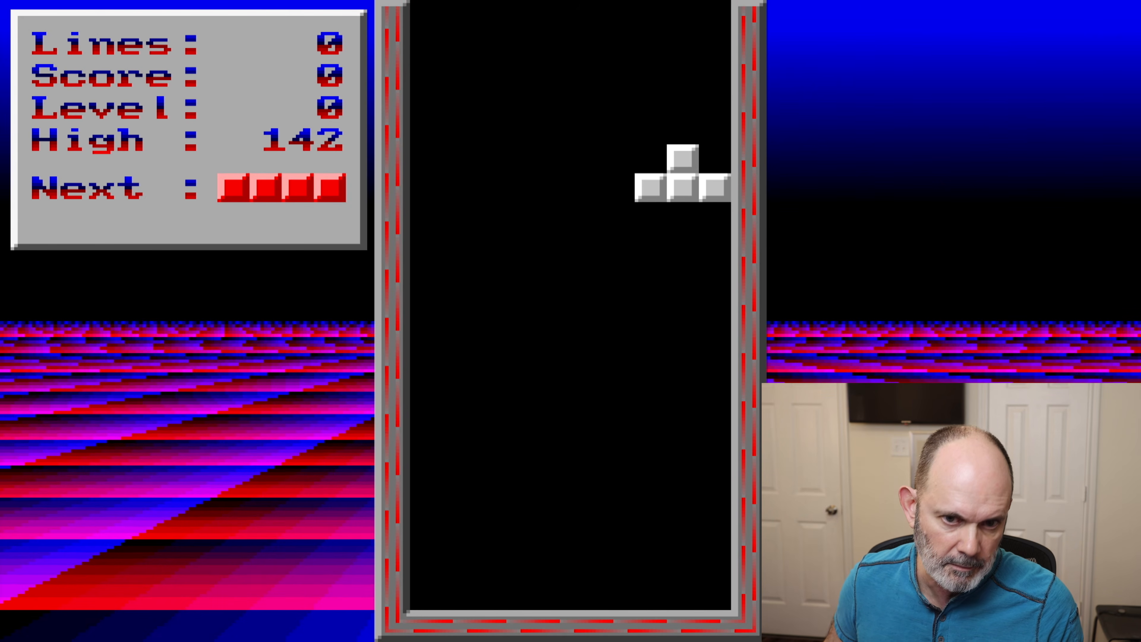
{"action": "key", "text": "Down"}
{"action": "key", "text": "Down"}
{"action": "key", "text": "Down"}
{"action": "key", "text": "Down"}
{"action": "key", "text": "Down"}
{"action": "key", "text": "Down"}
{"action": "key", "text": "Down"}
{"action": "key", "text": "Down"}
{"action": "key", "text": "Down"}
{"action": "key", "text": "Down"}
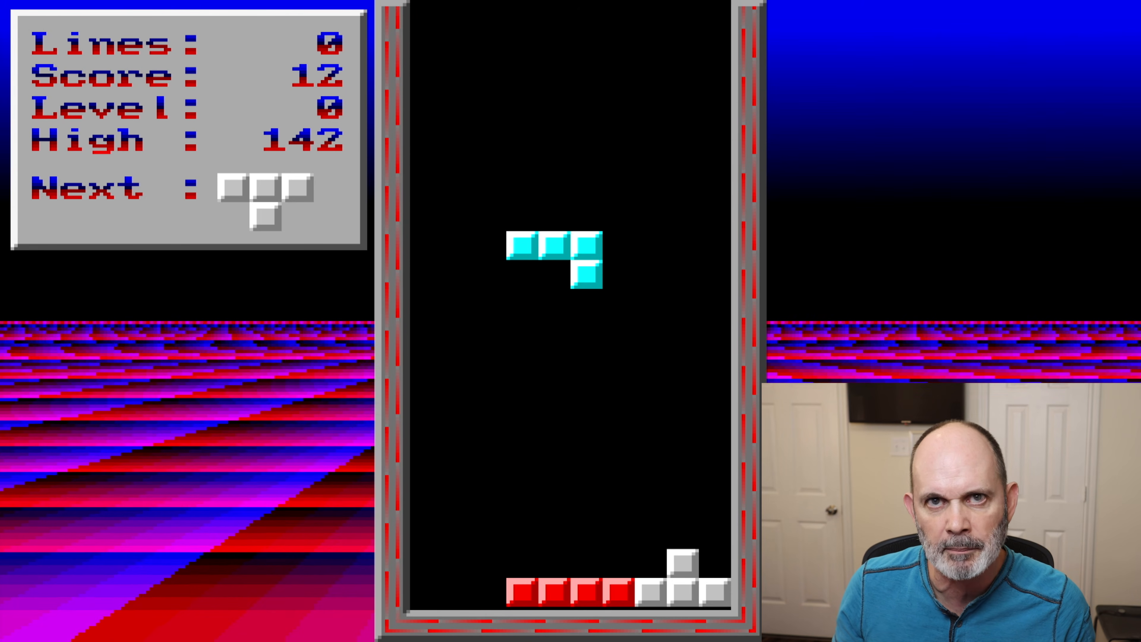
- Rotate the cyan piece so its long side faces down
{"action": "key", "text": "Up"}
{"action": "key", "text": "Up"}
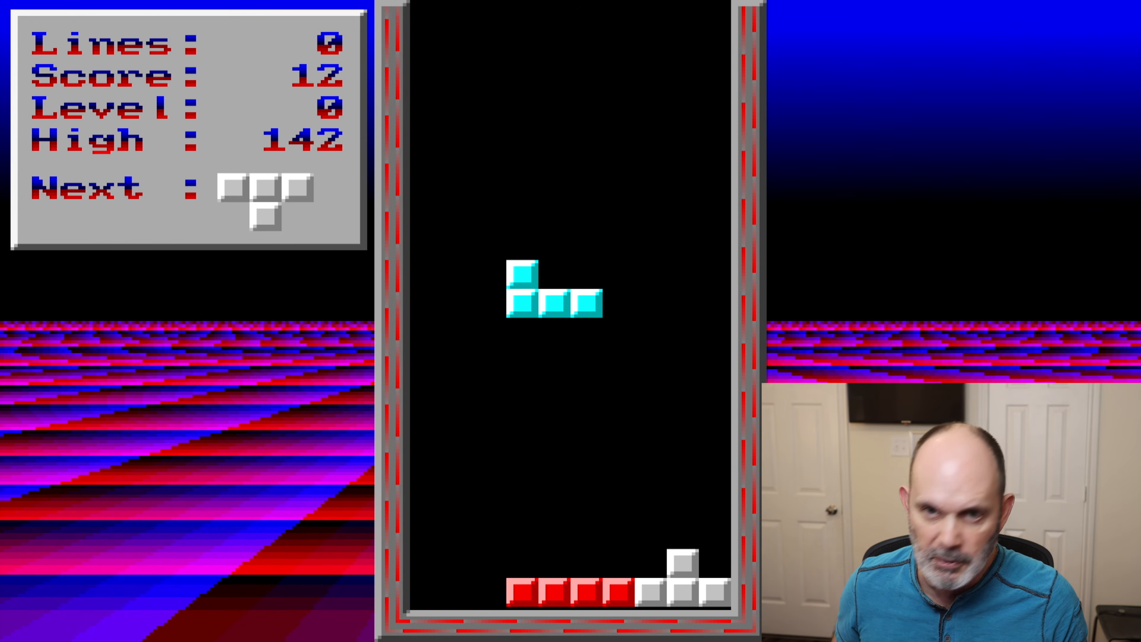